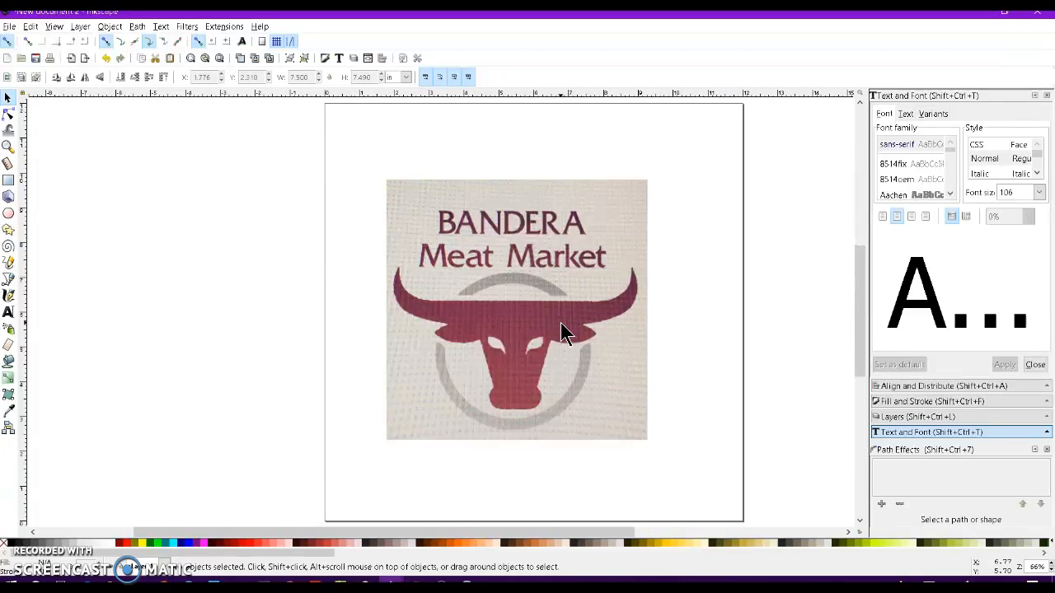
# Trace the logo bitmap in multiple-scan Colors mode with 4 scans and Live Preview, then move the result beside the photo.
pyautogui.hotkey('shift', 'alt')
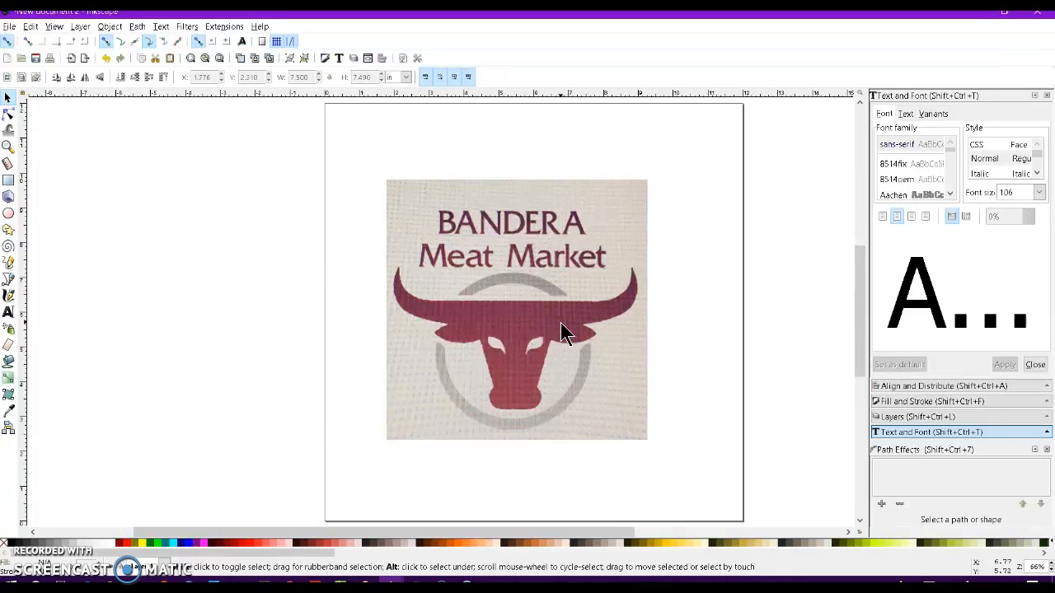
pyautogui.hotkey('shift', 'alt', 'b')
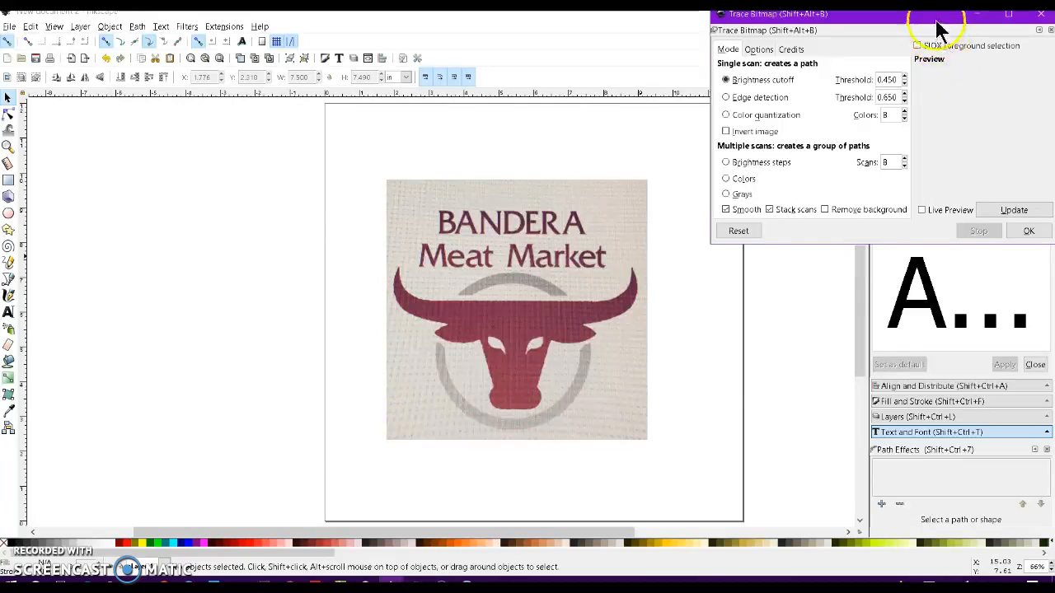
pyautogui.moveTo(927, 27); pyautogui.dragTo(912, 39)
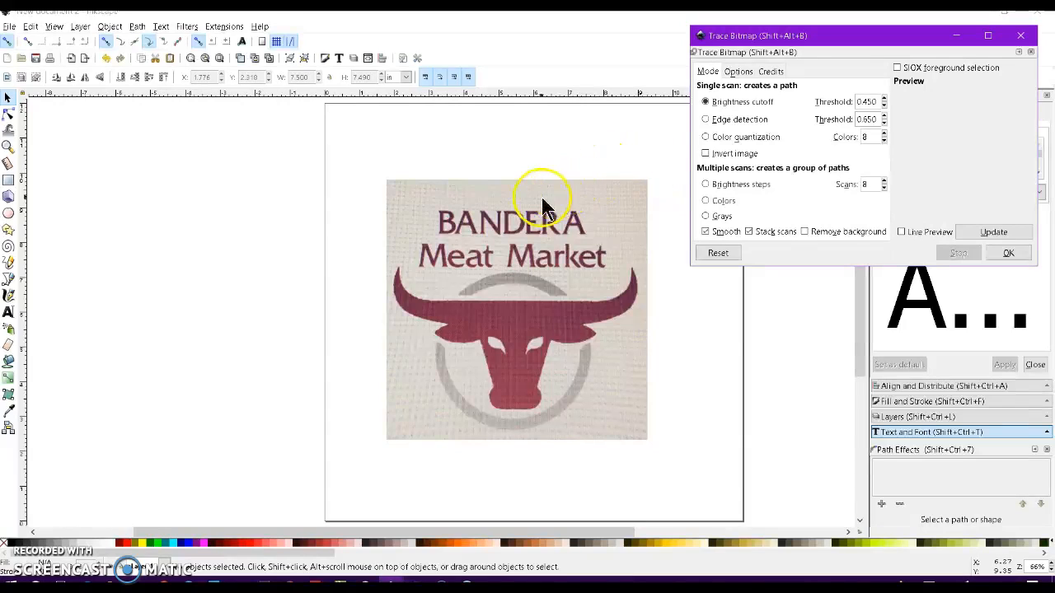
pyautogui.click(706, 202)
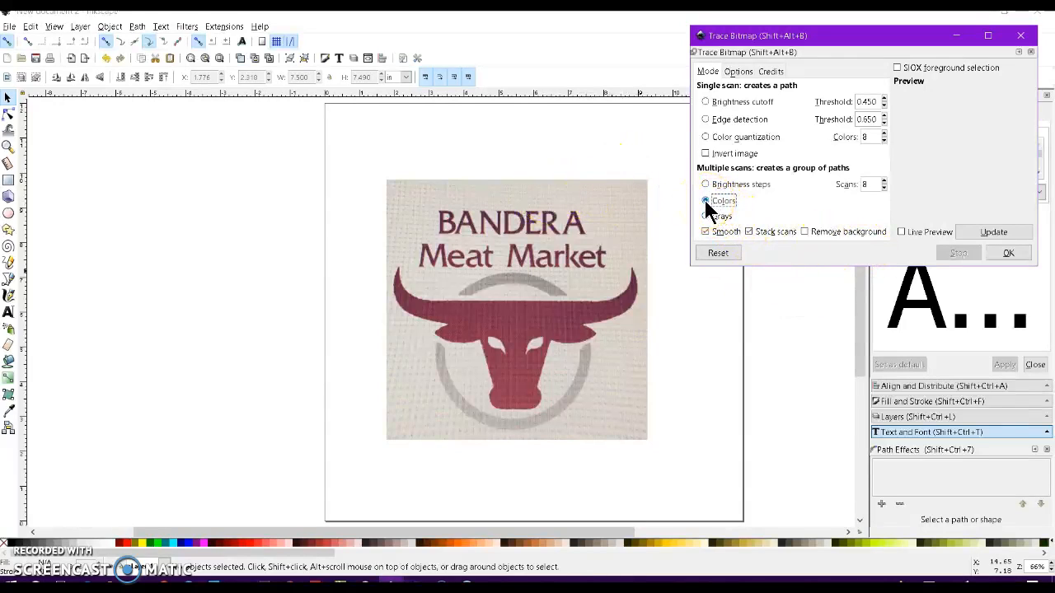
pyautogui.click(883, 188)
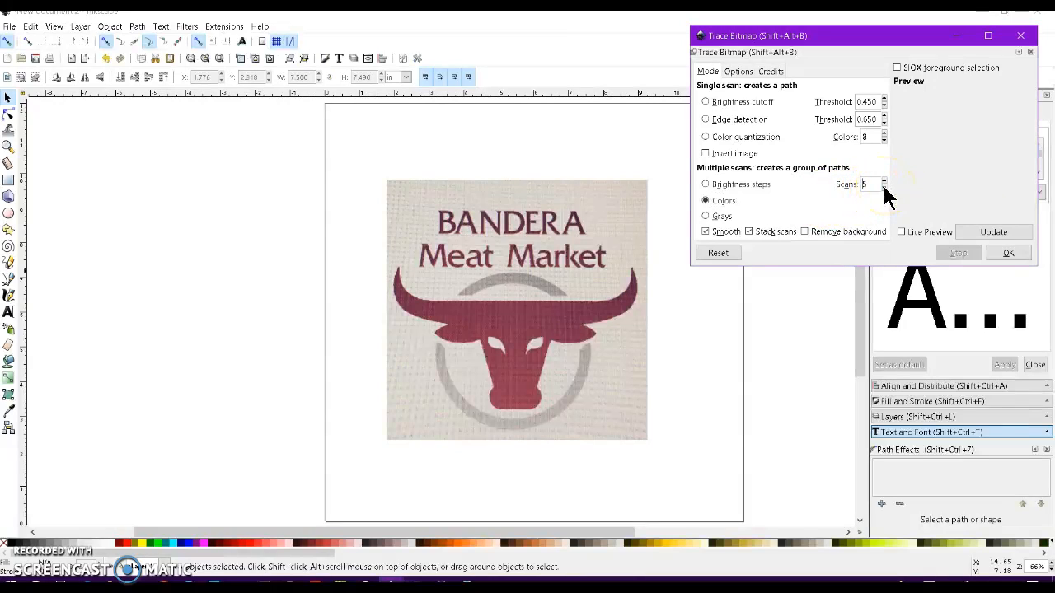
pyautogui.click(908, 230)
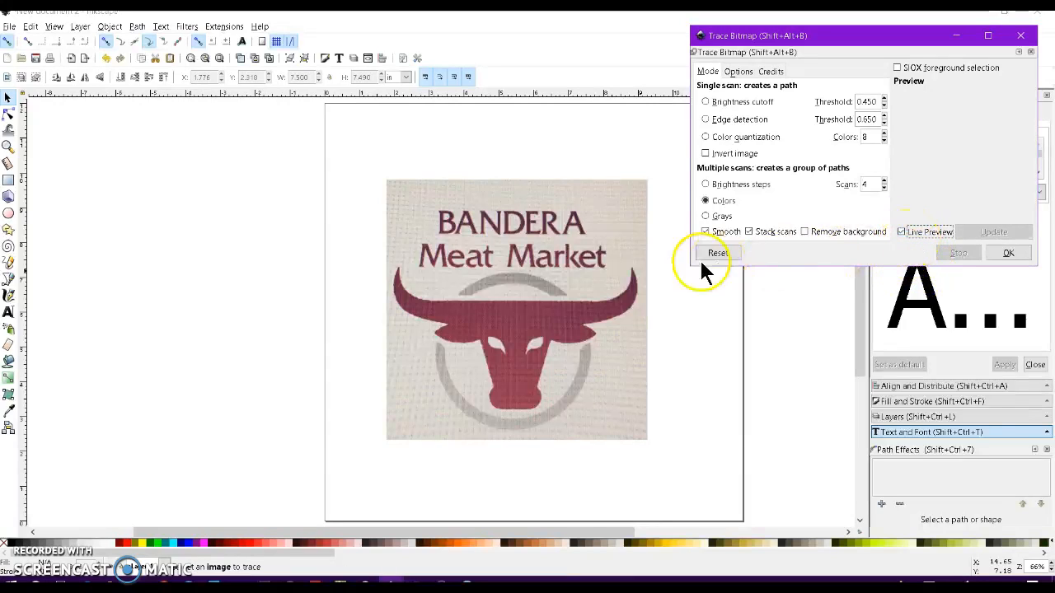
pyautogui.click(617, 248)
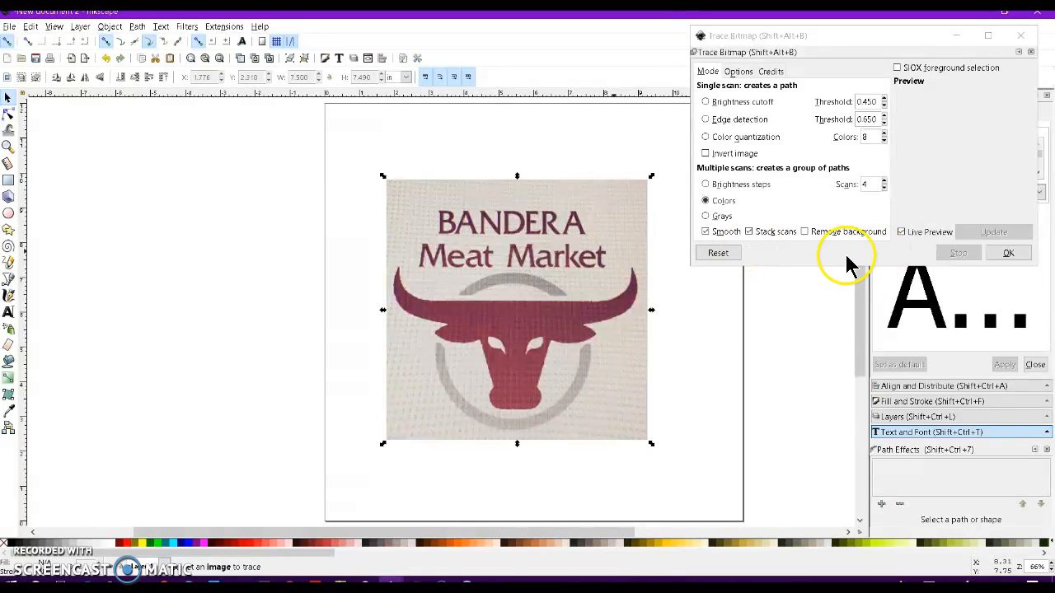
pyautogui.click(1007, 257)
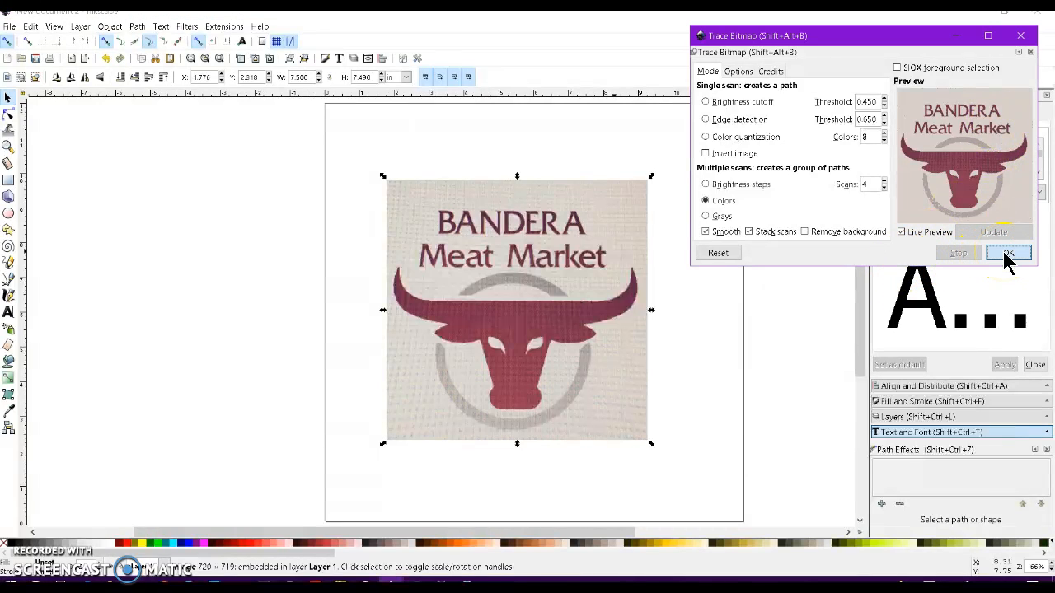
pyautogui.moveTo(448, 266); pyautogui.dragTo(169, 267)
pyautogui.click(1020, 35)
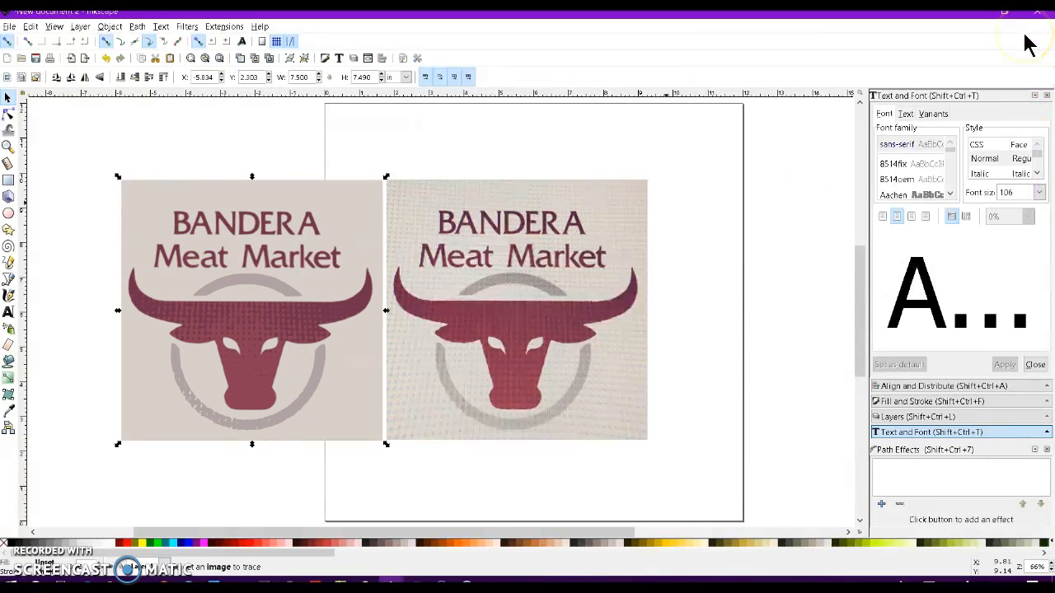
# Ungroup the traced result into its separate colour layers.
pyautogui.moveTo(289, 274); pyautogui.dragTo(250, 265)
pyautogui.click(238, 280)
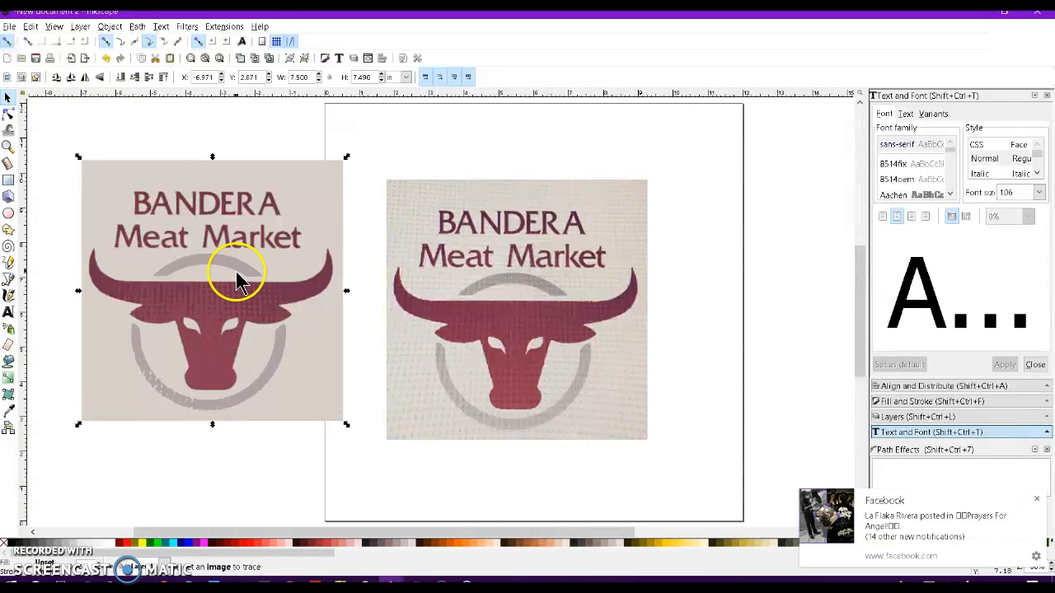
pyautogui.click(111, 26)
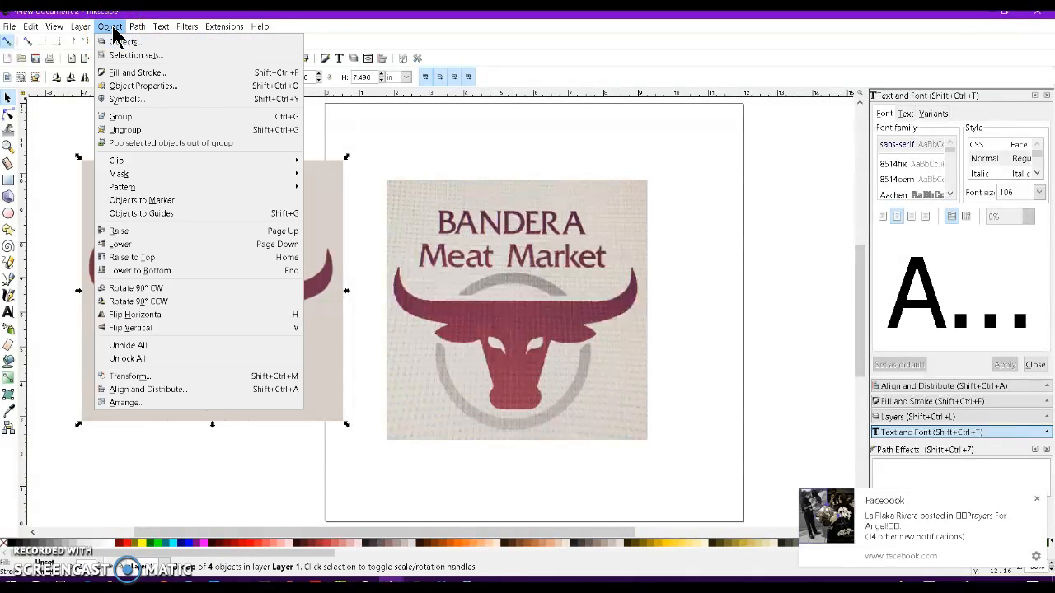
pyautogui.click(137, 132)
pyautogui.click(377, 283)
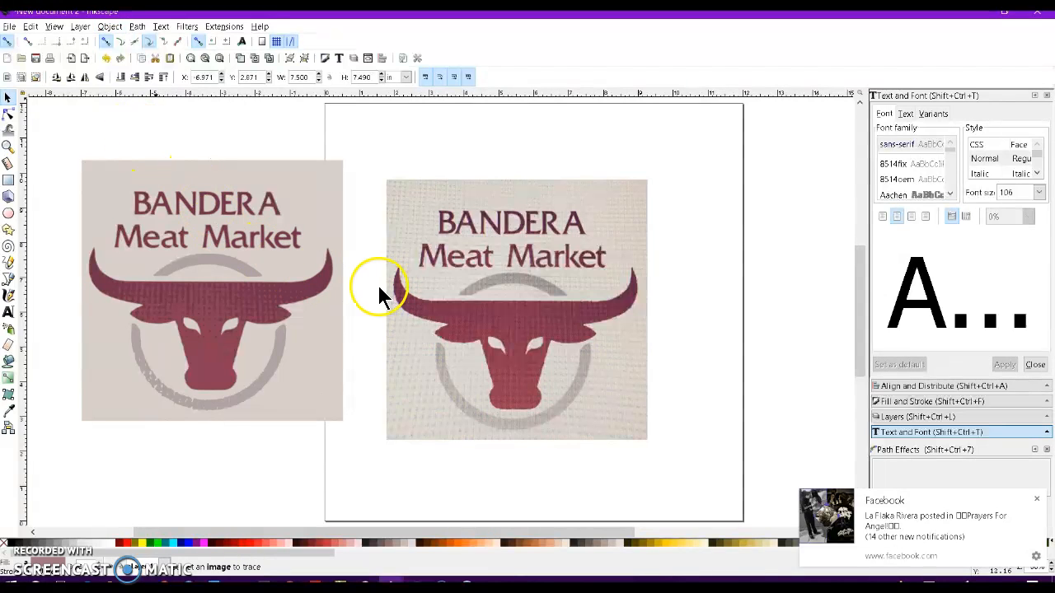
# Pull the traced colour layers apart from one another on the canvas.
pyautogui.moveTo(262, 256)
pyautogui.mouseDown()
pyautogui.moveTo(280, 328)
pyautogui.moveTo(323, 412)
pyautogui.moveTo(329, 402)
pyautogui.mouseUp()
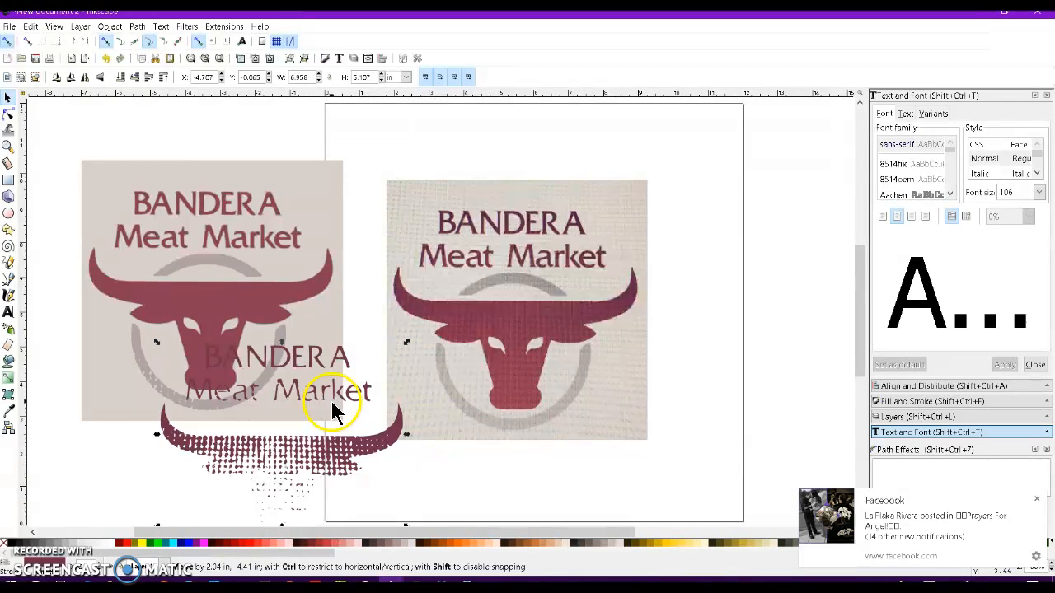
pyautogui.moveTo(338, 463)
pyautogui.mouseDown()
pyautogui.moveTo(634, 482)
pyautogui.moveTo(753, 466)
pyautogui.moveTo(761, 419)
pyautogui.moveTo(743, 384)
pyautogui.mouseUp()
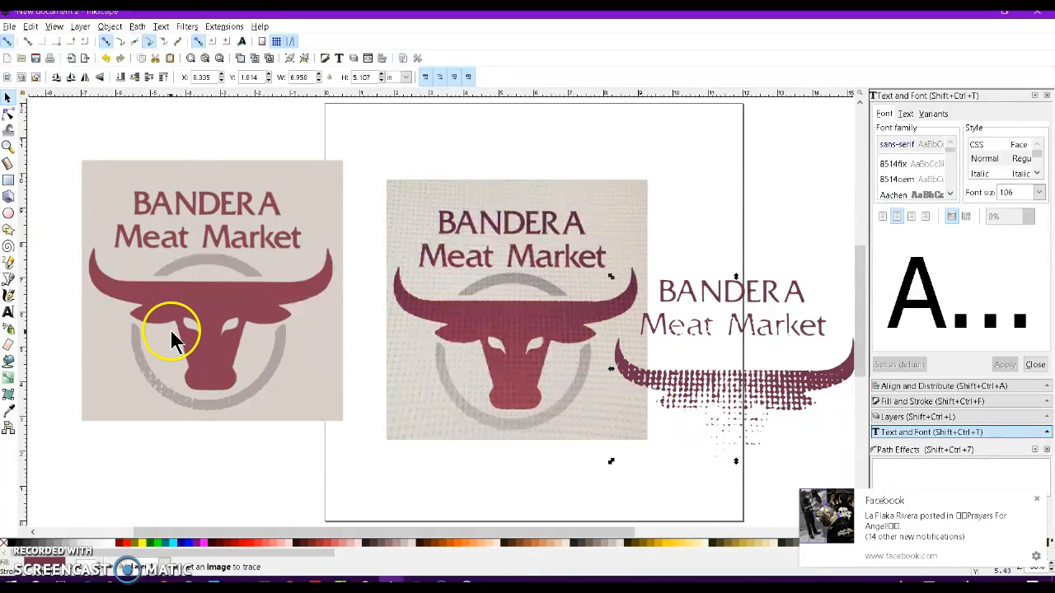
pyautogui.moveTo(213, 313)
pyautogui.mouseDown()
pyautogui.moveTo(254, 394)
pyautogui.moveTo(305, 452)
pyautogui.moveTo(334, 466)
pyautogui.moveTo(389, 449)
pyautogui.moveTo(396, 460)
pyautogui.mouseUp()
# Delete the grey ring layer and the background layer of the trace.
pyautogui.moveTo(289, 277); pyautogui.dragTo(381, 158)
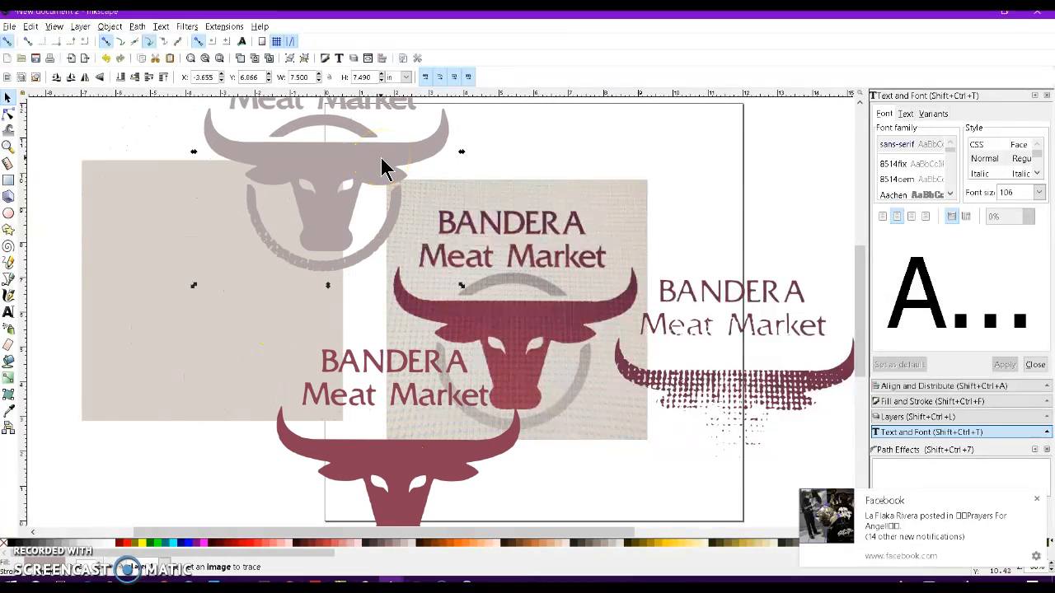
pyautogui.press('Delete')
pyautogui.click(238, 265)
pyautogui.press('Delete')
# Move the red bull layer back and zoom in to inspect its nodes with the Node tool.
pyautogui.moveTo(370, 467); pyautogui.dragTo(205, 276)
pyautogui.press('n')
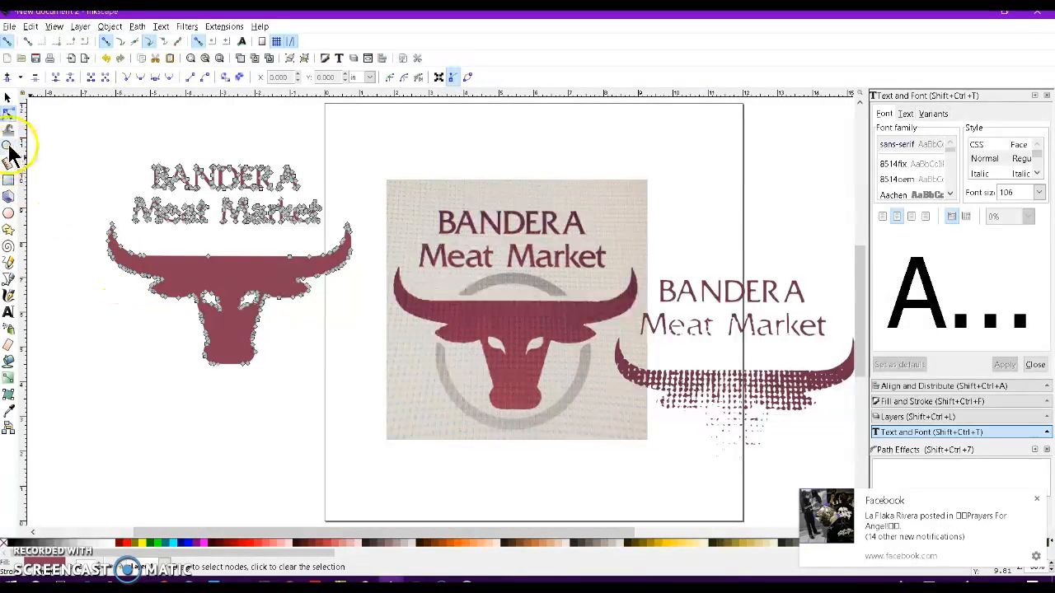
pyautogui.press('z')
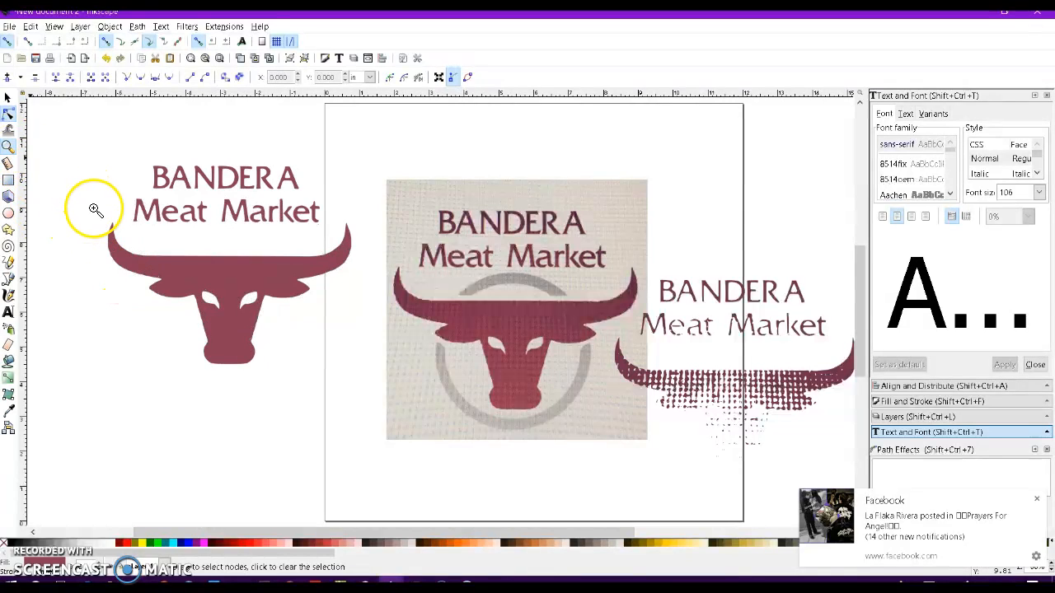
pyautogui.moveTo(93, 207); pyautogui.dragTo(301, 344)
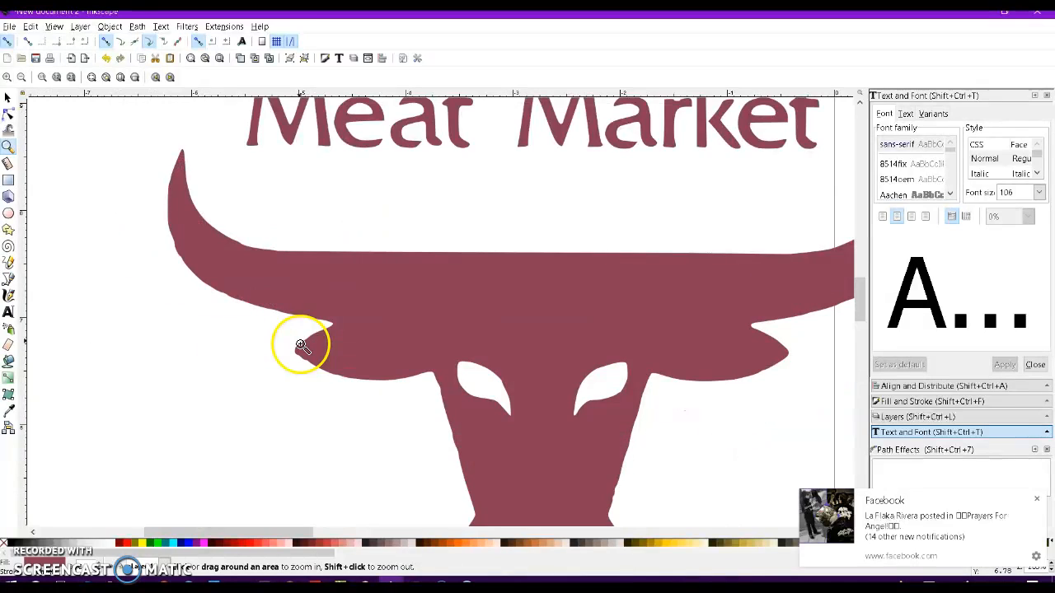
pyautogui.click(8, 113)
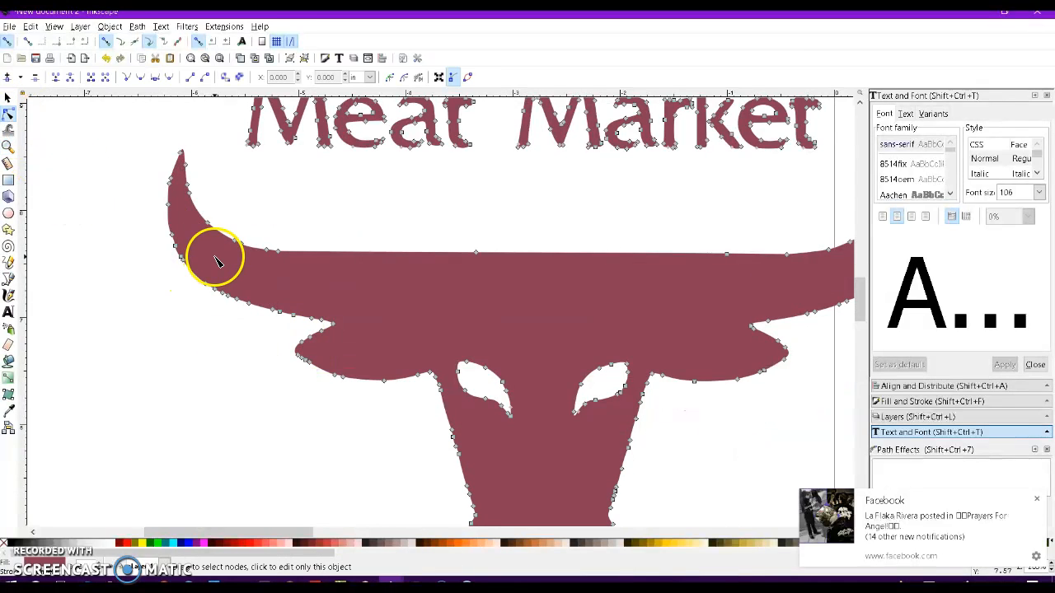
pyautogui.click(244, 323)
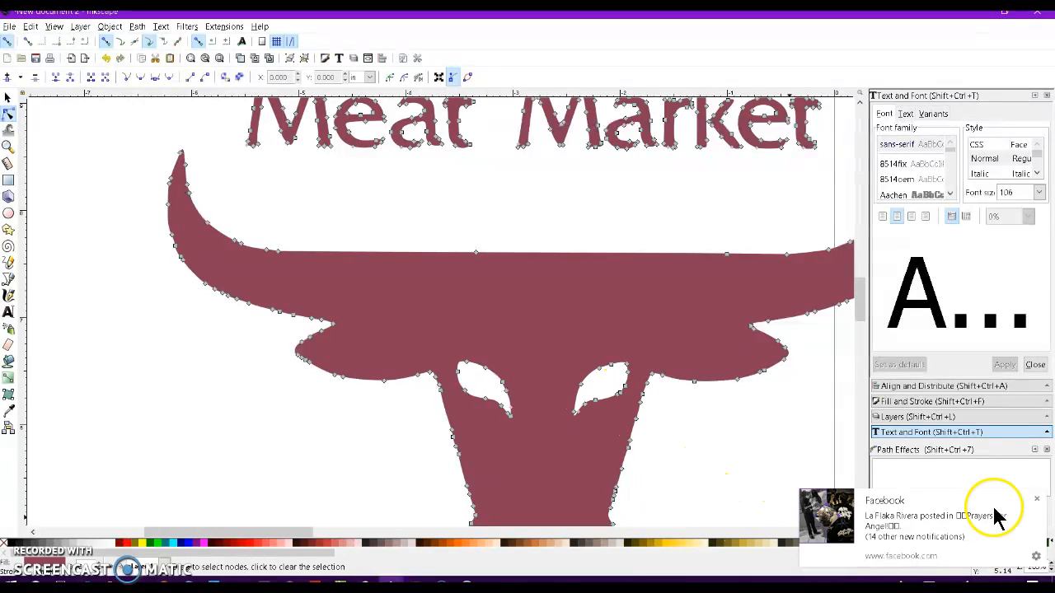
pyautogui.click(1036, 500)
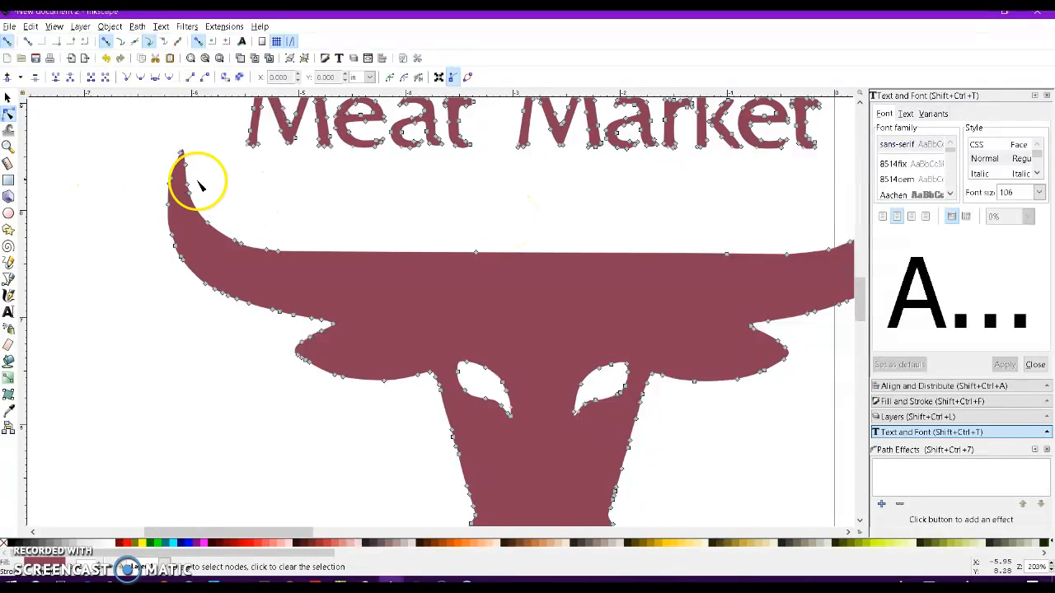
# Select the whole red traced logo and delete it.
pyautogui.scroll(-1, 382, 213)
pyautogui.scroll(-2, 382, 213)
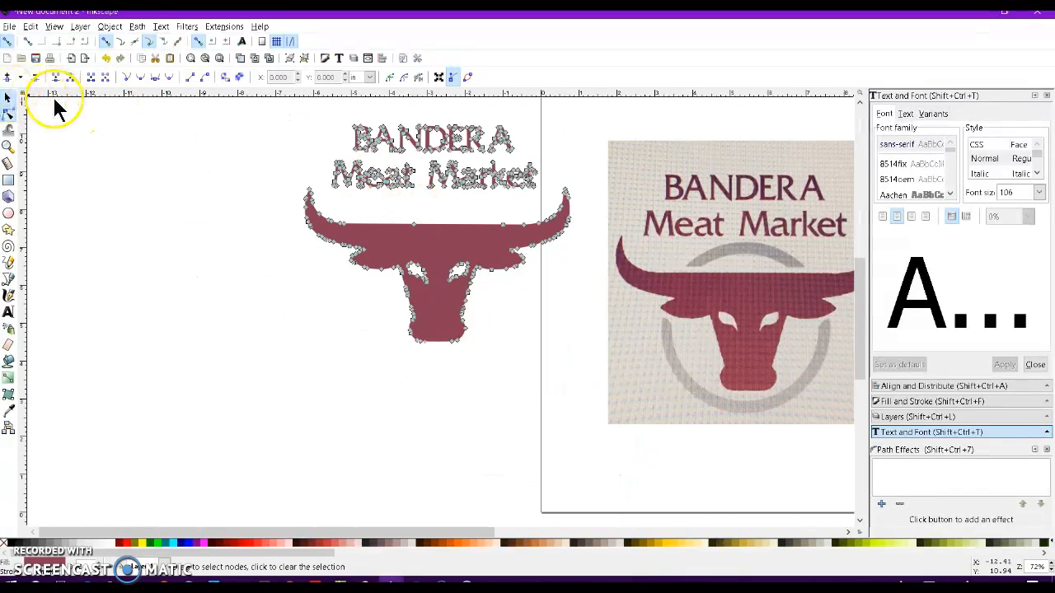
pyautogui.press('s')
pyautogui.moveTo(291, 112); pyautogui.dragTo(576, 373)
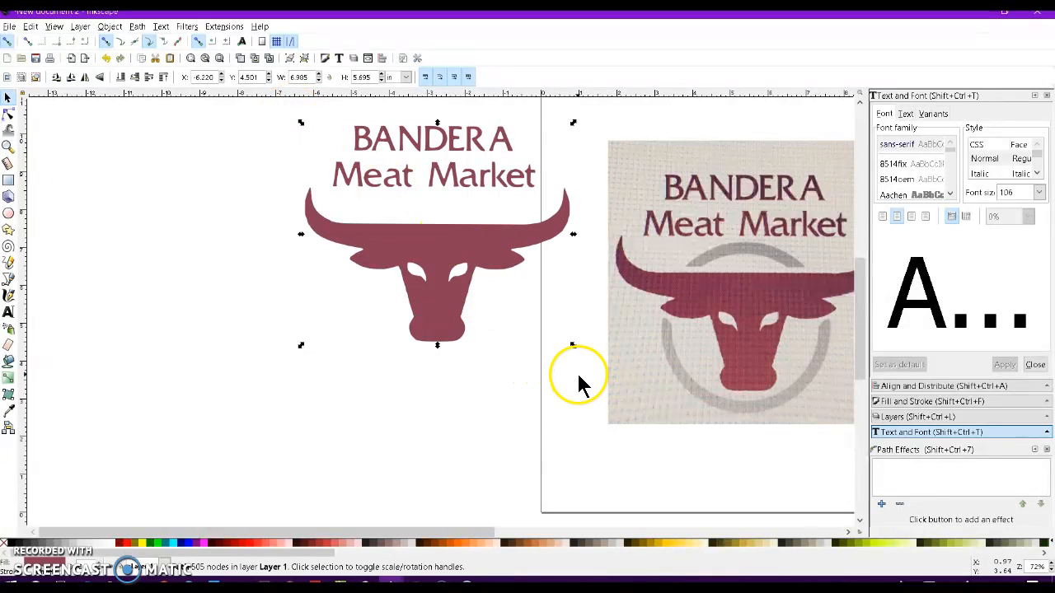
pyautogui.press('Delete')
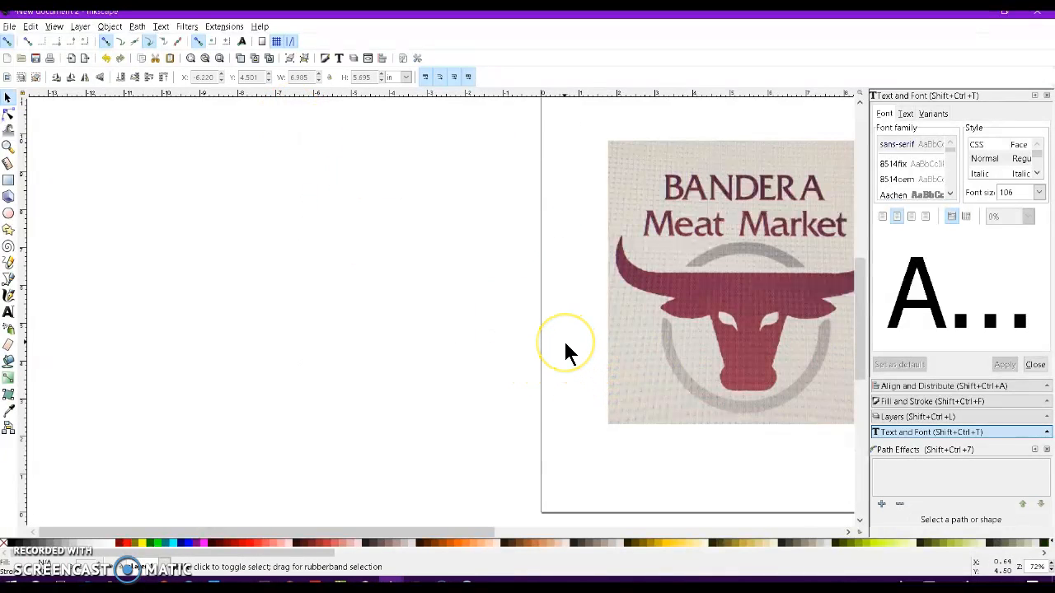
# Delete the remaining dotted traced layer.
pyautogui.hscroll(8, 565, 347)
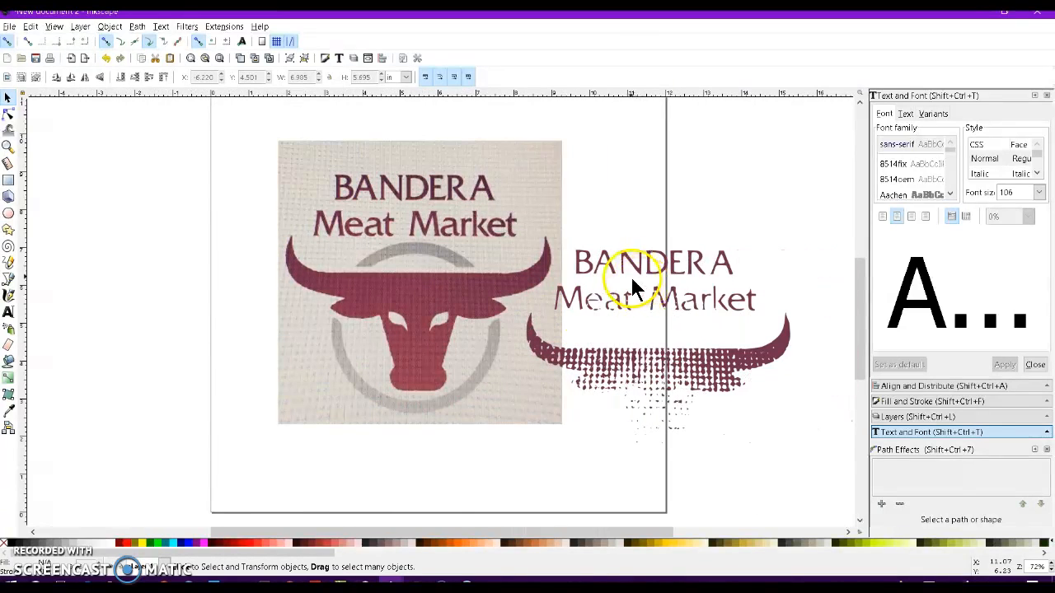
pyautogui.click(631, 264)
pyautogui.press('Delete')
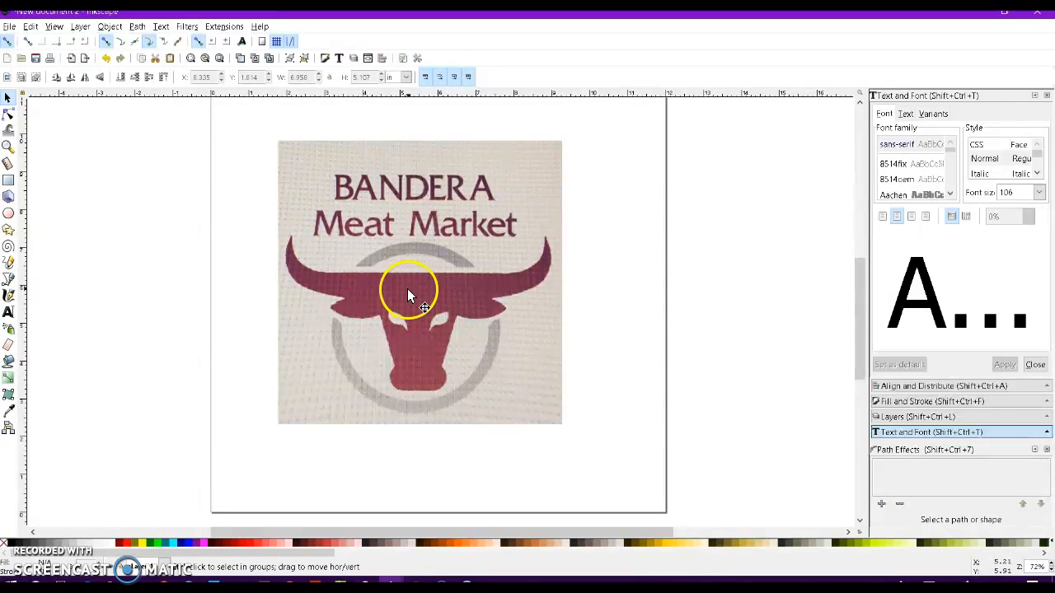
# Zoom in and draw a closed straight-line outline around the bull's horns and head with the Bezier tool.
pyautogui.scroll(1, 407, 289)
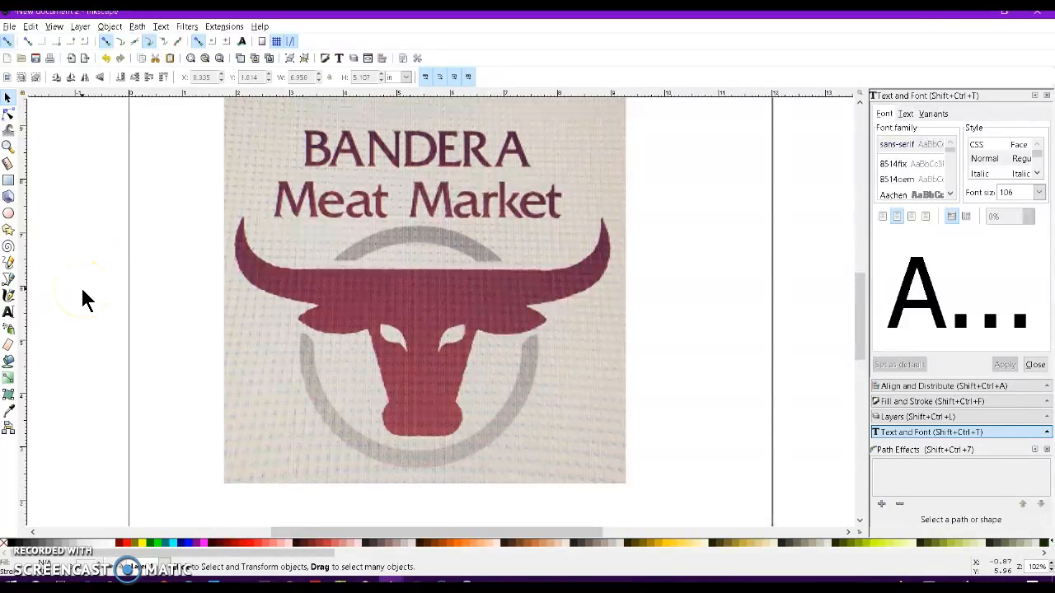
pyautogui.click(9, 284)
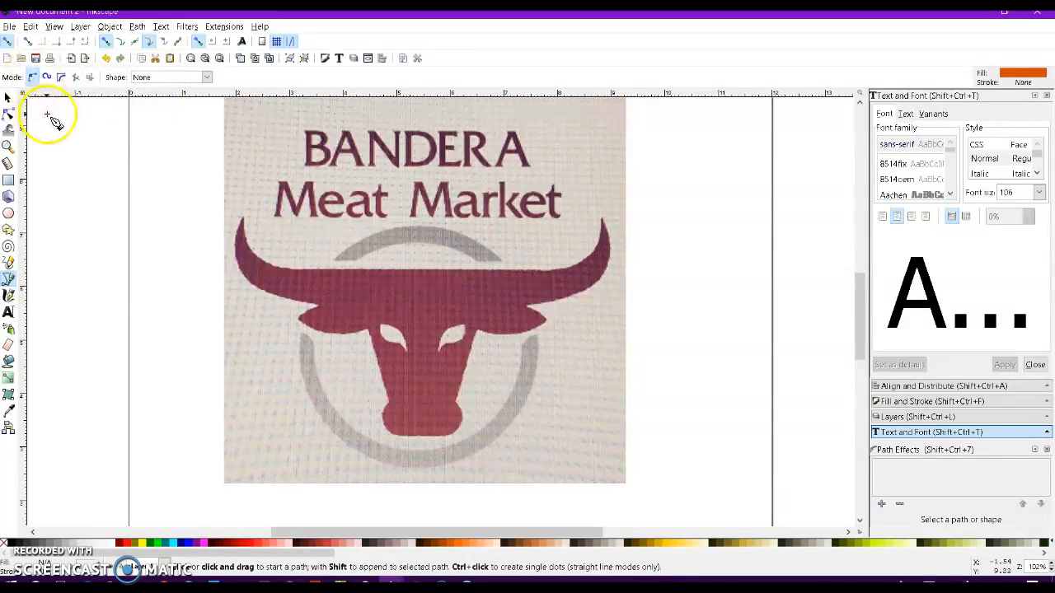
pyautogui.click(241, 221)
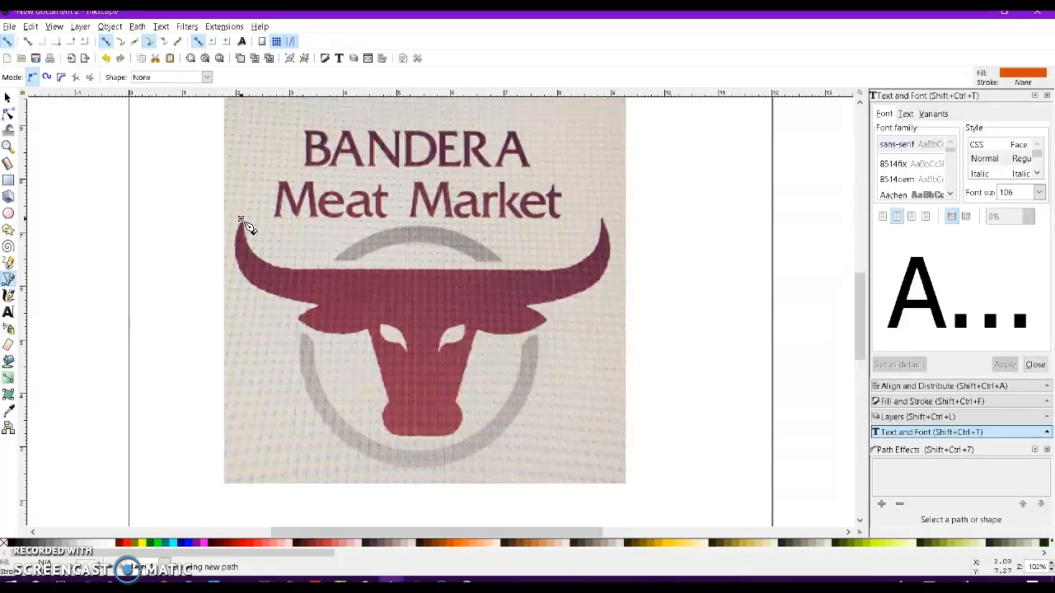
pyautogui.click(307, 274)
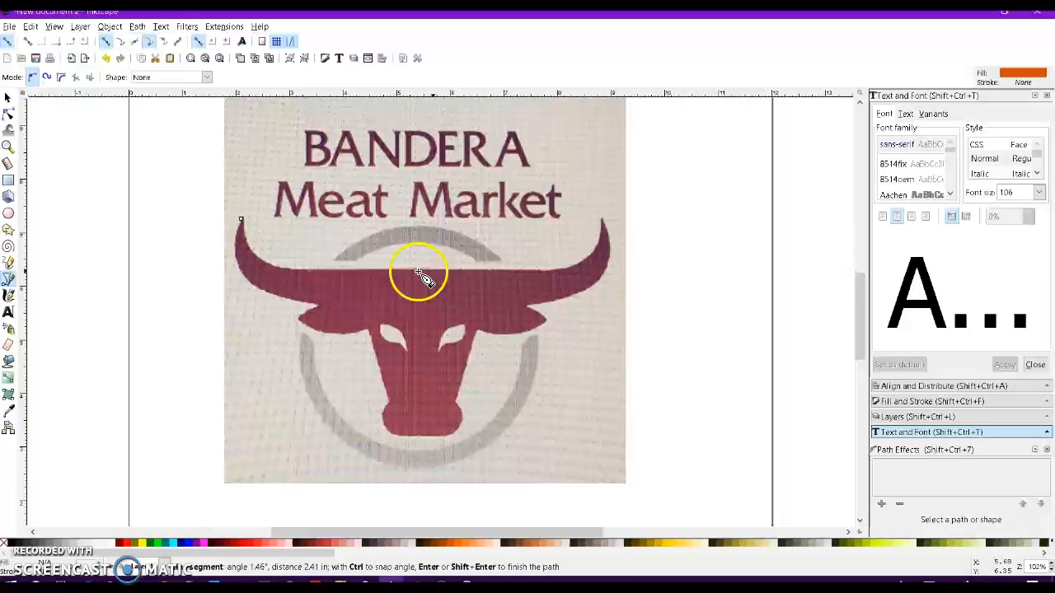
pyautogui.click(539, 274)
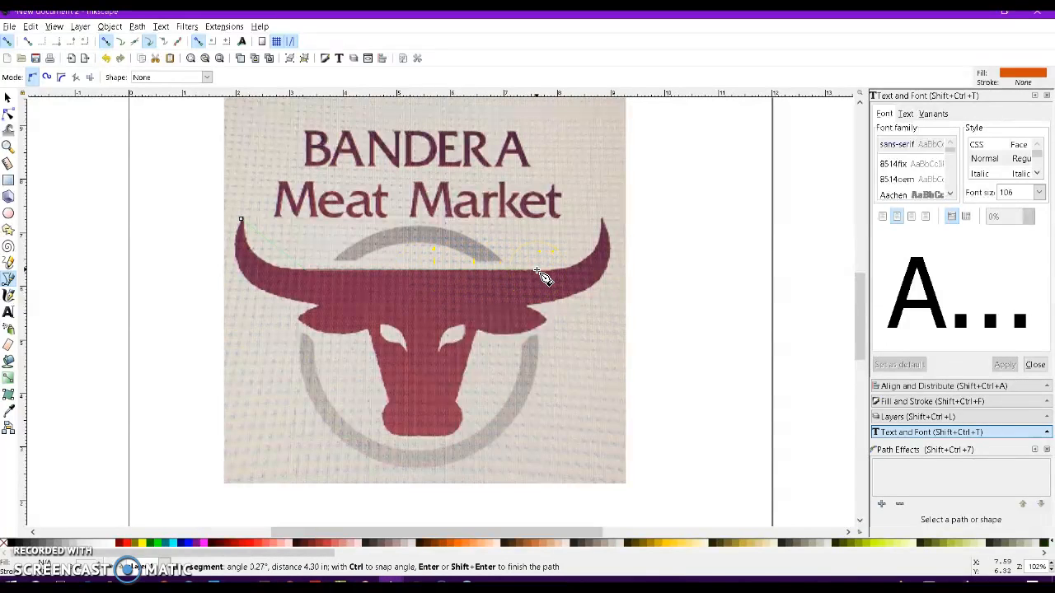
pyautogui.click(604, 222)
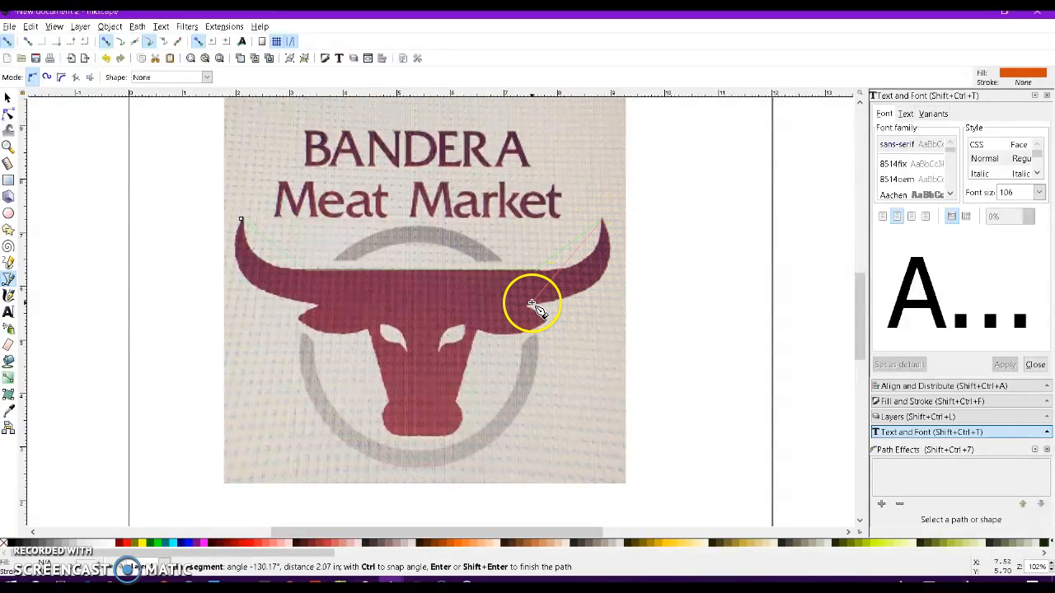
pyautogui.click(525, 309)
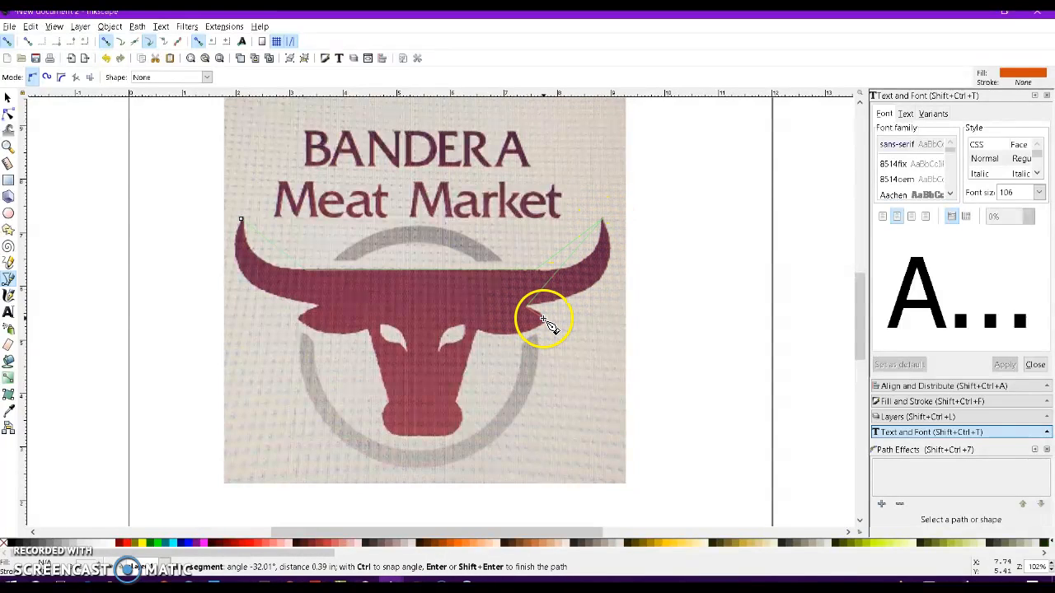
pyautogui.click(547, 321)
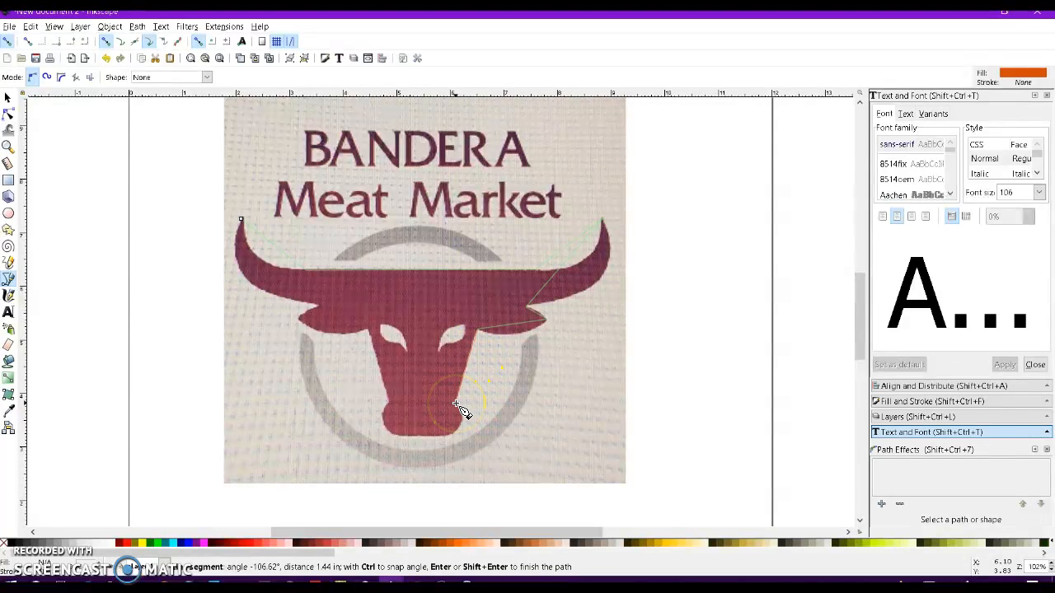
pyautogui.click(423, 436)
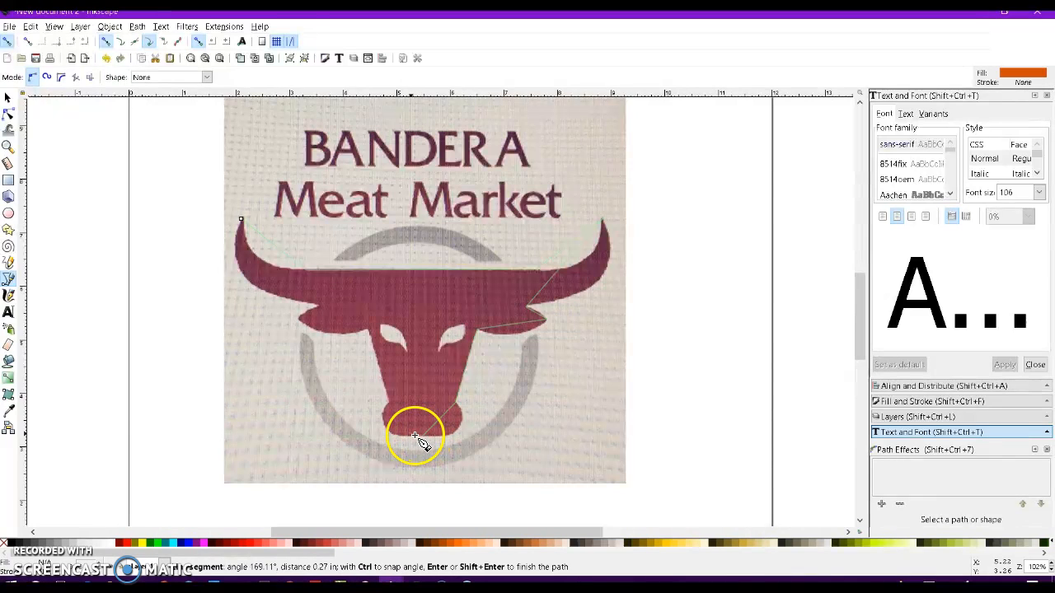
pyautogui.click(387, 402)
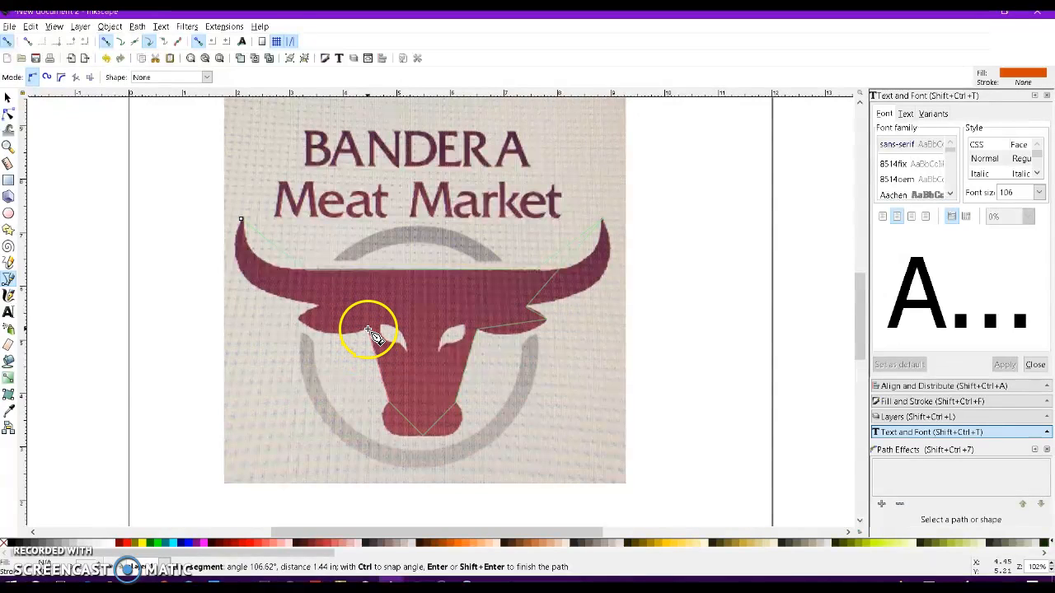
pyautogui.click(298, 321)
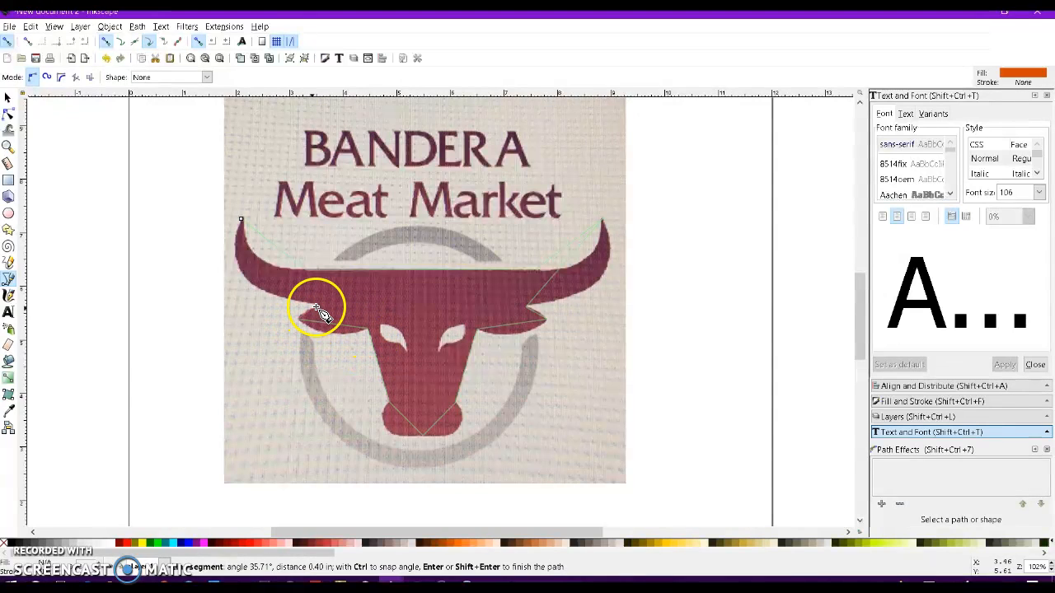
pyautogui.click(319, 305)
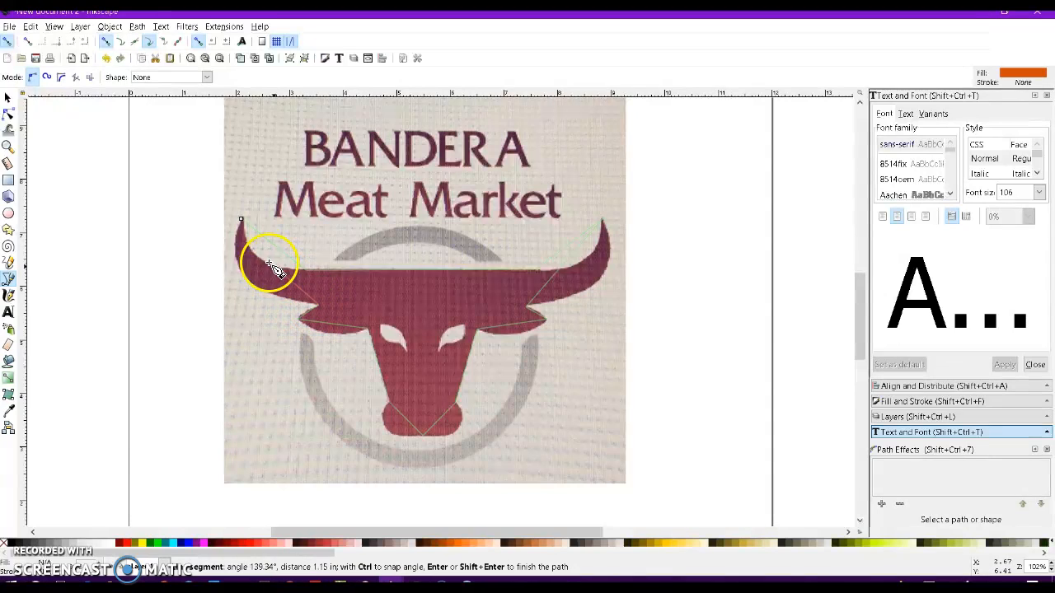
pyautogui.click(240, 219)
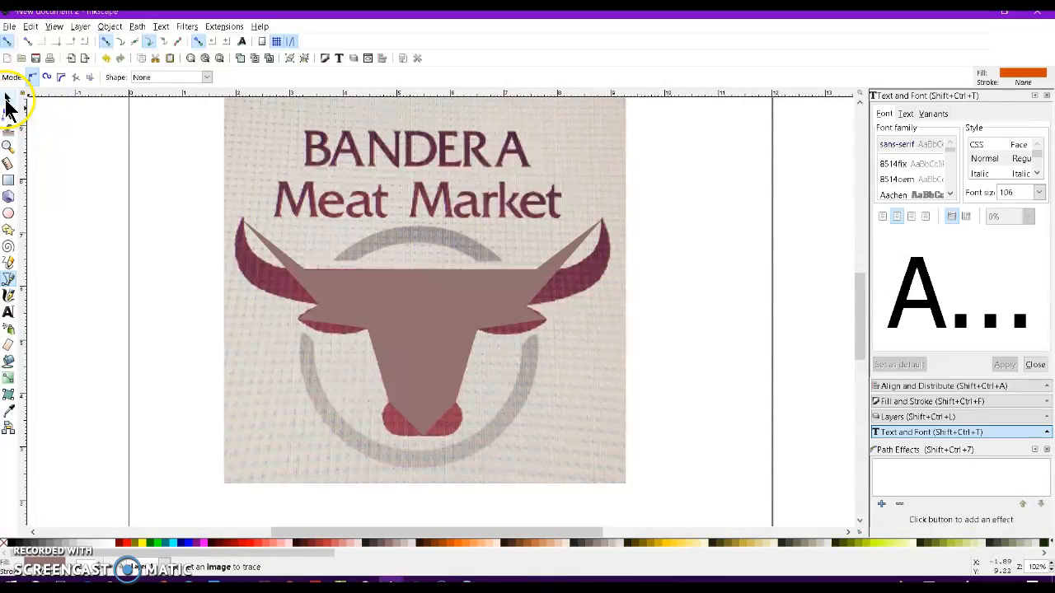
# Remove the outline's fill and give it a black stroke.
pyautogui.click(7, 115)
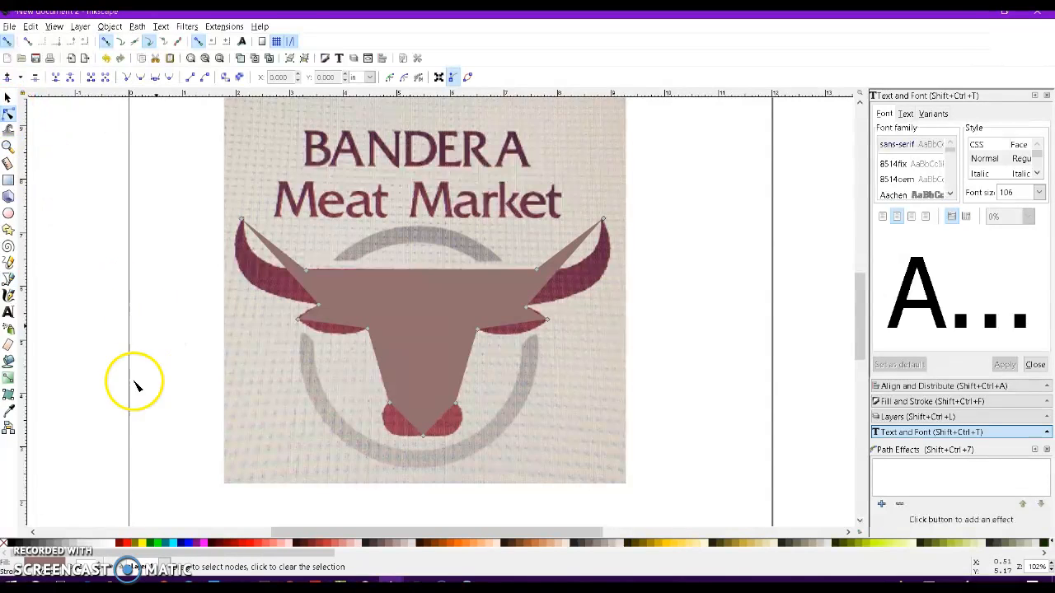
pyautogui.click(5, 548)
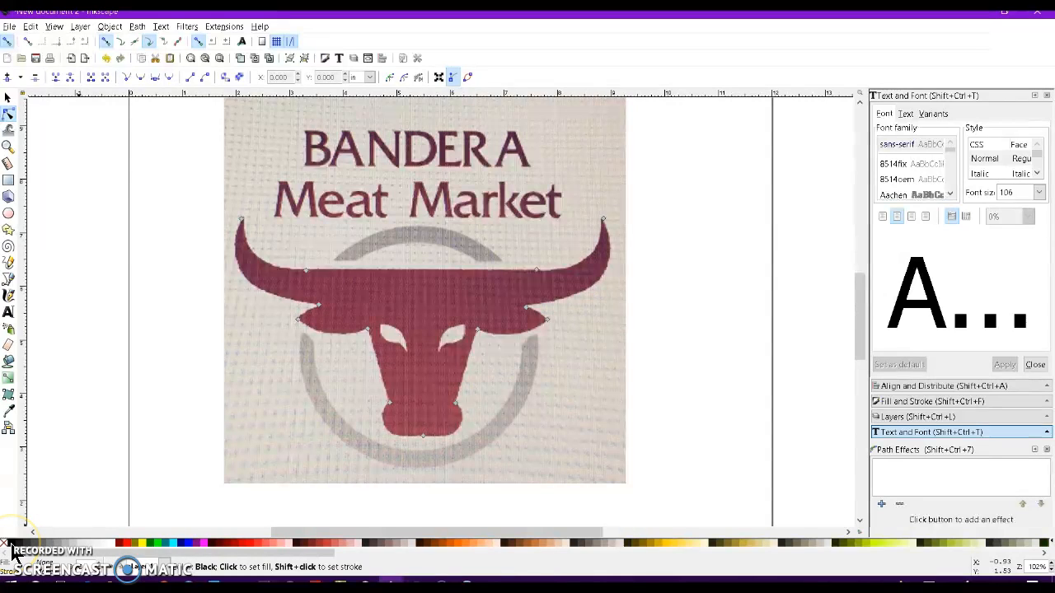
pyautogui.keyDown('shift'); pyautogui.click(11, 552); pyautogui.keyUp('shift')
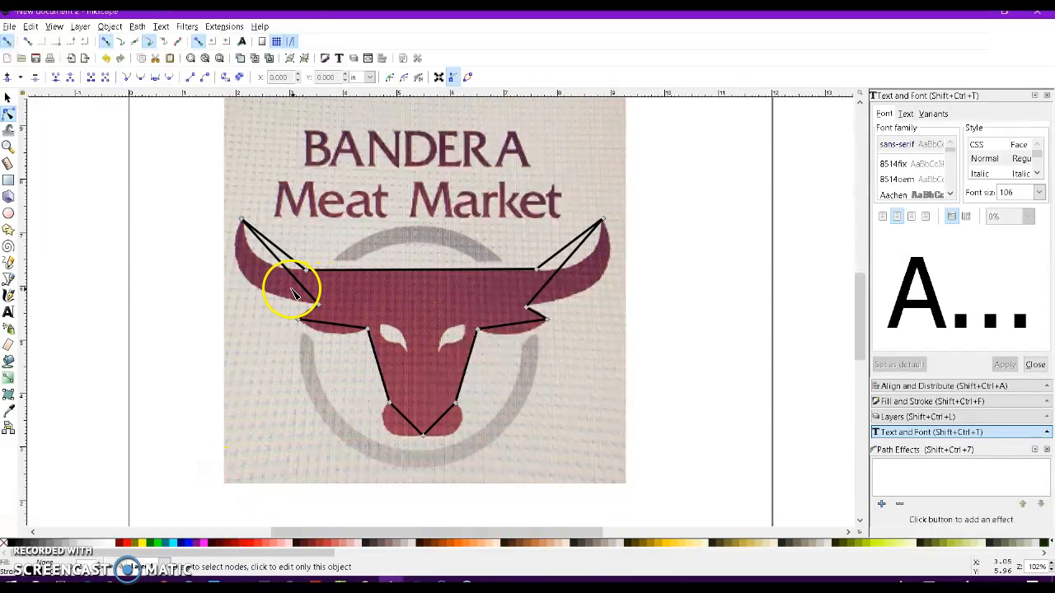
# Curve the left horn's segments and adjust its nodes and handles to follow the horn's shape.
pyautogui.keyDown('ctrl'); pyautogui.scroll(2, 293, 294); pyautogui.keyUp('ctrl')
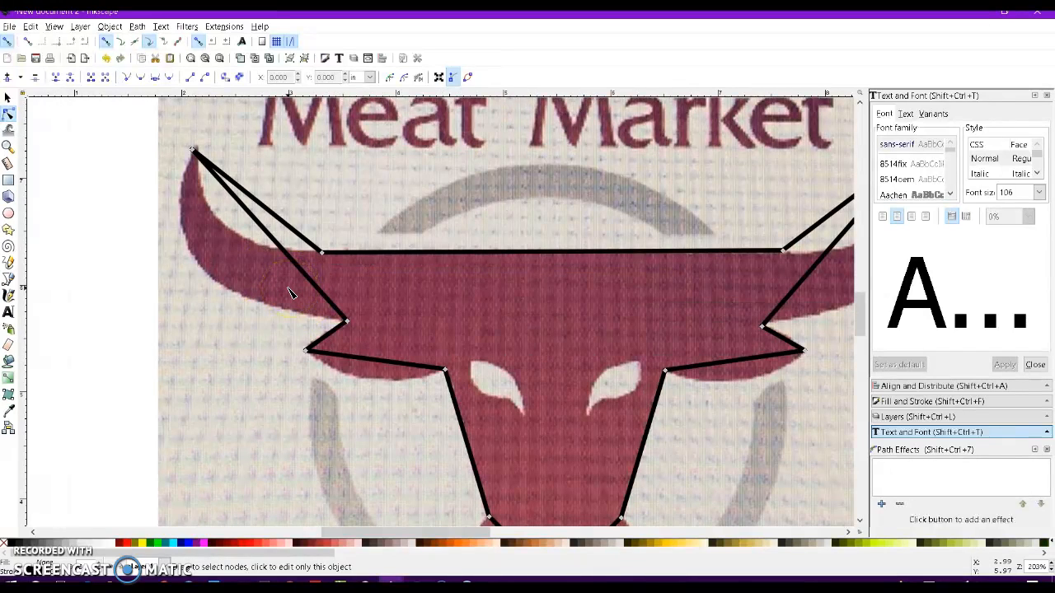
pyautogui.click(282, 247)
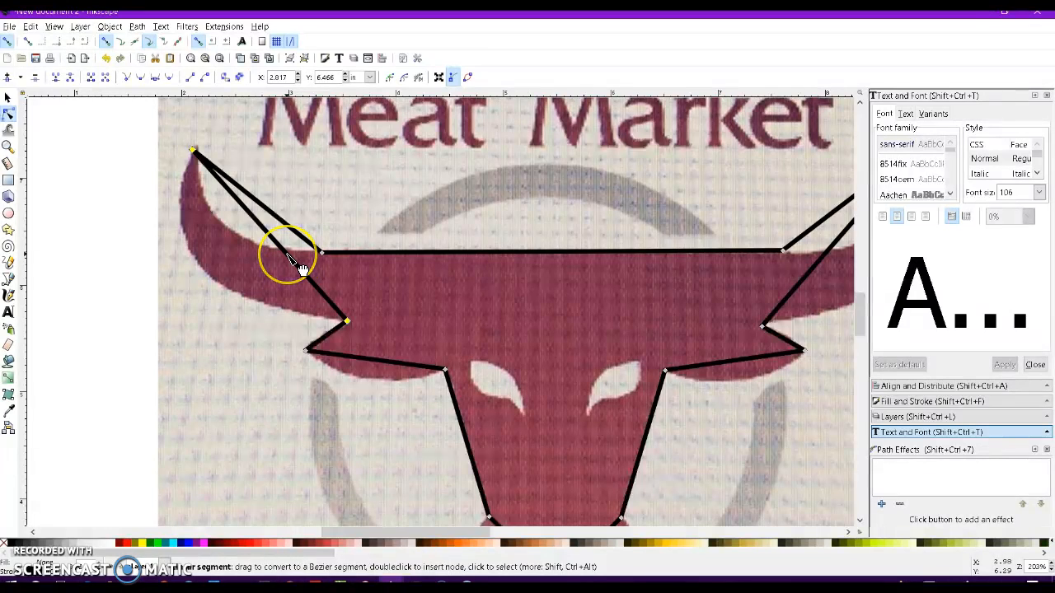
pyautogui.moveTo(292, 272); pyautogui.dragTo(184, 194)
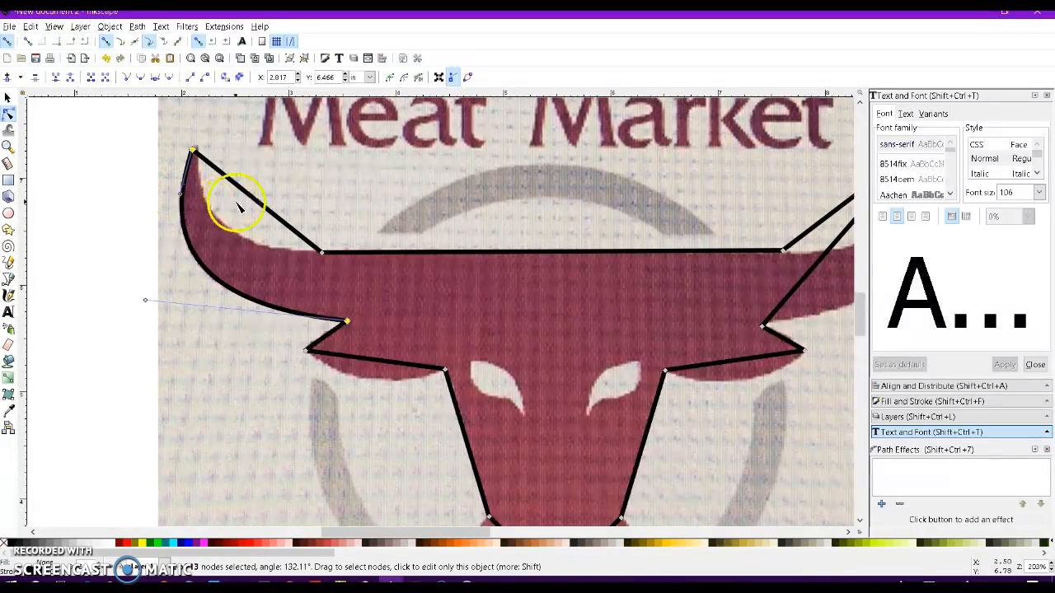
pyautogui.moveTo(274, 215); pyautogui.dragTo(246, 238)
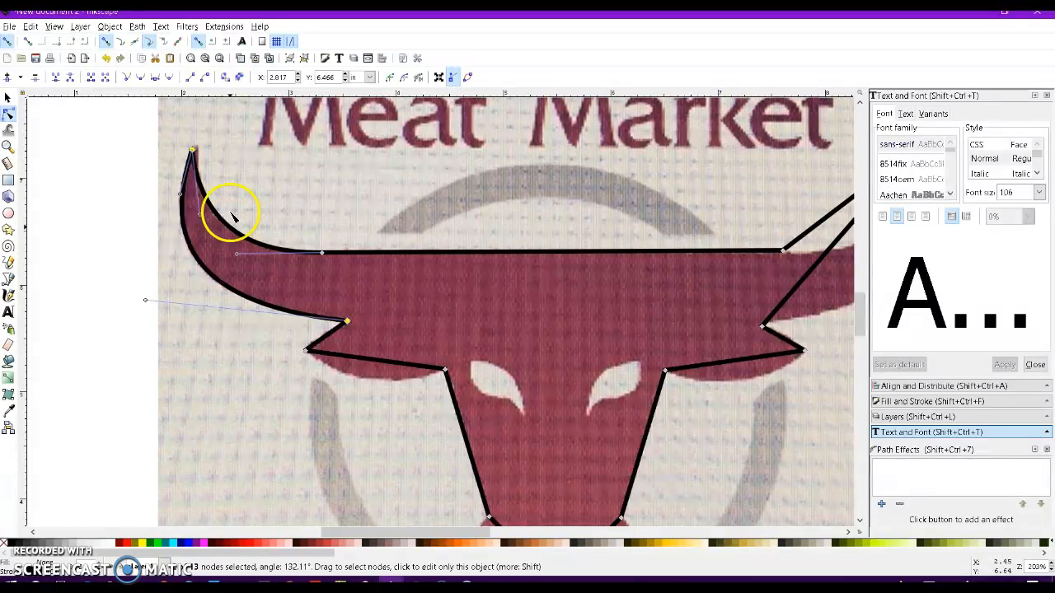
pyautogui.moveTo(193, 153); pyautogui.dragTo(196, 150)
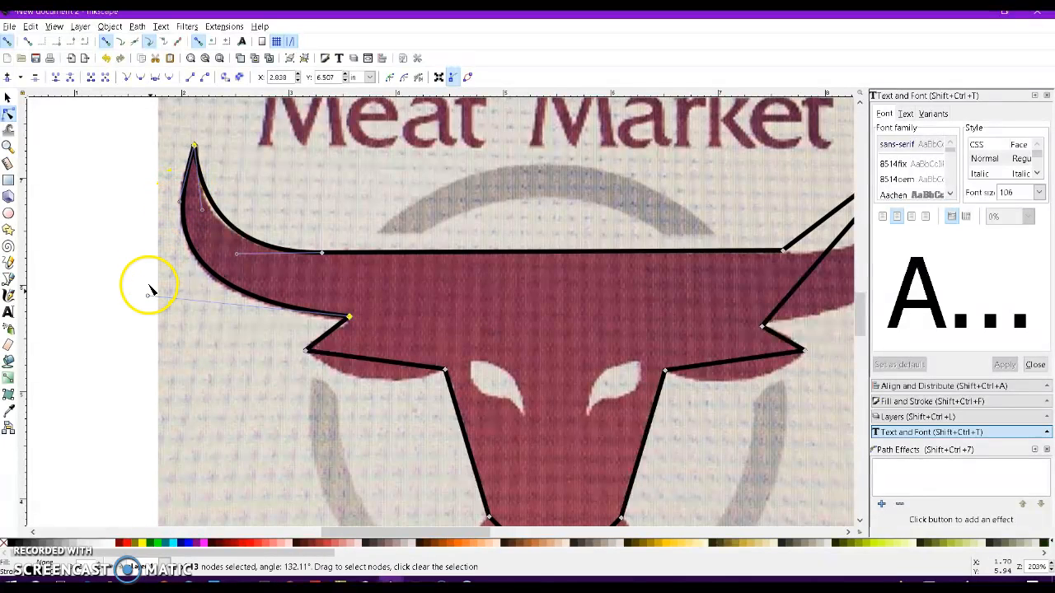
pyautogui.moveTo(147, 298); pyautogui.dragTo(147, 307)
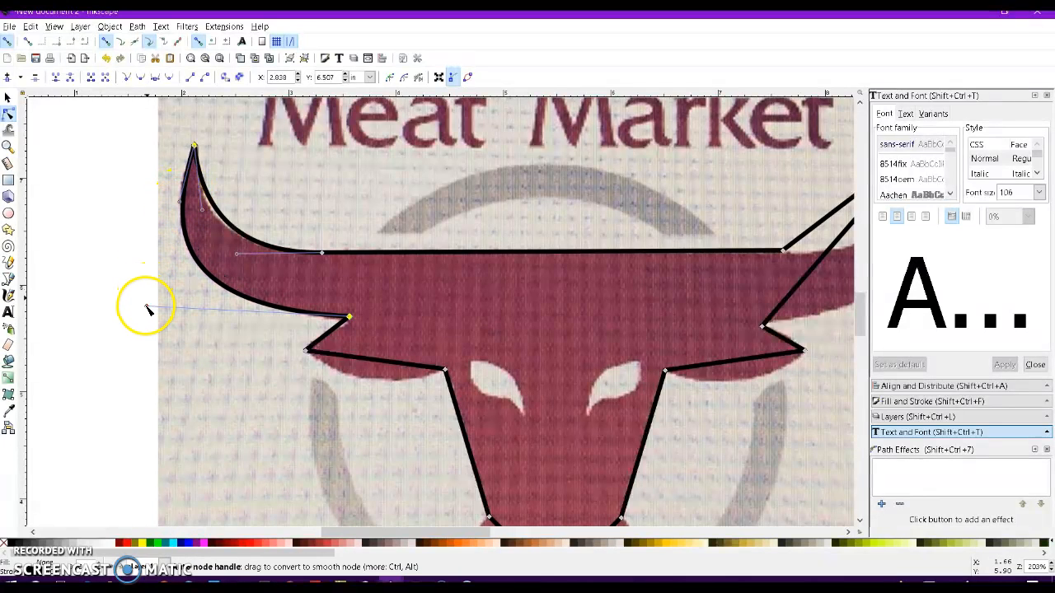
pyautogui.moveTo(202, 210); pyautogui.dragTo(195, 222)
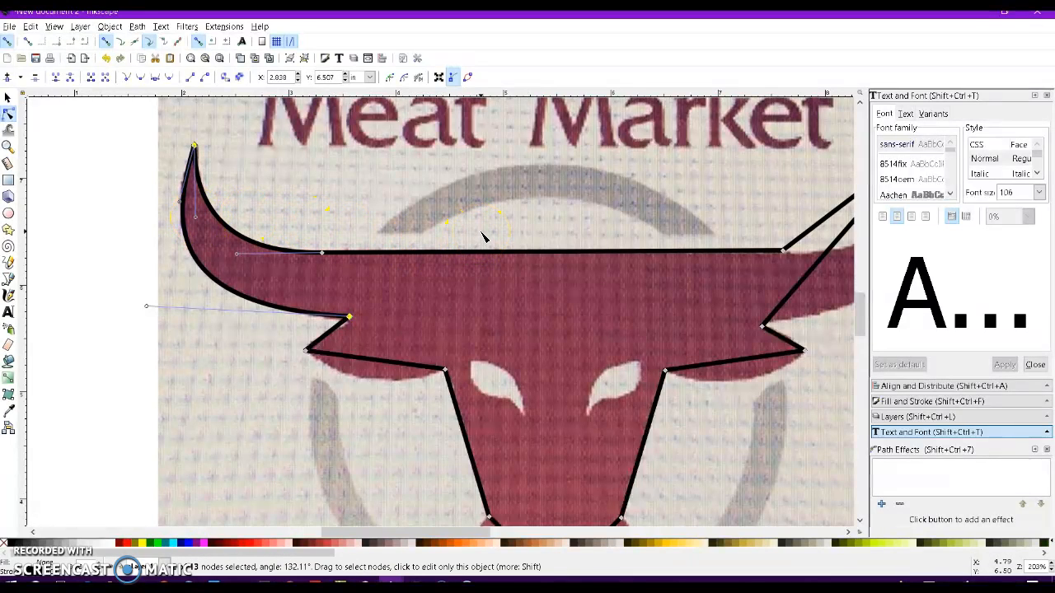
# Curve the right horn's segments and the segment under the right ear to match the photo.
pyautogui.hscroll(3, 482, 238)
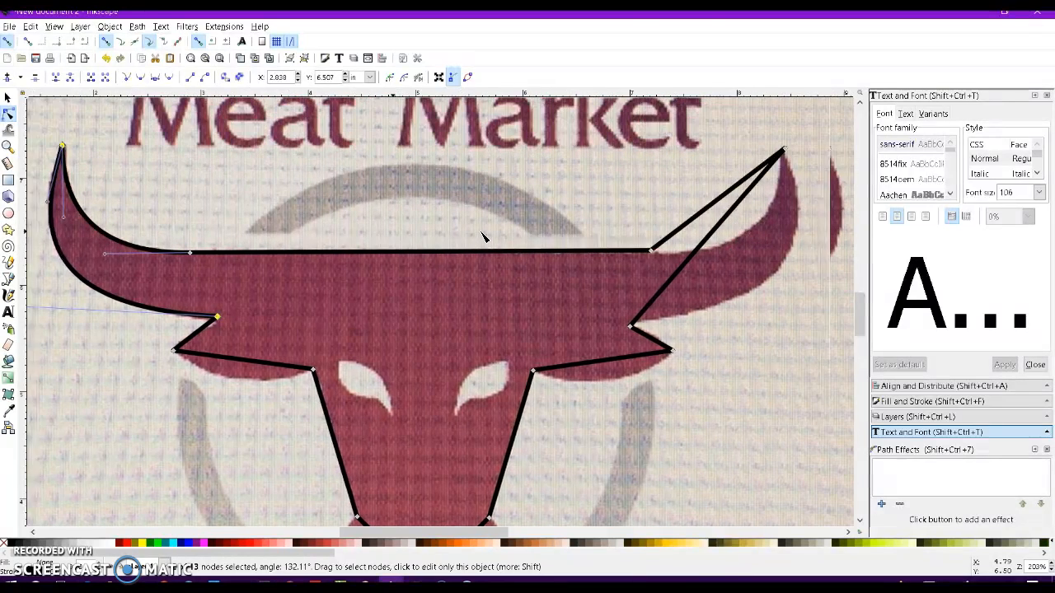
pyautogui.hscroll(2, 483, 237)
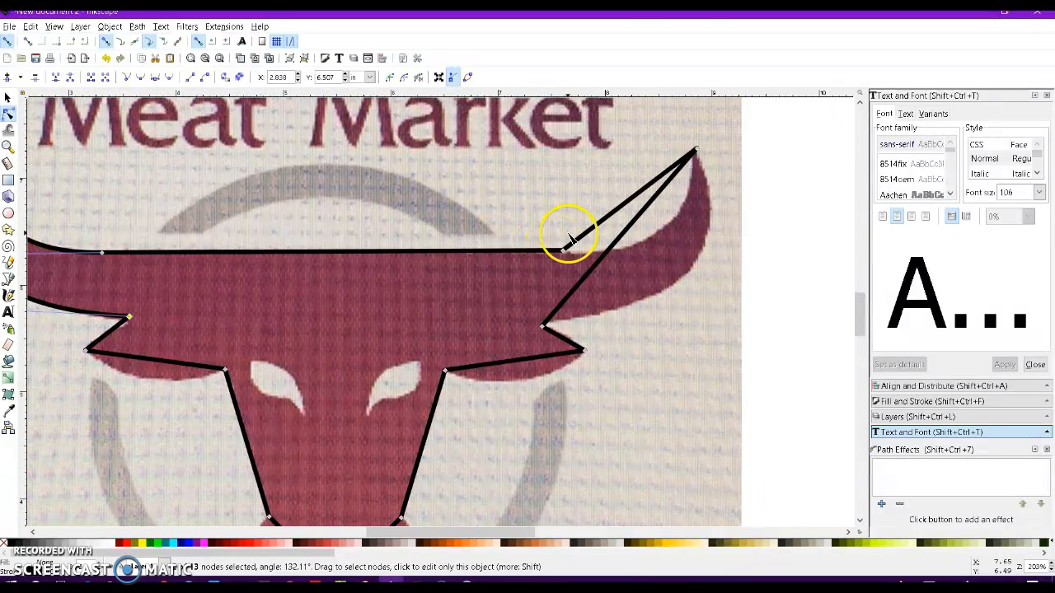
pyautogui.moveTo(620, 240); pyautogui.dragTo(691, 274)
pyautogui.click(541, 327)
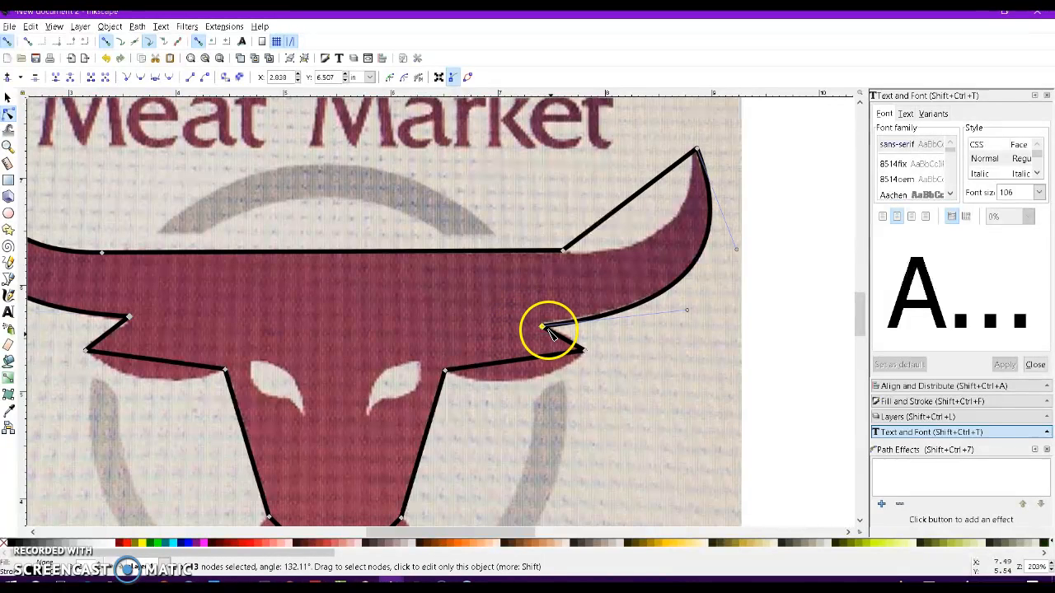
pyautogui.moveTo(545, 328); pyautogui.dragTo(544, 324)
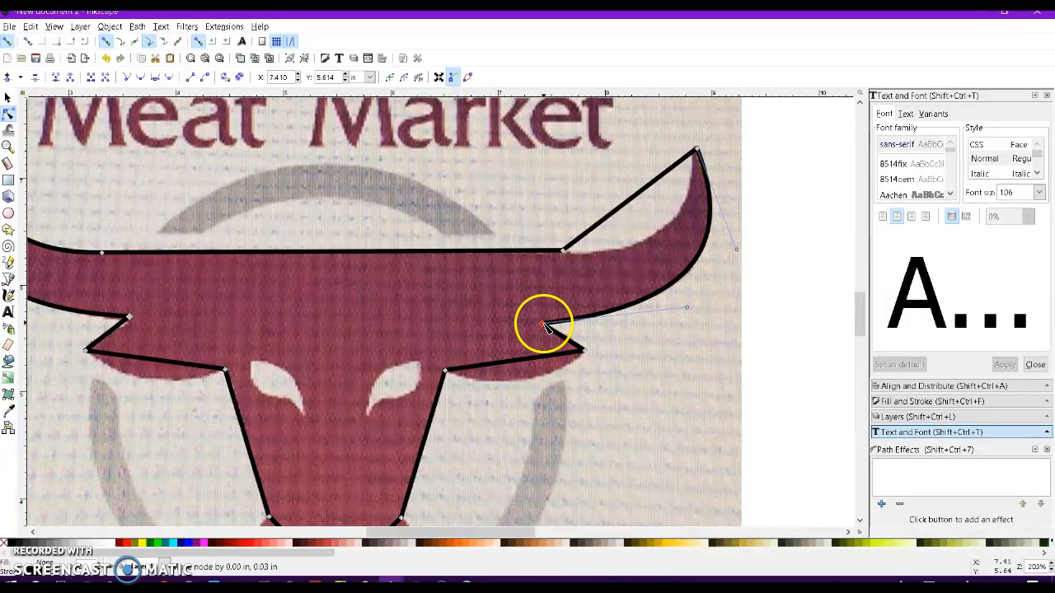
pyautogui.moveTo(624, 208); pyautogui.dragTo(690, 204)
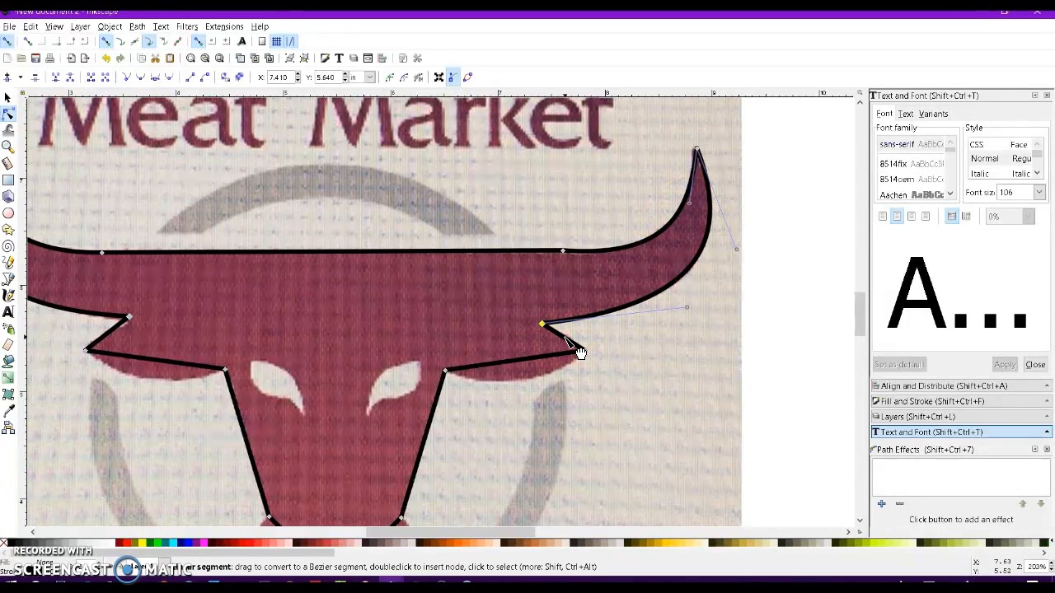
pyautogui.moveTo(564, 338)
pyautogui.mouseDown()
pyautogui.moveTo(541, 354)
pyautogui.moveTo(538, 375)
pyautogui.moveTo(466, 358)
pyautogui.moveTo(491, 375)
pyautogui.moveTo(473, 382)
pyautogui.mouseUp()
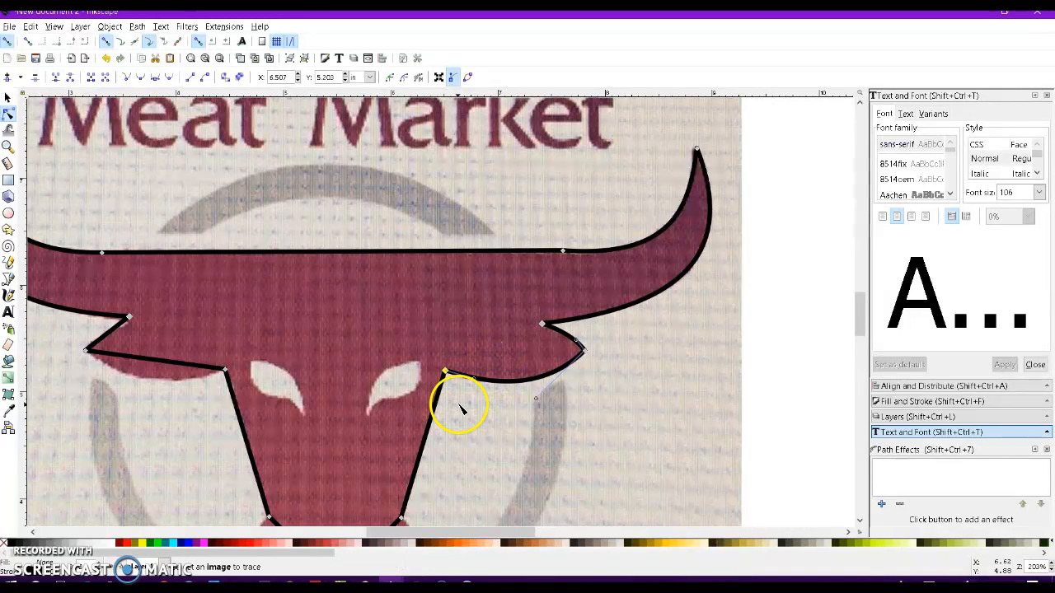
# Curve the snout's bottom segments and adjust their handles into a rounded muzzle shape.
pyautogui.scroll(-4, 460, 409)
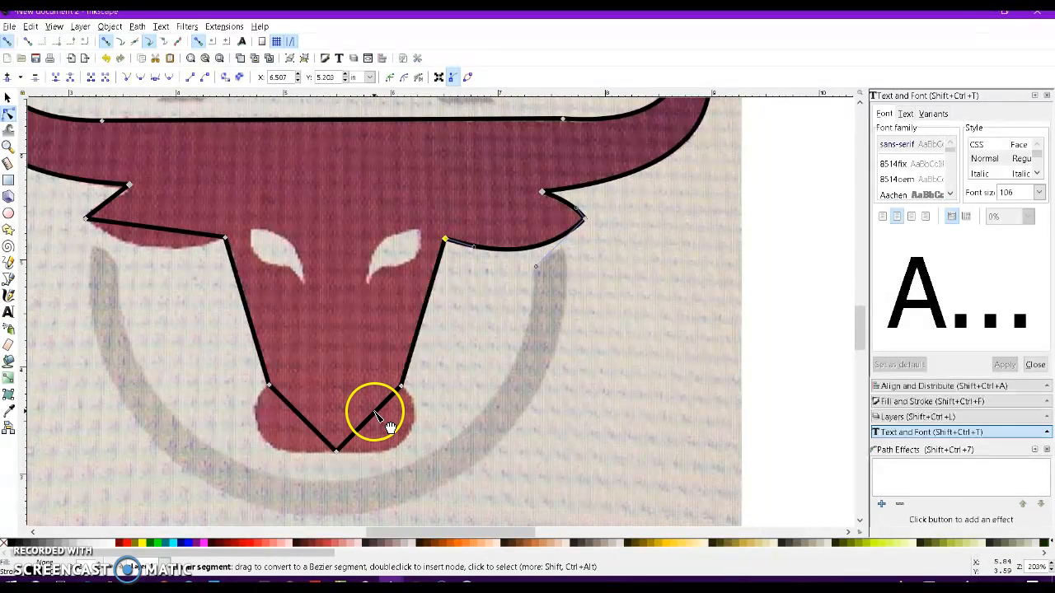
pyautogui.moveTo(377, 415); pyautogui.dragTo(404, 429)
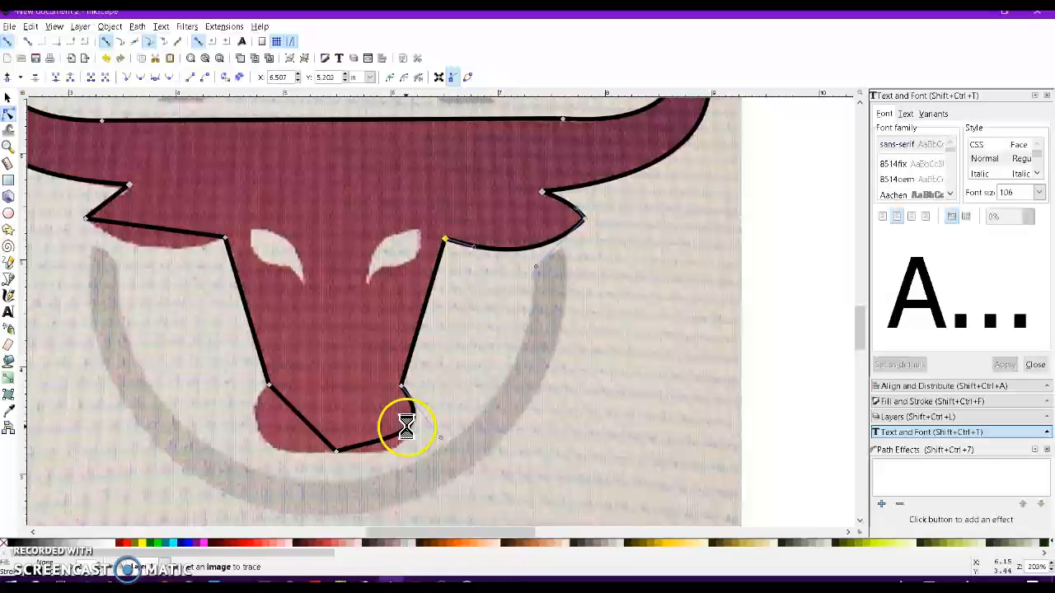
pyautogui.click(336, 452)
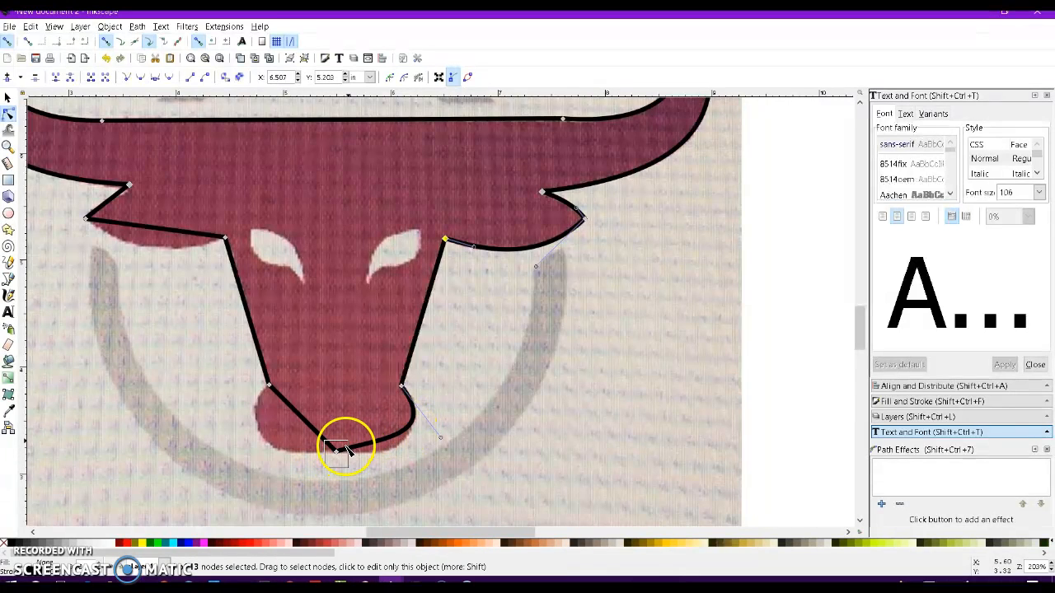
pyautogui.moveTo(379, 441); pyautogui.dragTo(383, 462)
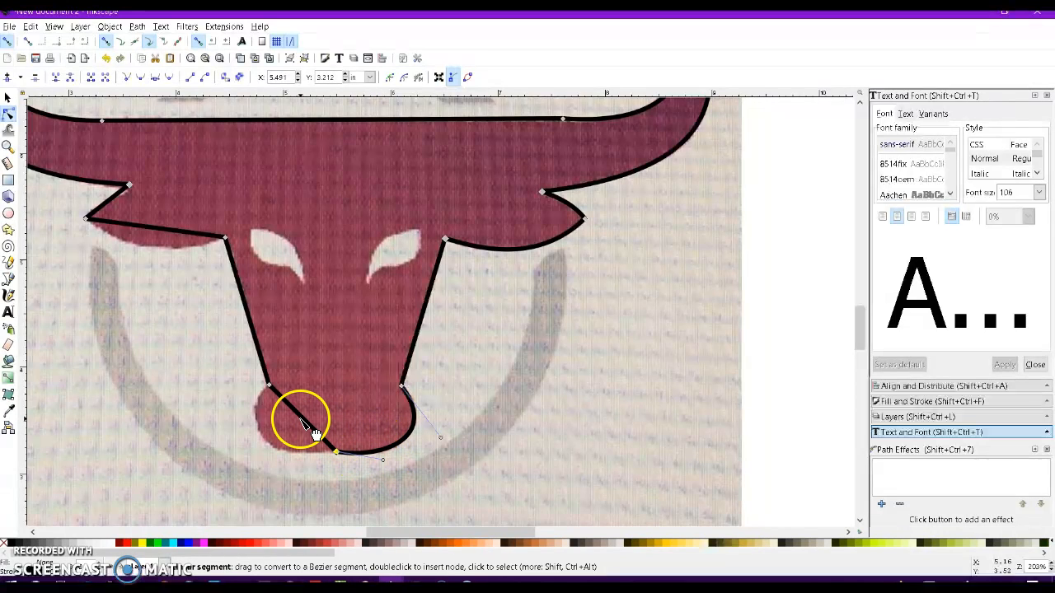
pyautogui.moveTo(302, 424); pyautogui.dragTo(283, 458)
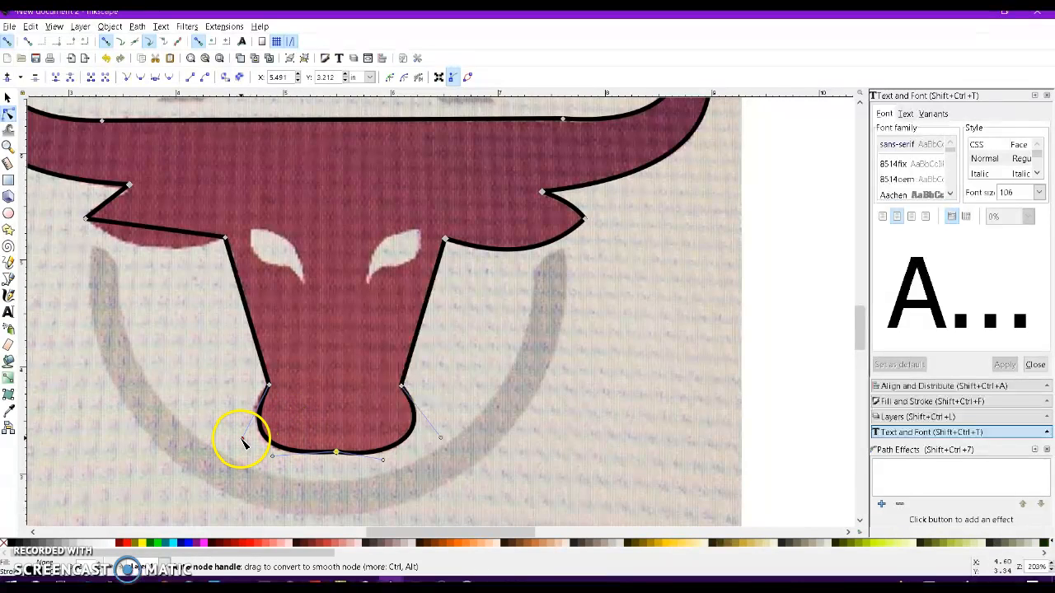
pyautogui.moveTo(243, 437); pyautogui.dragTo(236, 431)
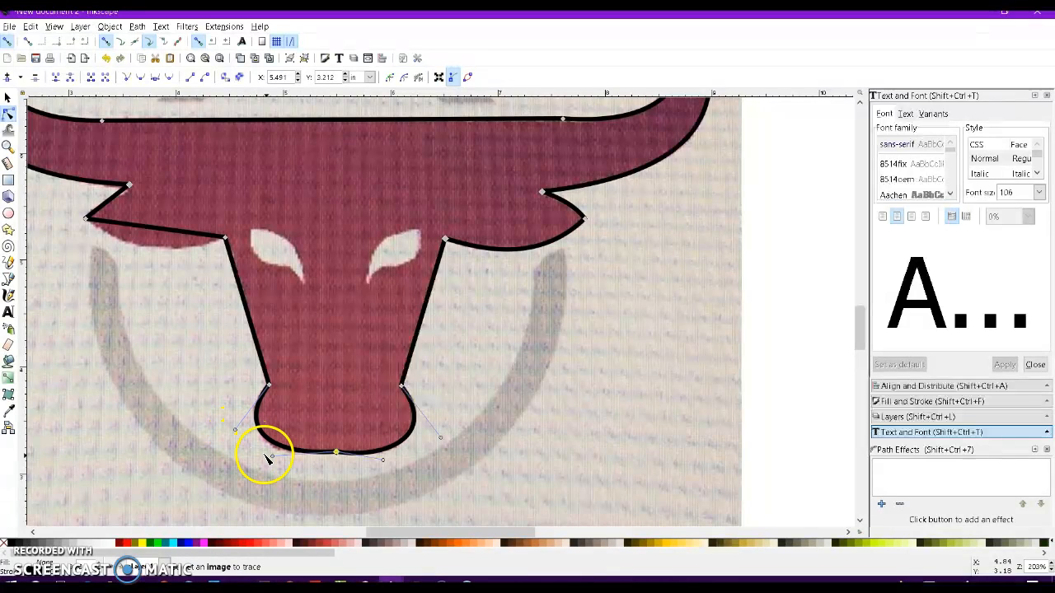
# Make the snout's bottom node smooth and adjust its handles to round off the muzzle.
pyautogui.click(336, 455)
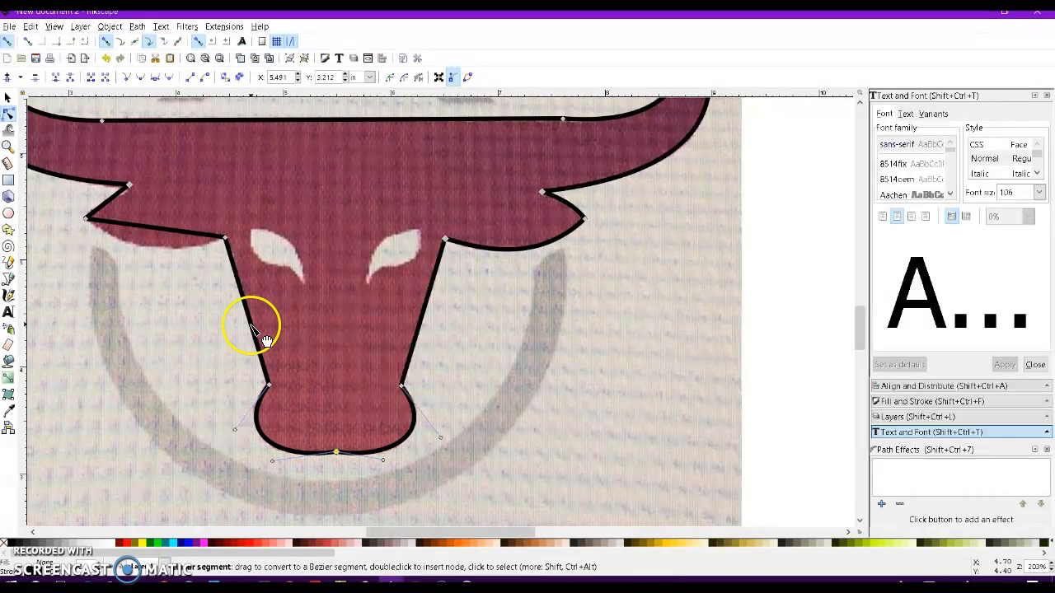
pyautogui.click(139, 77)
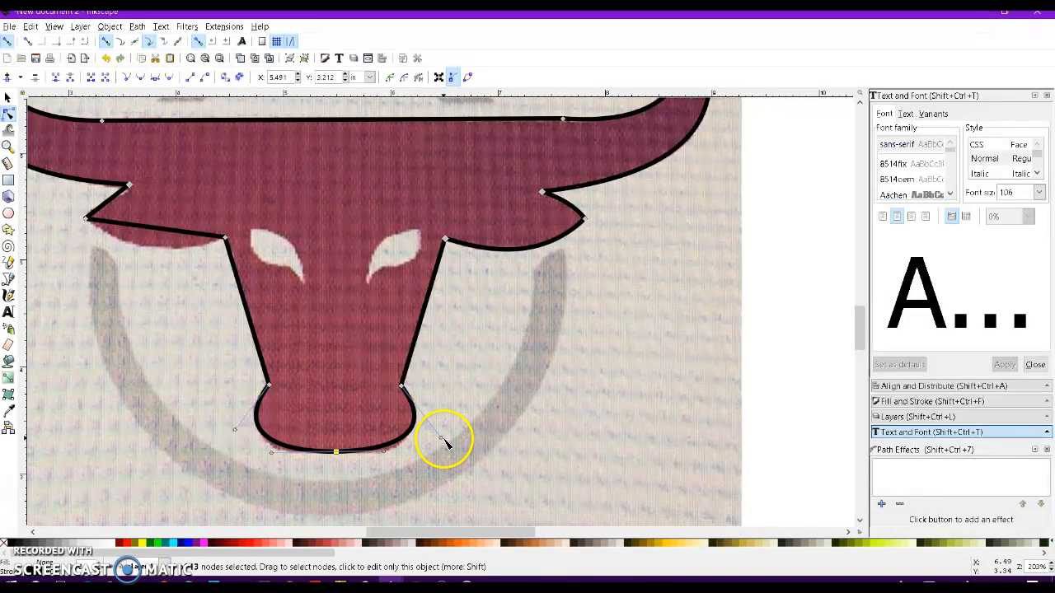
pyautogui.moveTo(443, 445); pyautogui.dragTo(443, 450)
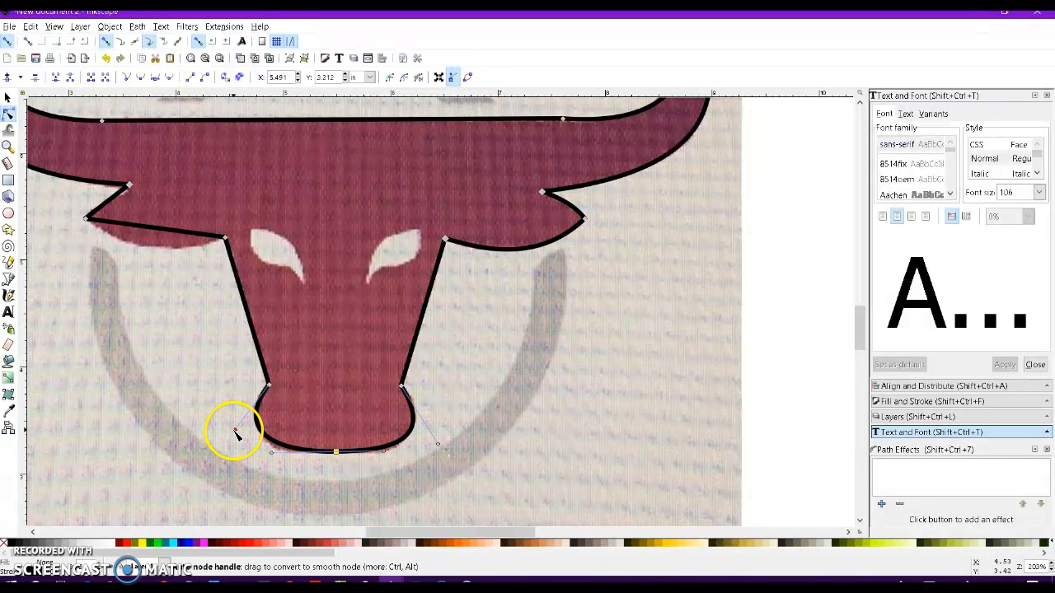
pyautogui.moveTo(235, 431); pyautogui.dragTo(236, 436)
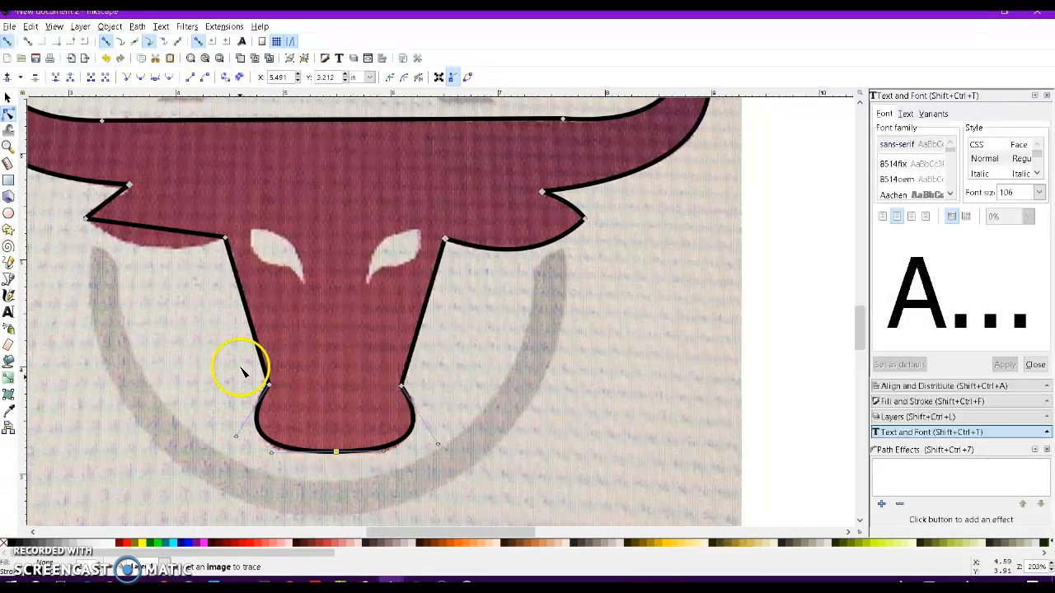
# Curve the left ear's lower segment and reshape it to follow the ear in the photo.
pyautogui.moveTo(152, 231); pyautogui.dragTo(157, 261)
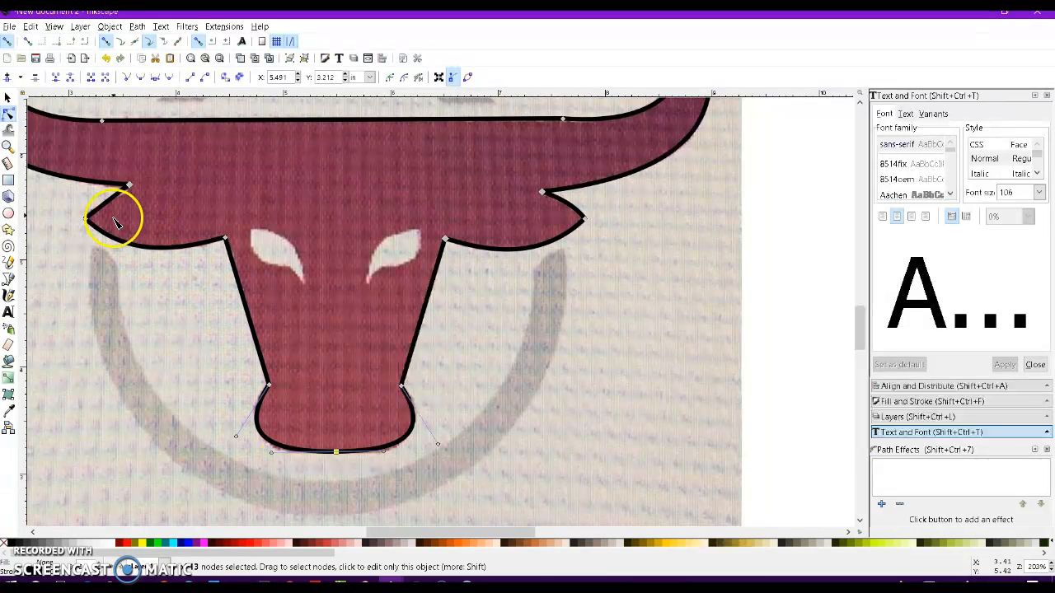
pyautogui.moveTo(118, 218); pyautogui.dragTo(133, 189)
pyautogui.moveTo(124, 216); pyautogui.dragTo(92, 212)
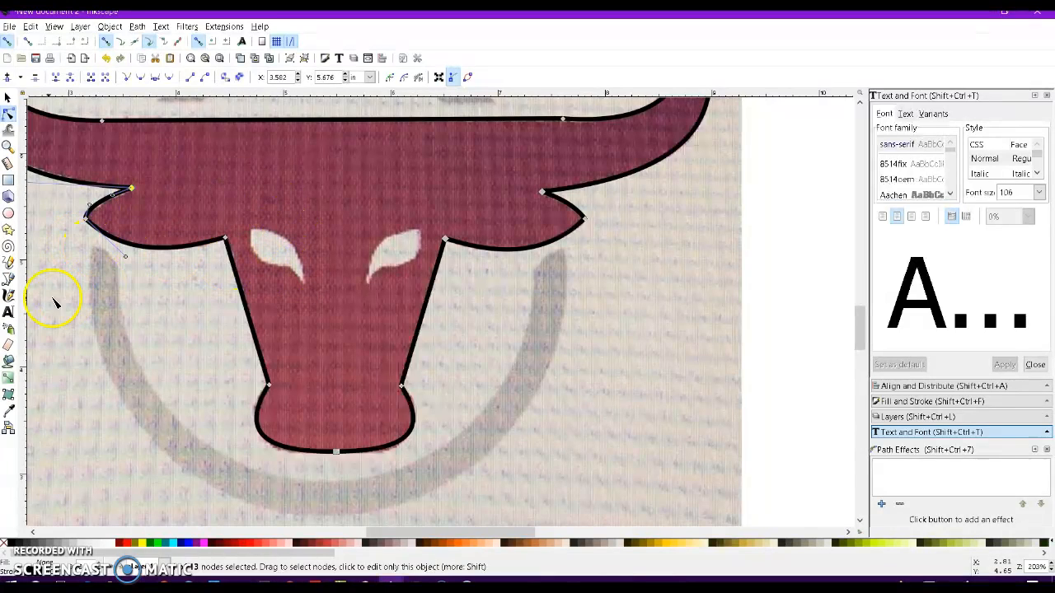
# Draw a closed two-node path across the left eye with the Pen tool.
pyautogui.click(8, 279)
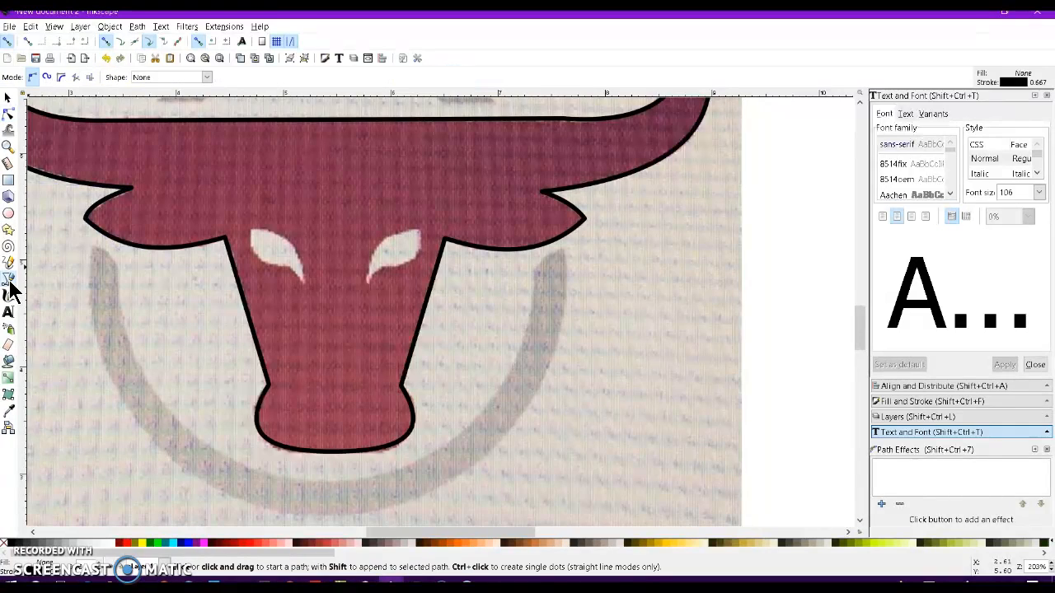
pyautogui.click(249, 229)
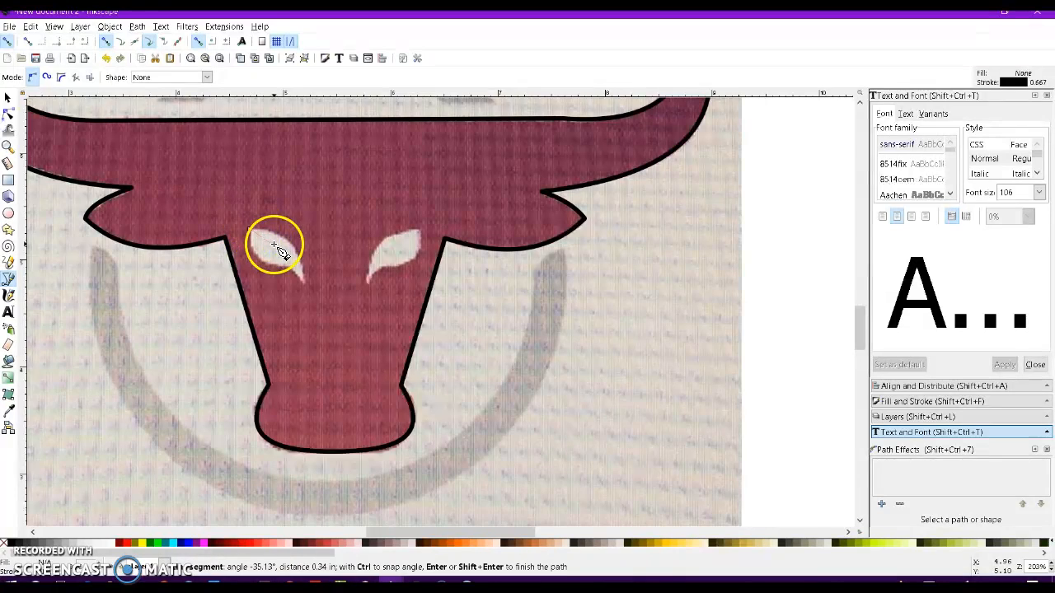
pyautogui.click(301, 281)
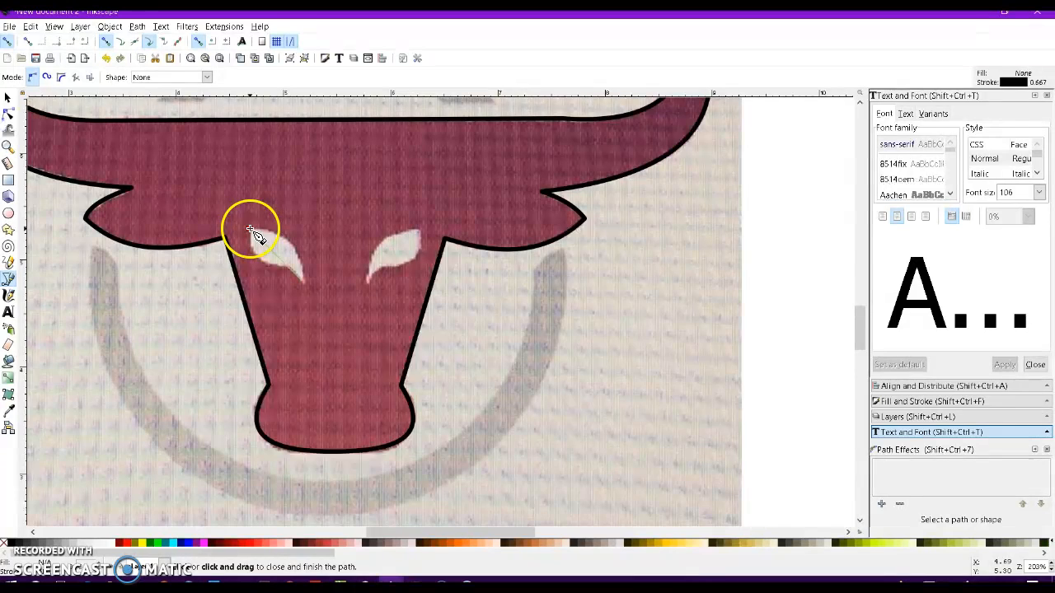
pyautogui.click(250, 229)
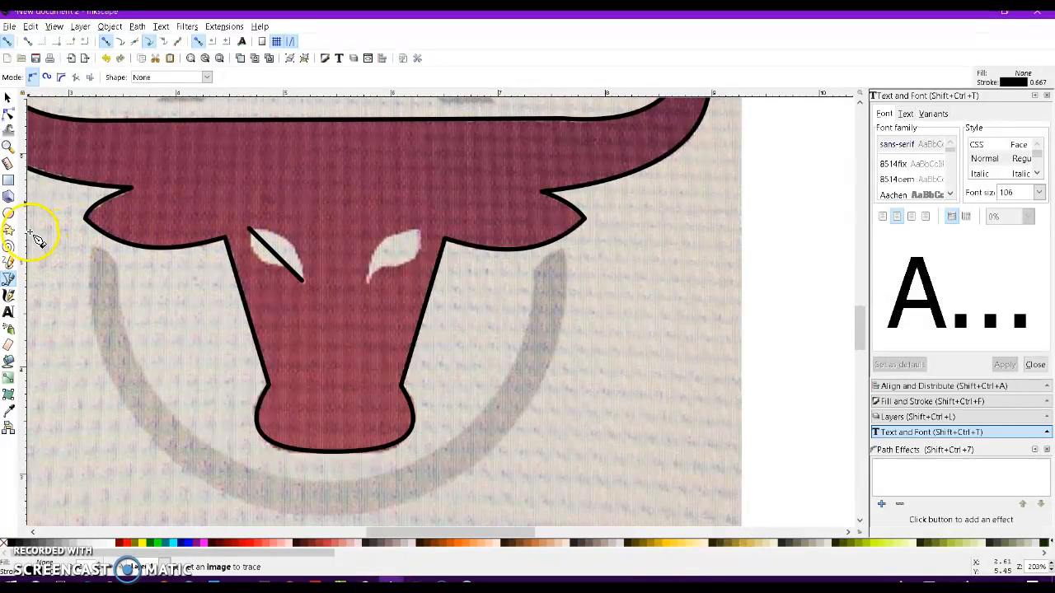
# Curve both segments of the eye path and adjust a handle to match the left eye's almond shape.
pyautogui.click(7, 115)
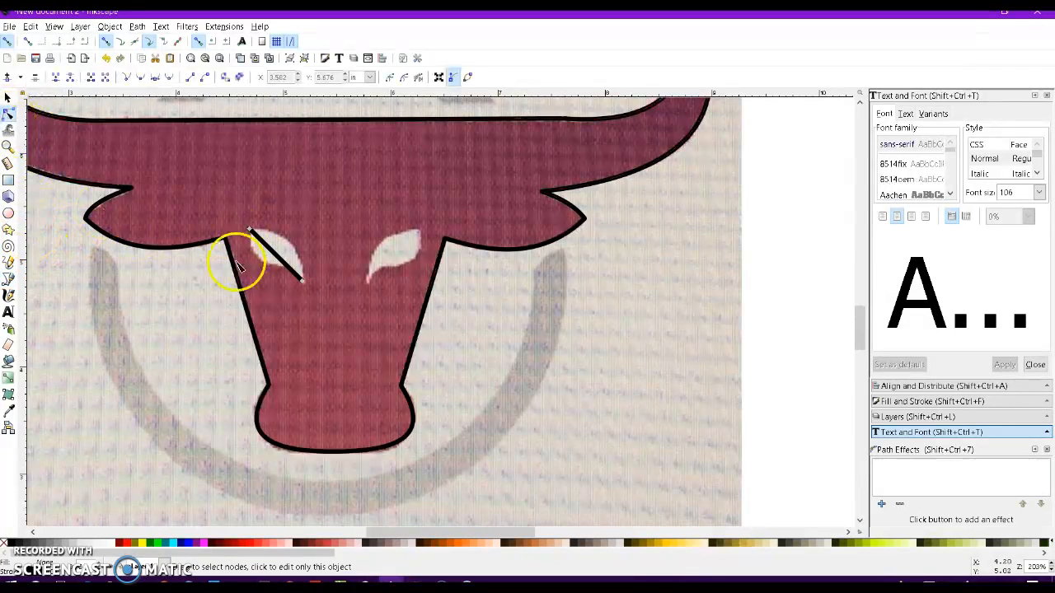
pyautogui.moveTo(286, 262); pyautogui.dragTo(255, 247)
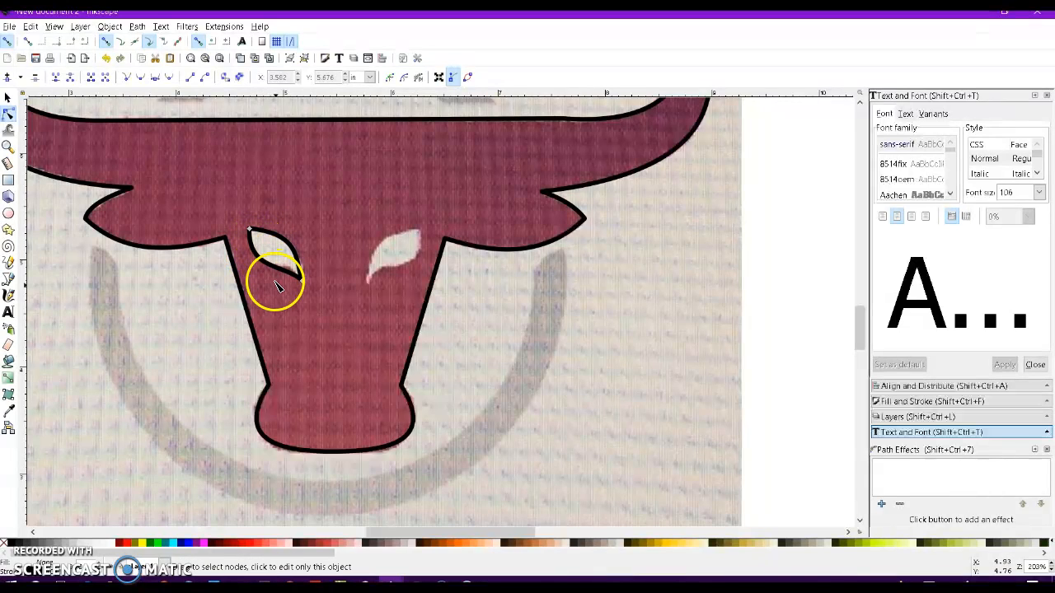
pyautogui.moveTo(325, 276); pyautogui.dragTo(290, 263)
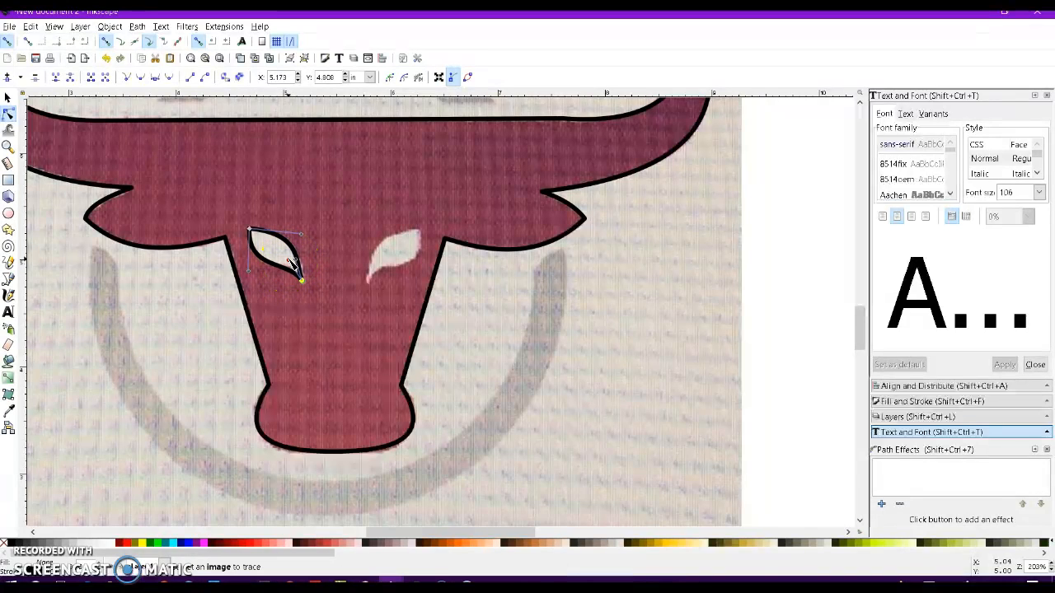
pyautogui.moveTo(252, 272); pyautogui.dragTo(287, 241)
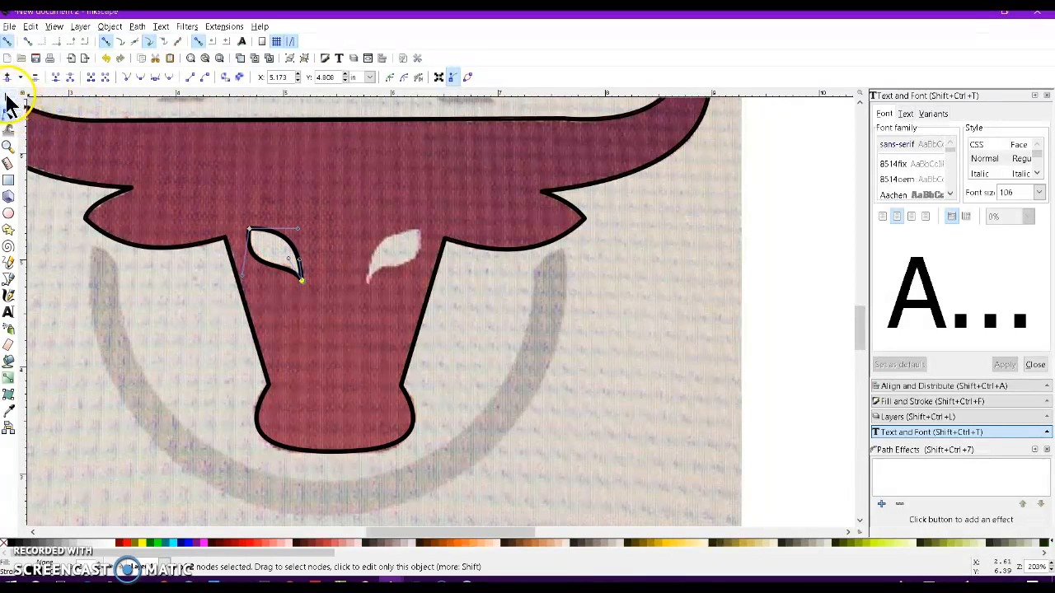
# Duplicate the left eye path and flip the copy horizontally.
pyautogui.click(8, 99)
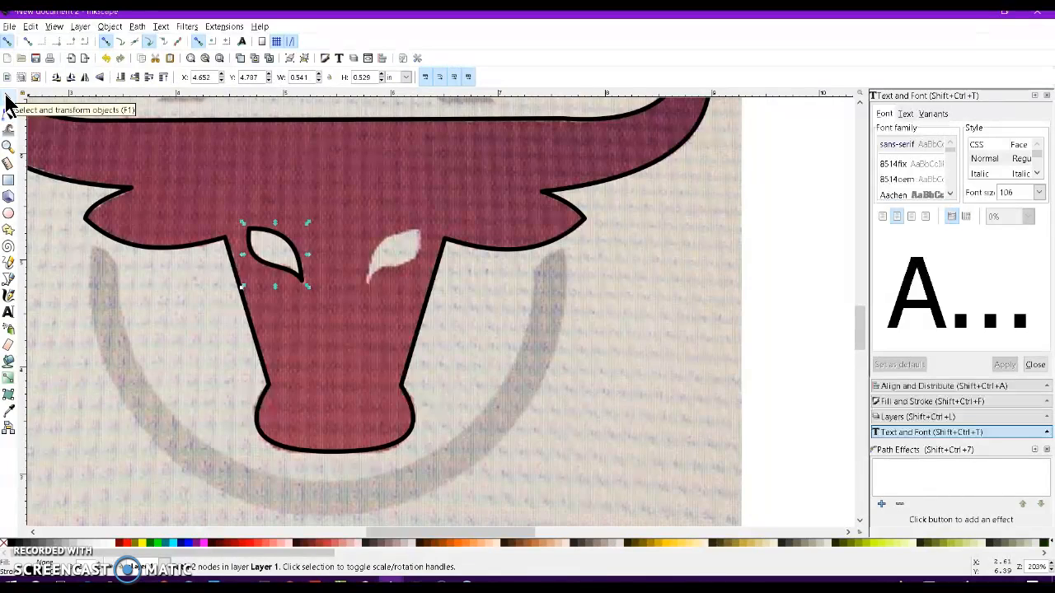
pyautogui.press('ctrl')
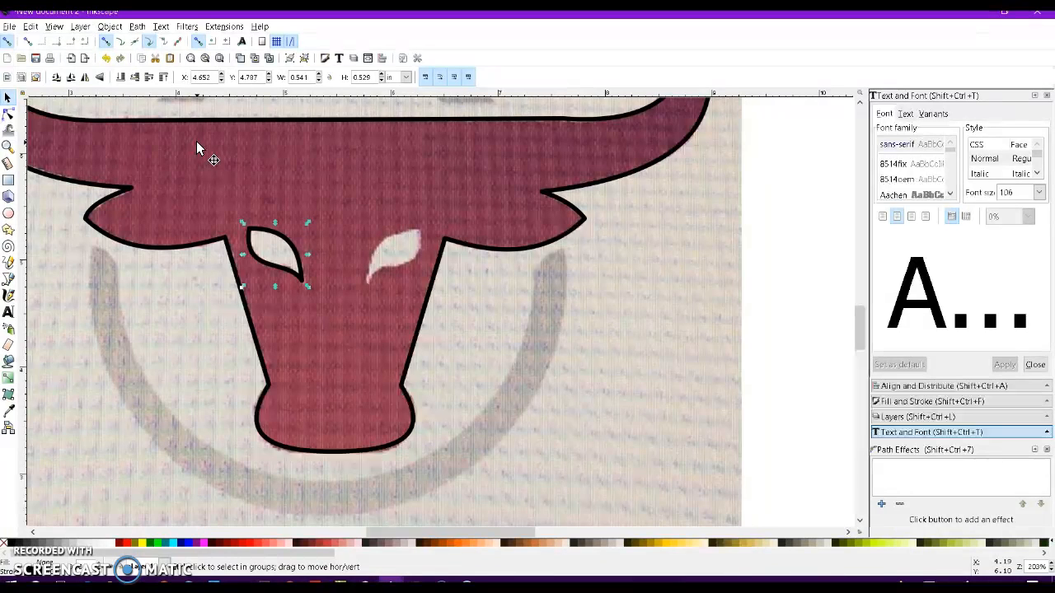
pyautogui.click(271, 245)
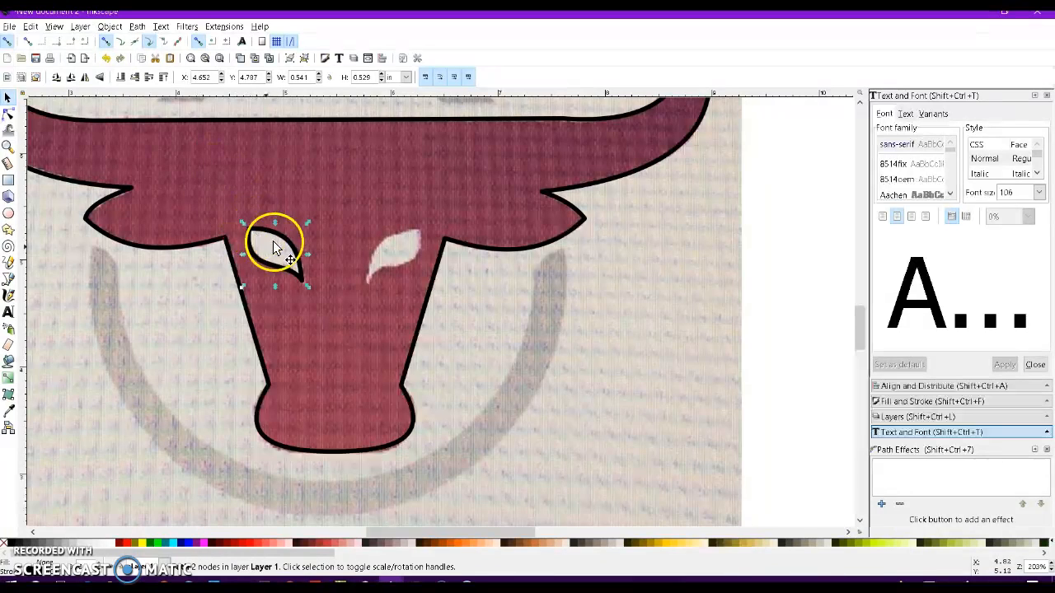
pyautogui.click(85, 78)
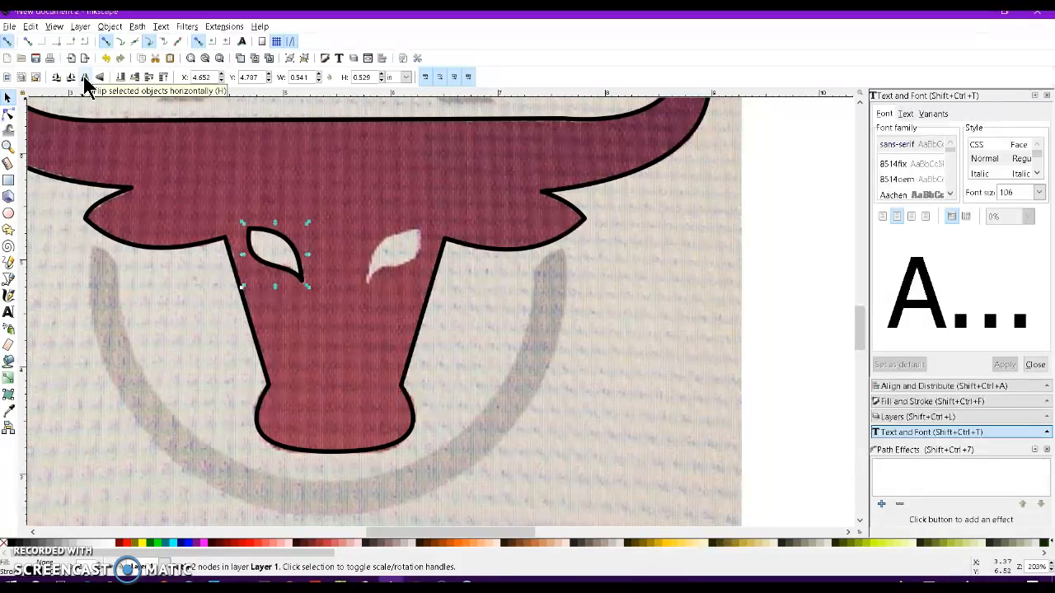
pyautogui.click(83, 76)
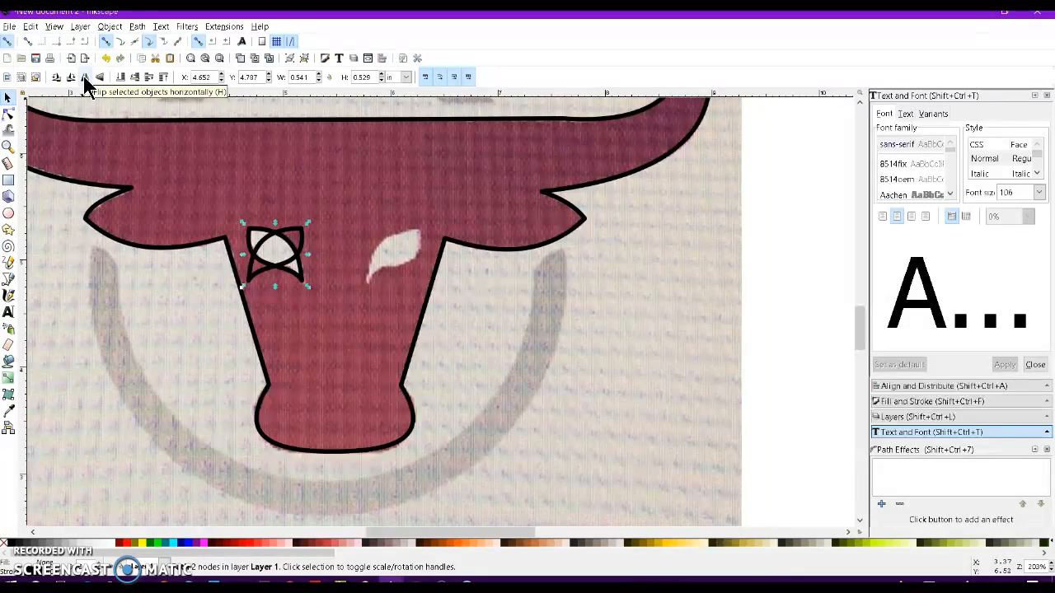
# Nudge the flipped eye copy rightward until it sits over the right eye.
pyautogui.press('Right')
pyautogui.press('Right')
pyautogui.press('Right')
pyautogui.press('Right')
pyautogui.press('Right')
pyautogui.press('Right')
pyautogui.press('Right')
pyautogui.press('Right')
pyautogui.press('Right')
pyautogui.press('Right')
pyautogui.press('Right')
pyautogui.press('Right')
pyautogui.press('Right')
pyautogui.press('Right')
pyautogui.press('Right')
pyautogui.press('Right')
pyautogui.press('Right')
pyautogui.press('Right')
pyautogui.press('Right')
pyautogui.press('Right')
pyautogui.press('Right')
pyautogui.press('Right')
pyautogui.press('Right')
pyautogui.press('Right')
pyautogui.press('Right')
pyautogui.press('Right')
pyautogui.press('Right')
pyautogui.press('Right')
pyautogui.press('Right')
pyautogui.press('Right')
pyautogui.press('Right')
pyautogui.press('Right')
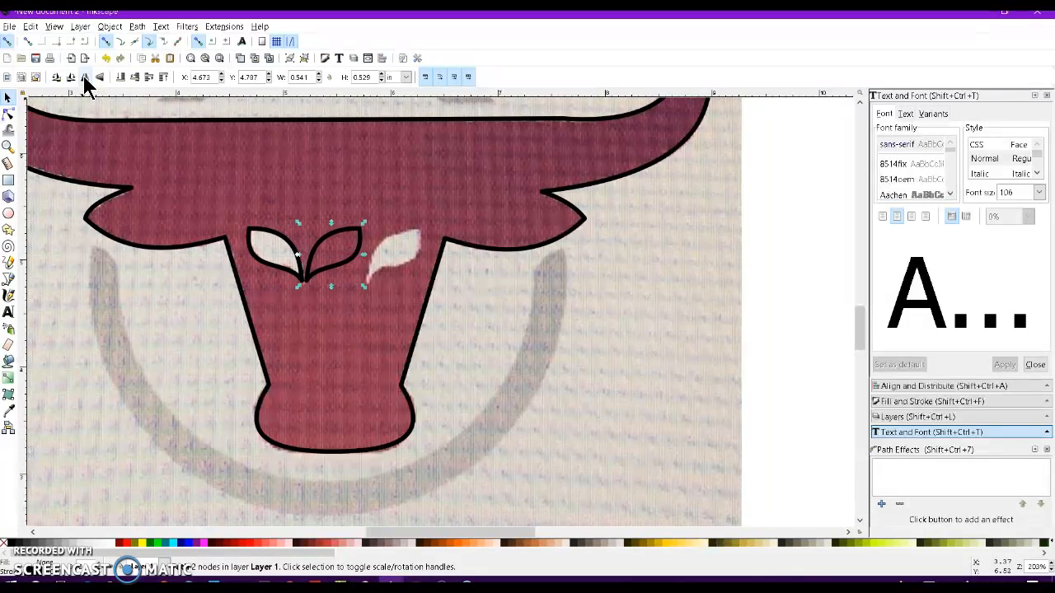
pyautogui.press('Right')
pyautogui.press('Right')
pyautogui.press('Right')
pyautogui.press('Right')
pyautogui.press('Right')
pyautogui.press('Right')
pyautogui.press('Right')
pyautogui.press('Right')
pyautogui.press('Right')
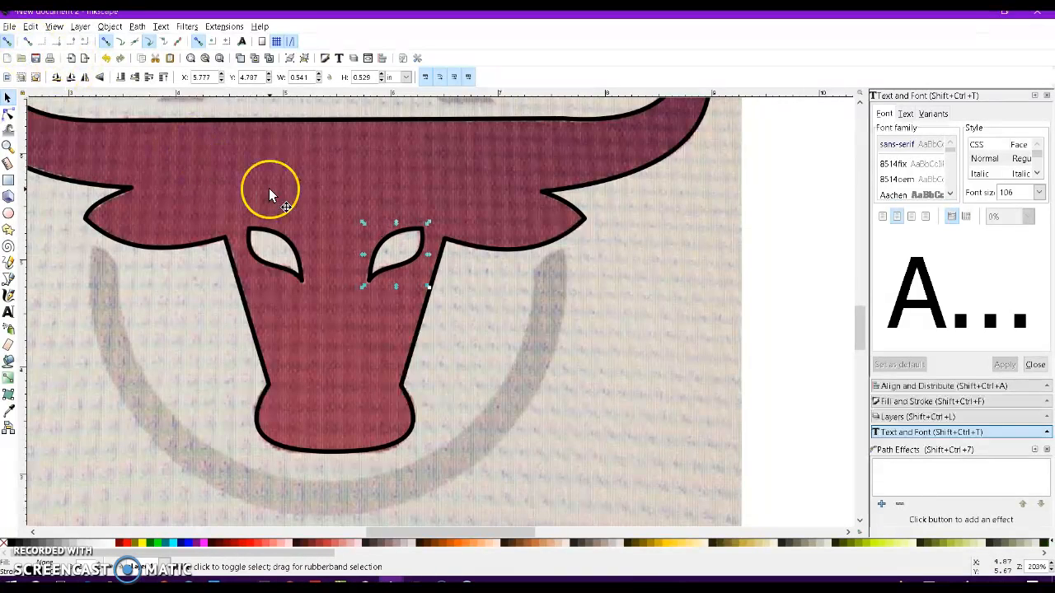
# Try combining all the paths and filling them dark red #800000, then undo the change.
pyautogui.keyDown('ctrl'); pyautogui.scroll(-2, 269, 188); pyautogui.keyUp('ctrl')
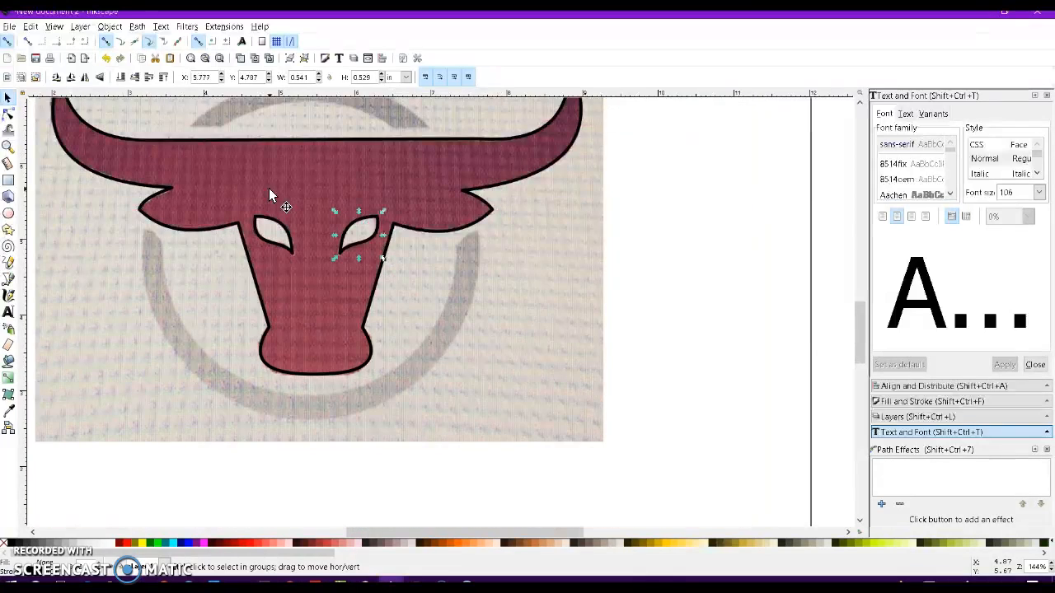
pyautogui.scroll(1, 272, 198)
pyautogui.scroll(1, 272, 198)
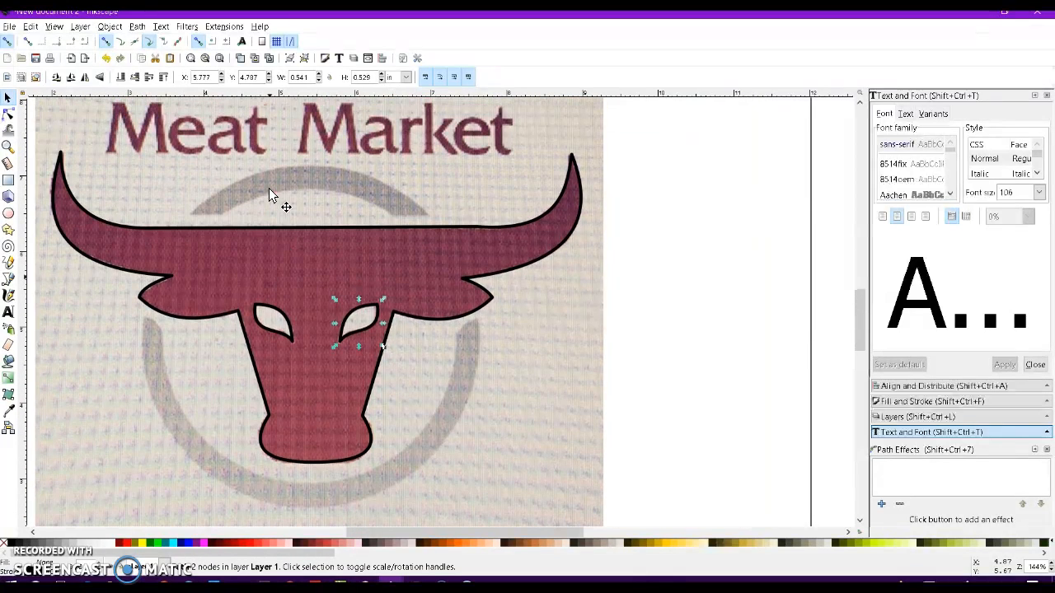
pyautogui.hscroll(-1, 270, 194)
pyautogui.click(435, 334)
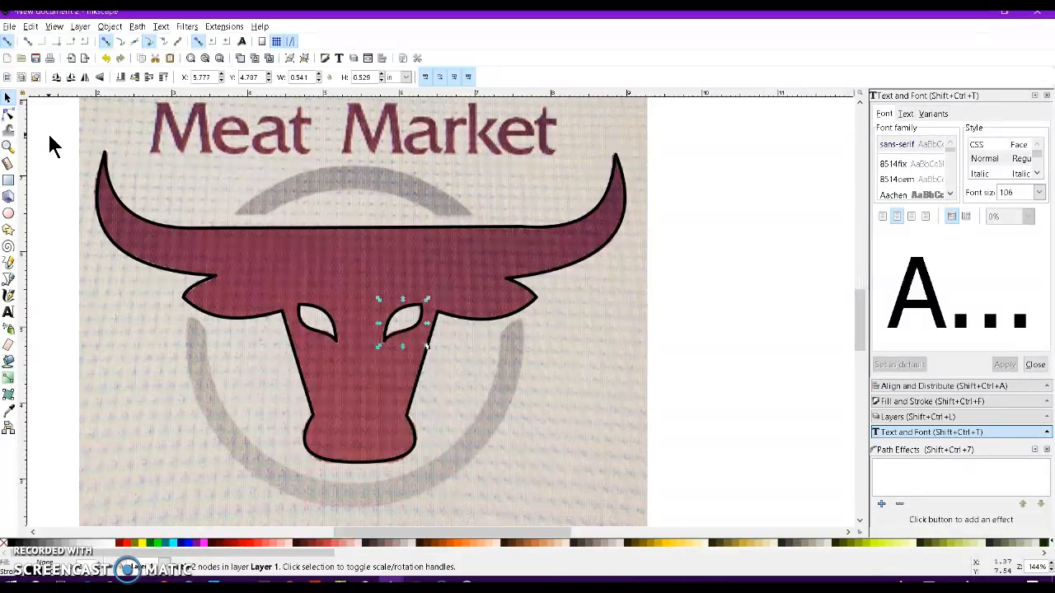
pyautogui.press('s')
pyautogui.moveTo(48, 134); pyautogui.dragTo(675, 477)
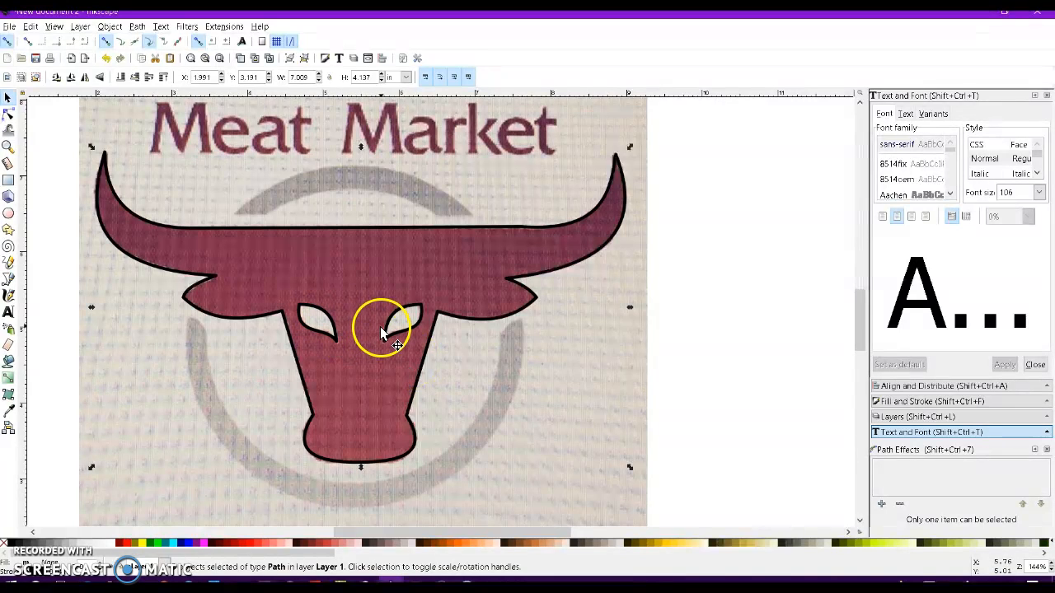
pyautogui.click(139, 27)
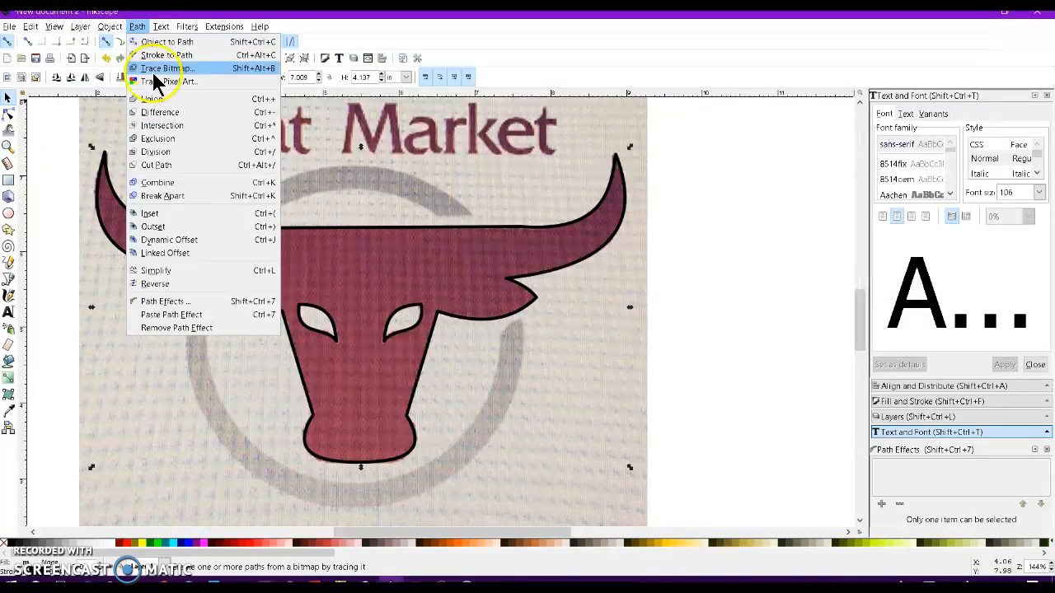
pyautogui.click(176, 188)
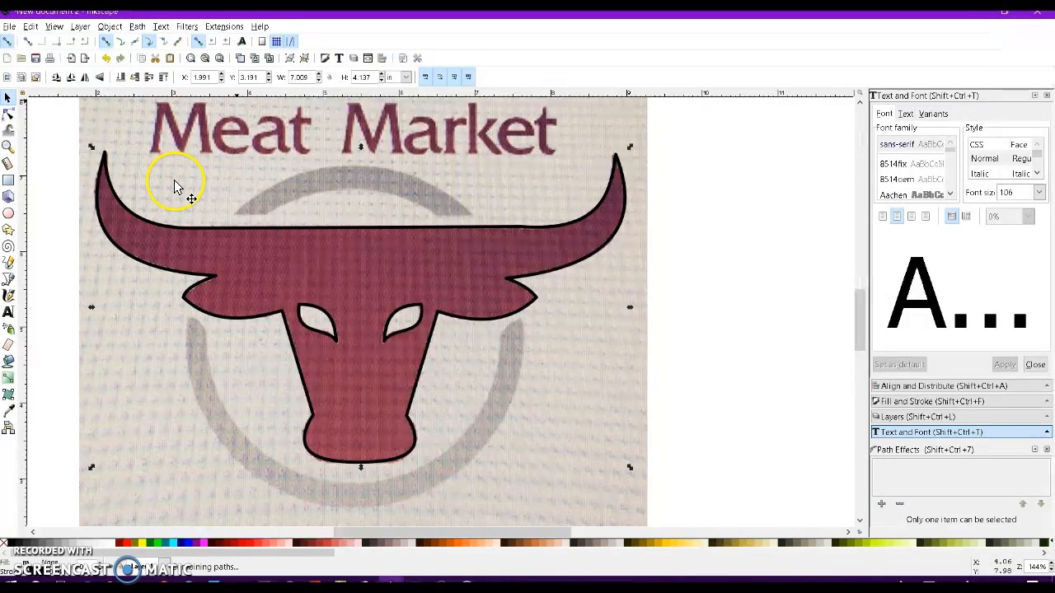
pyautogui.click(226, 543)
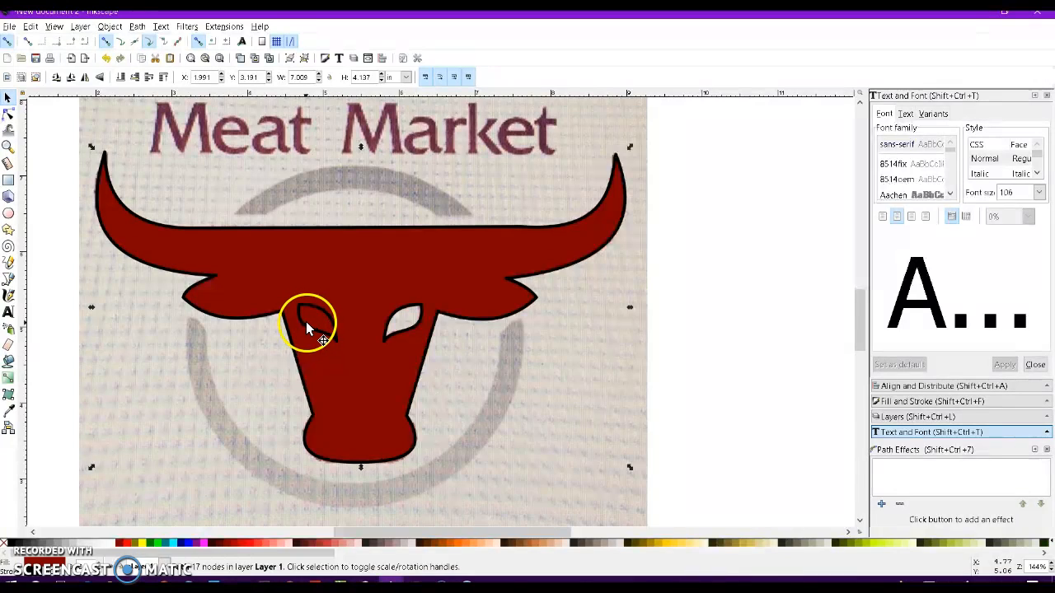
pyautogui.hotkey('ctrl', 'z')
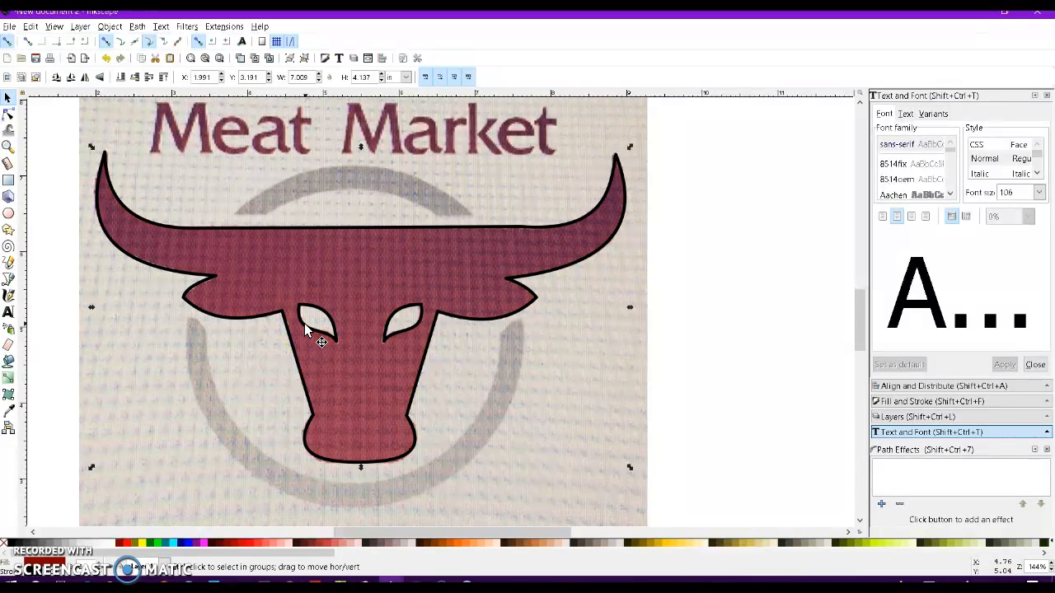
# Select both eye paths and union them into a single path.
pyautogui.click(249, 377)
pyautogui.click(308, 333)
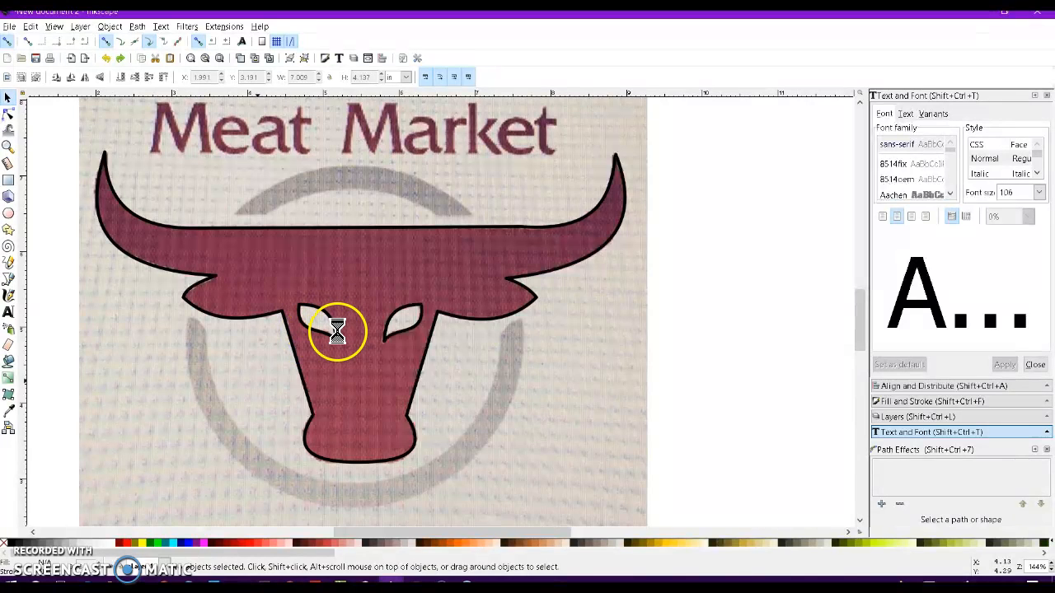
pyautogui.click(227, 238)
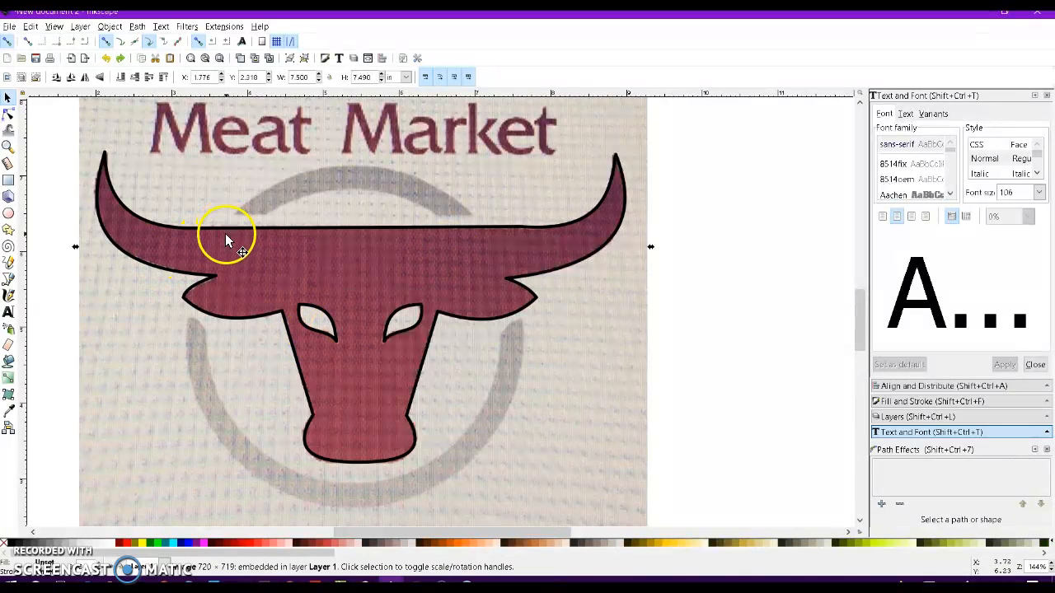
pyautogui.click(297, 321)
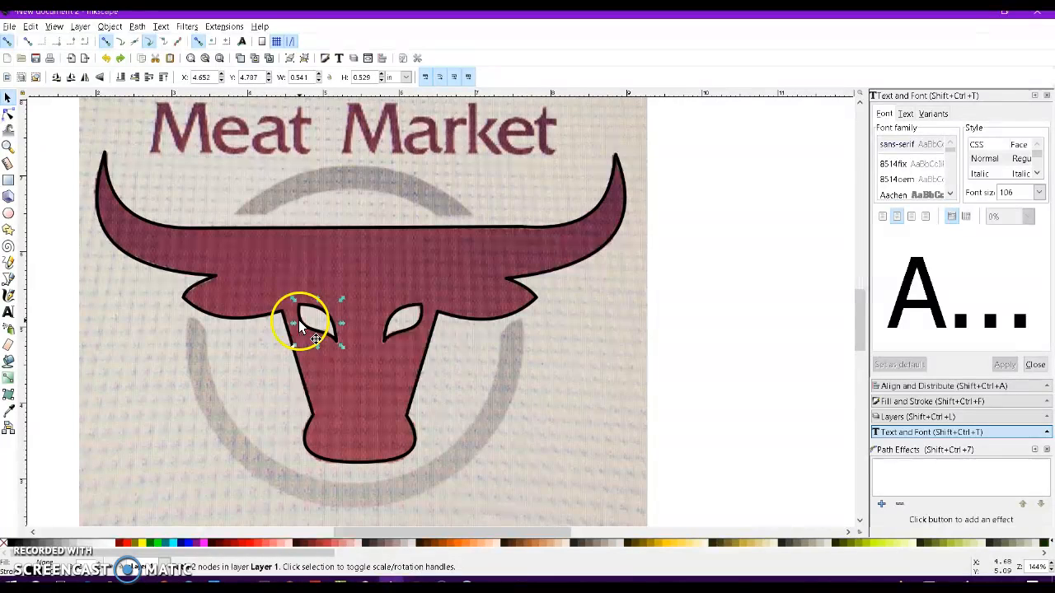
pyautogui.keyDown('shift'); pyautogui.click(389, 324); pyautogui.keyUp('shift')
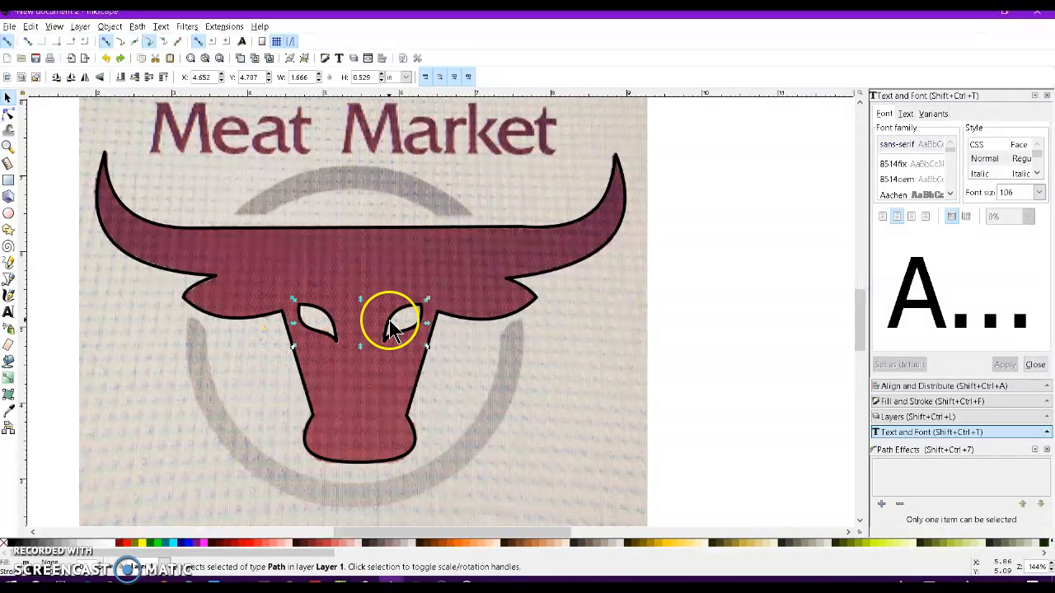
pyautogui.click(136, 27)
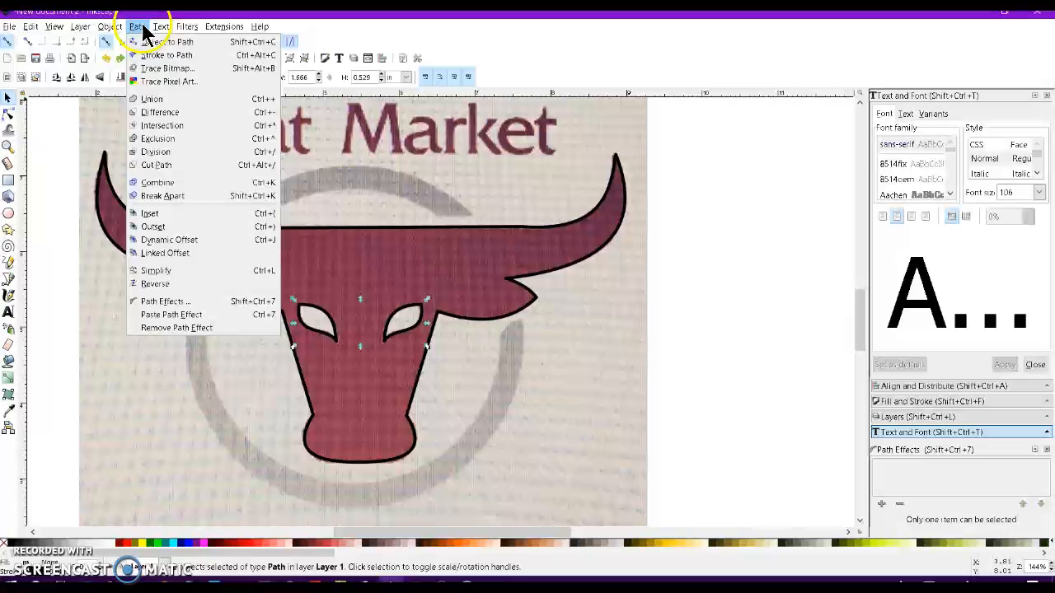
pyautogui.click(155, 102)
pyautogui.keyDown('shift'); pyautogui.click(232, 317); pyautogui.keyUp('shift')
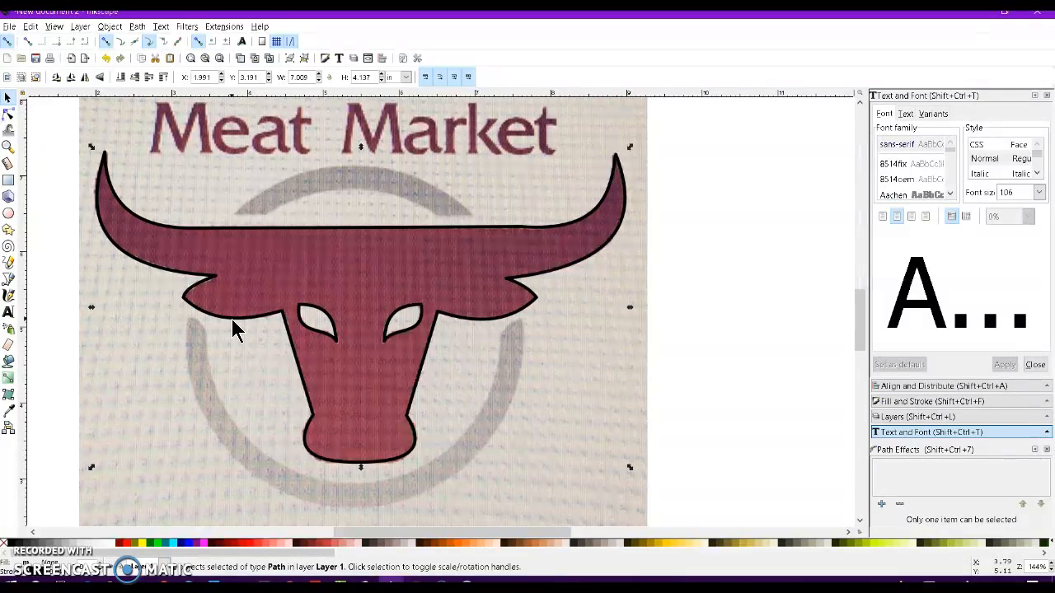
# Combine all the bull paths into one, fill it dark red and remove its outline stroke.
pyautogui.click(136, 27)
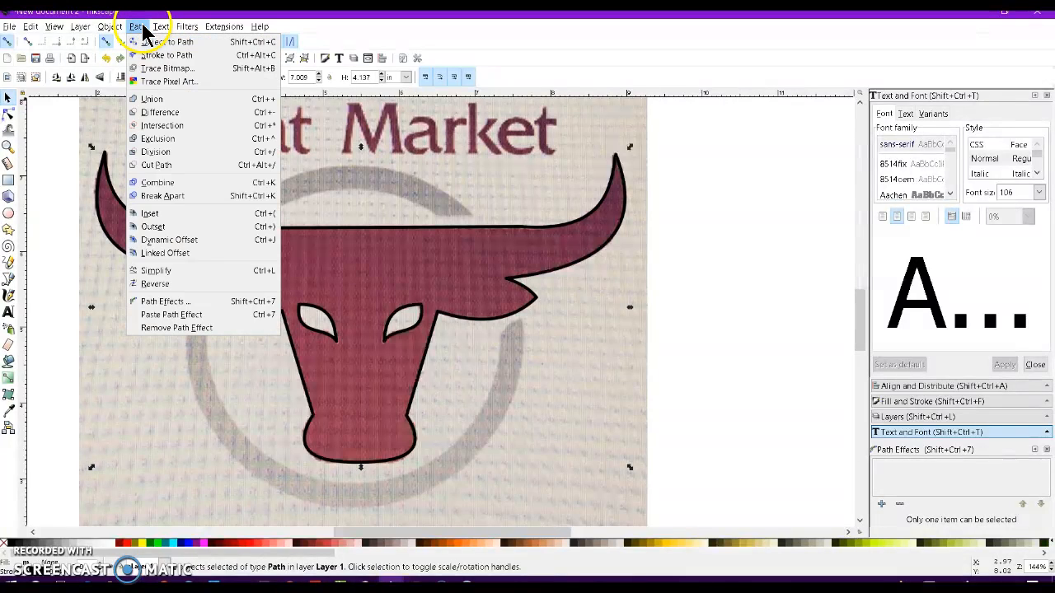
pyautogui.click(169, 185)
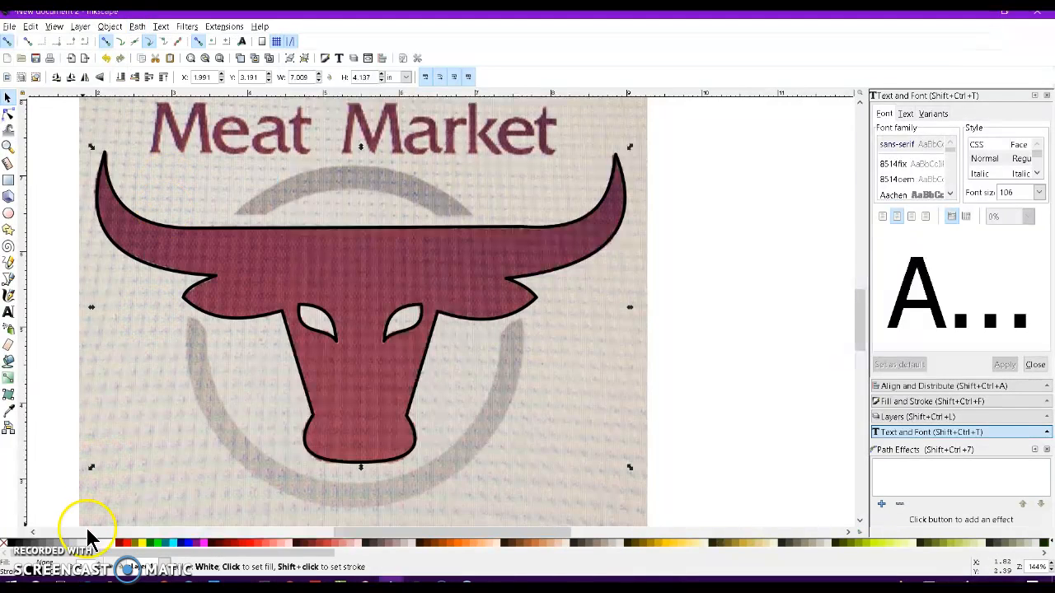
pyautogui.click(227, 542)
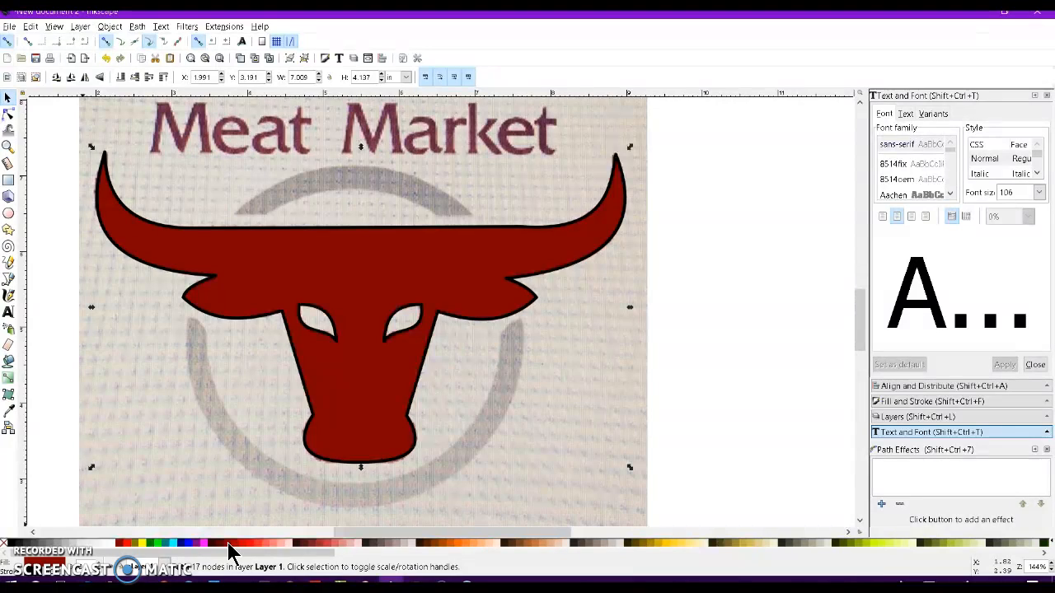
pyautogui.keyDown('shift'); pyautogui.click(4, 545); pyautogui.keyUp('shift')
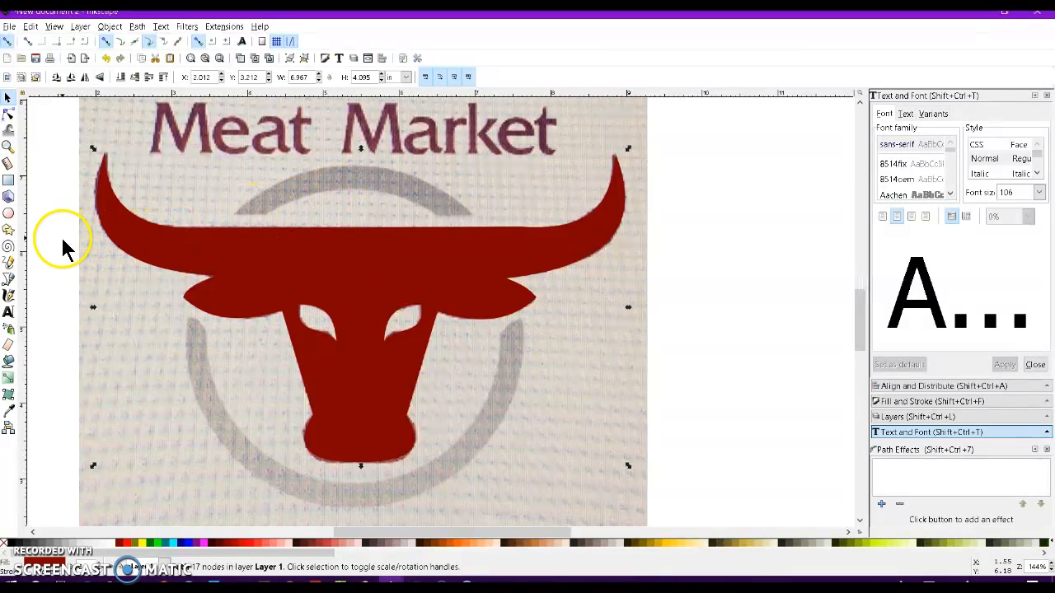
# Draw a circle about 4.3 in wide over the gray ring and remove its fill.
pyautogui.press('Escape')
pyautogui.scroll(3, 333, 196)
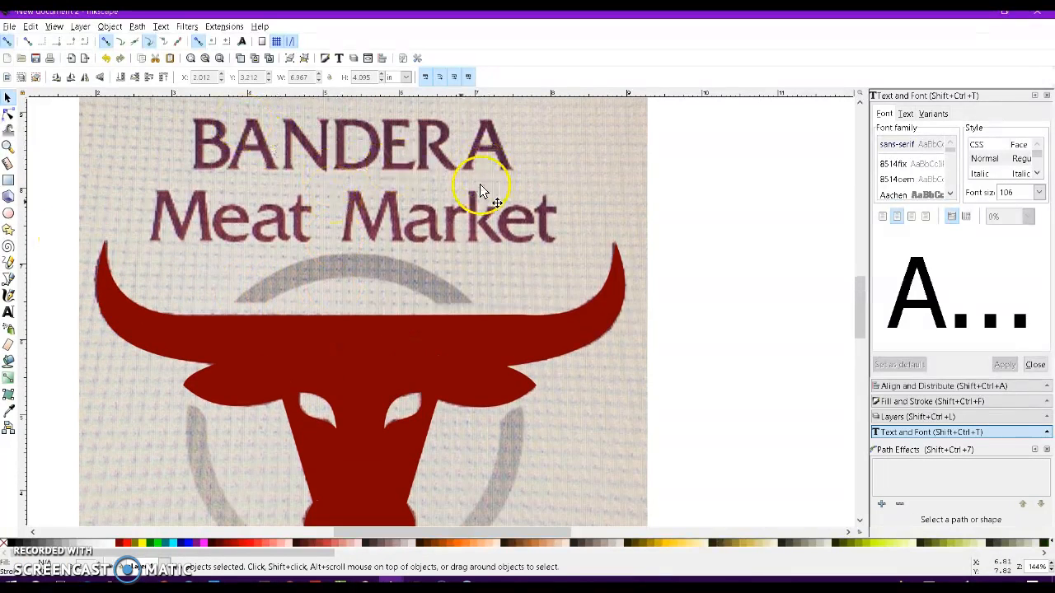
pyautogui.scroll(-2, 362, 259)
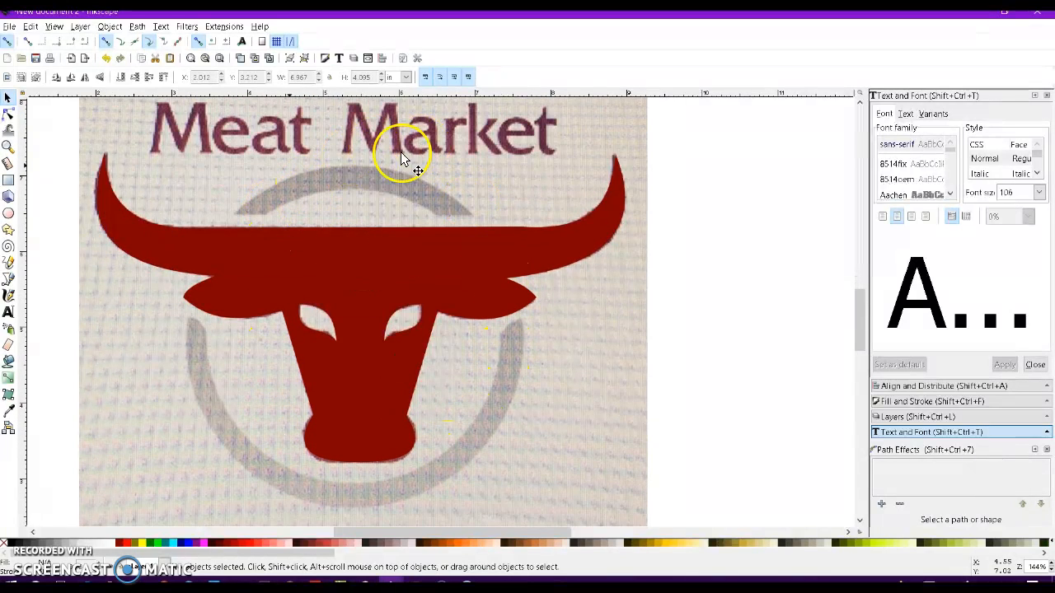
pyautogui.click(9, 213)
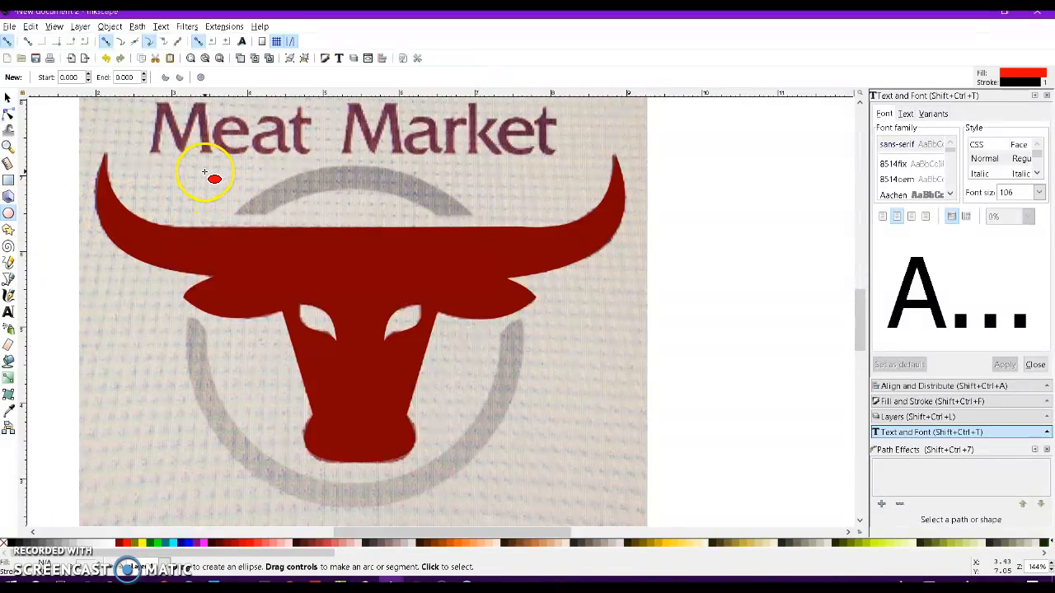
pyautogui.press('ctrl')
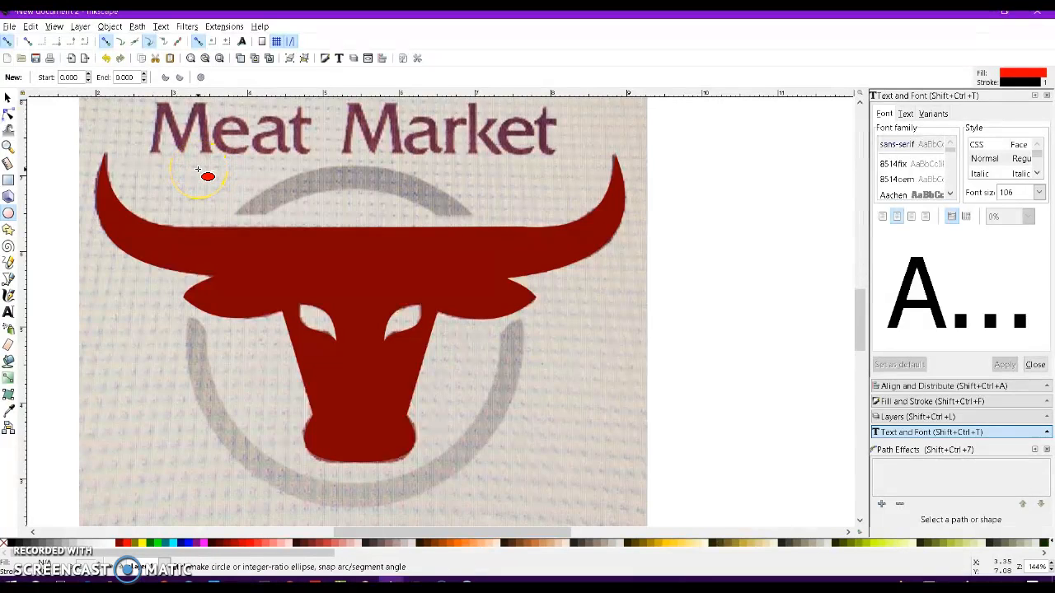
pyautogui.moveTo(198, 170)
pyautogui.mouseDown()
pyautogui.moveTo(410, 374)
pyautogui.moveTo(528, 560)
pyautogui.mouseUp()
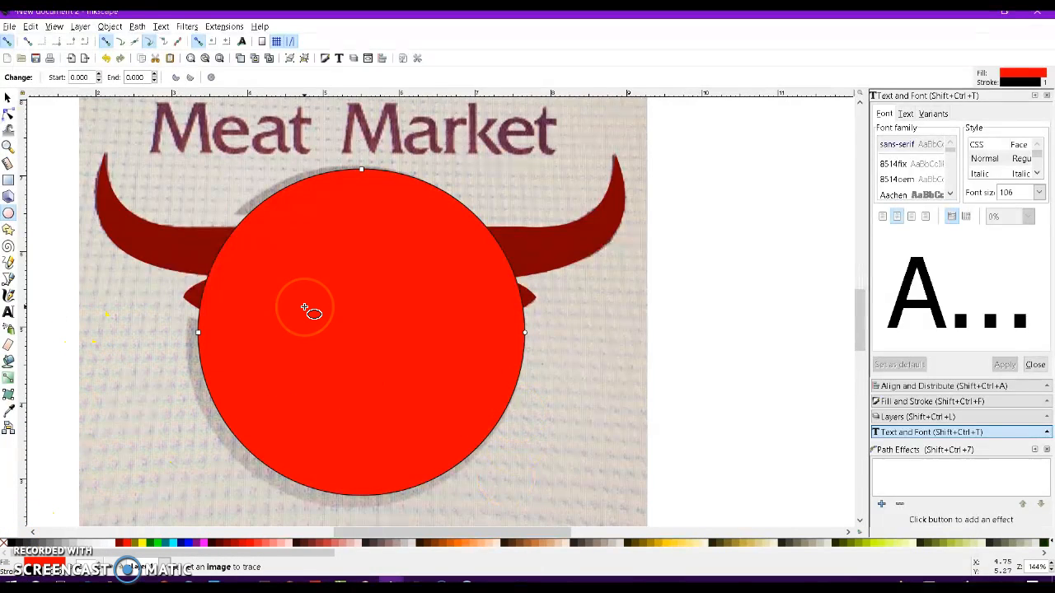
pyautogui.click(4, 548)
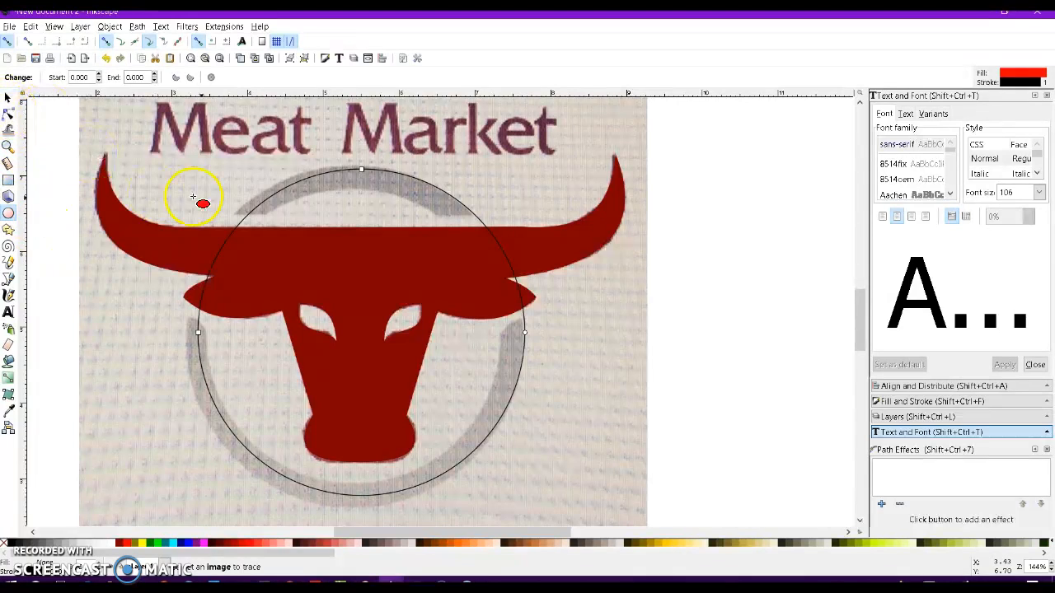
# Scale the circle to match the ring's outer edge, about 4.54 in wide.
pyautogui.click(9, 99)
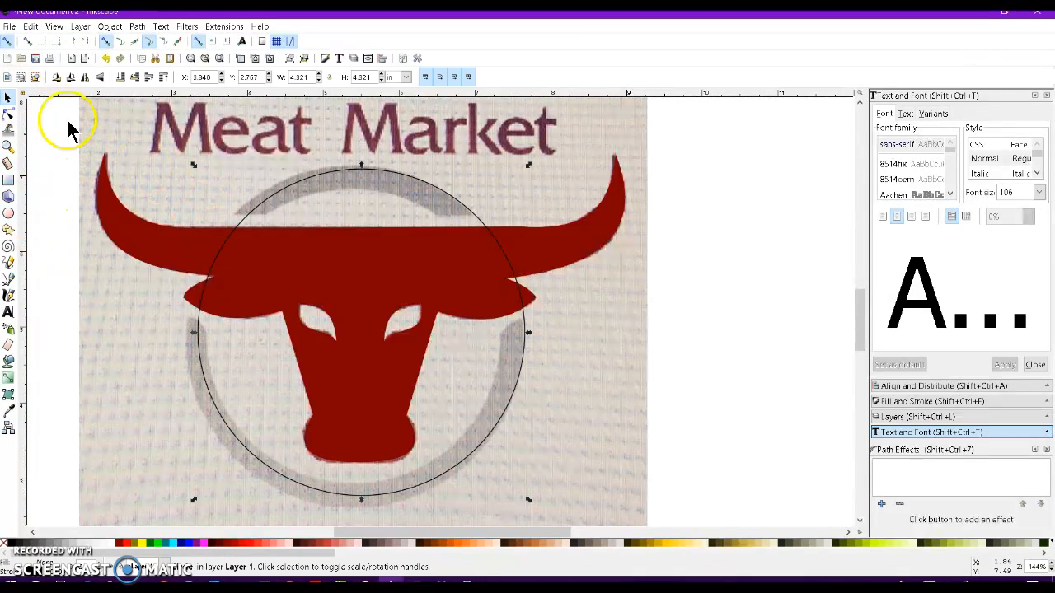
pyautogui.click(194, 166)
pyautogui.moveTo(192, 160); pyautogui.dragTo(183, 158)
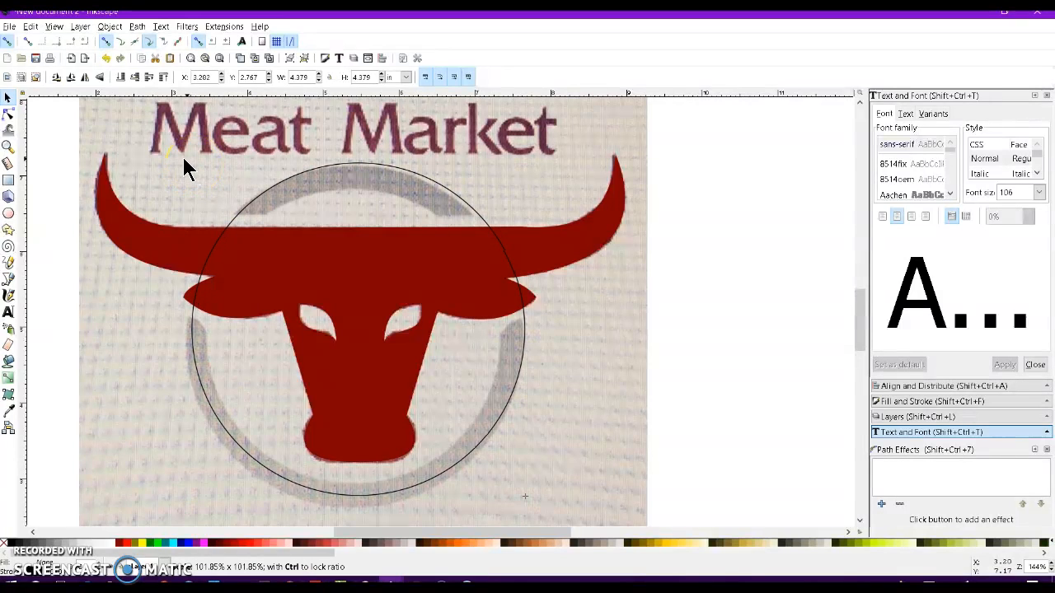
pyautogui.moveTo(188, 497); pyautogui.dragTo(178, 517)
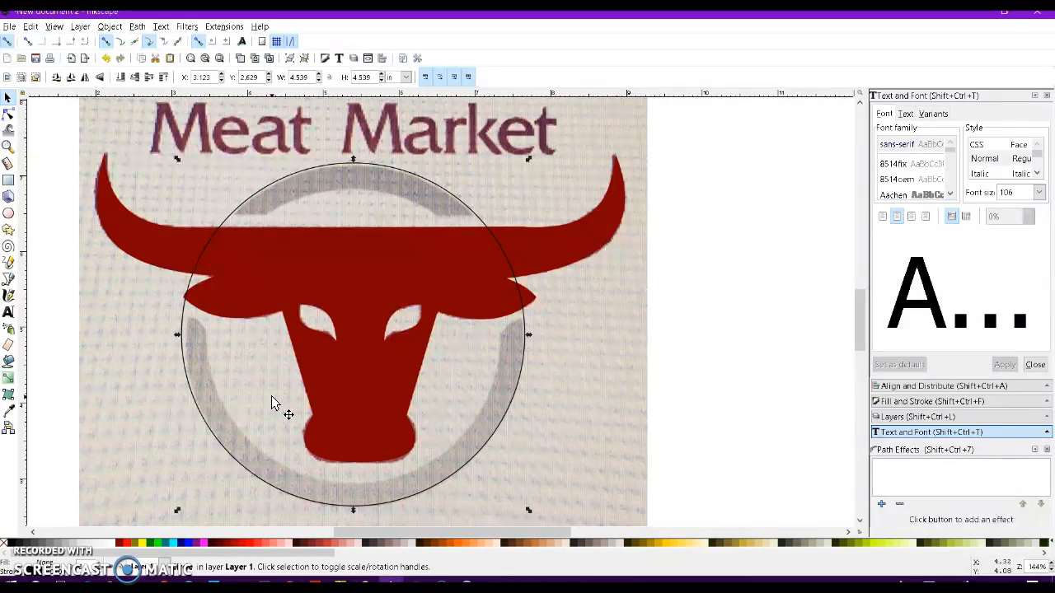
# Duplicate the circle and shrink the copy to the ring's inner edge, about 3.86 in wide.
pyautogui.press('ctrl')
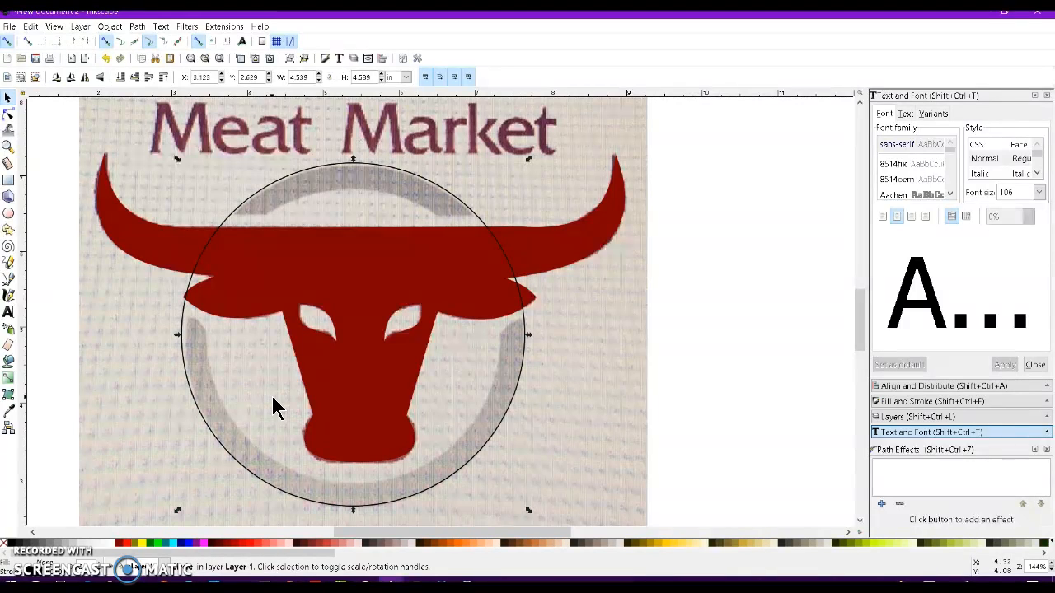
pyautogui.press('ctrl')
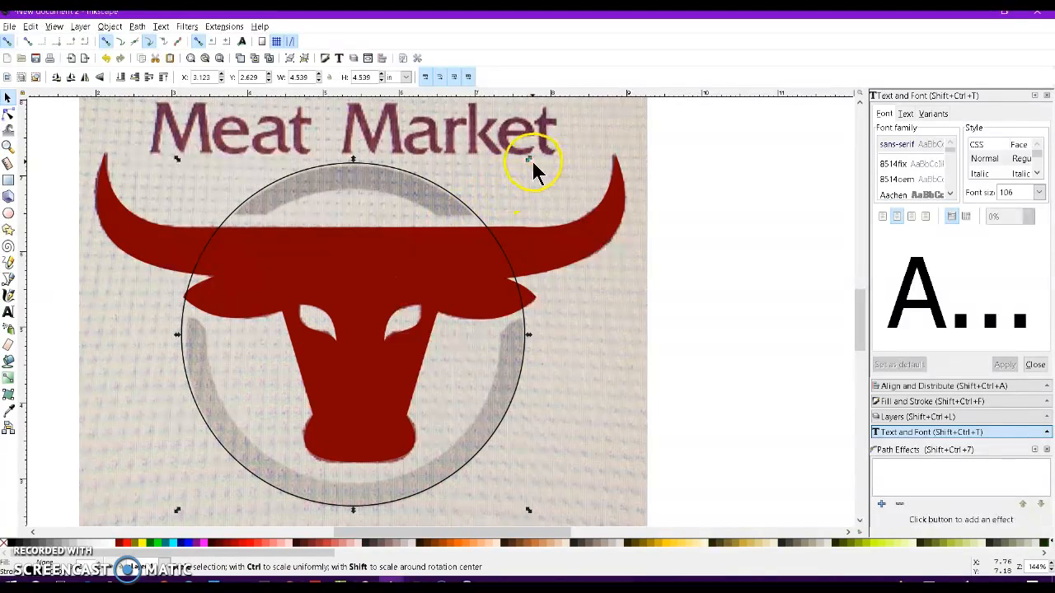
pyautogui.moveTo(529, 160); pyautogui.dragTo(512, 187)
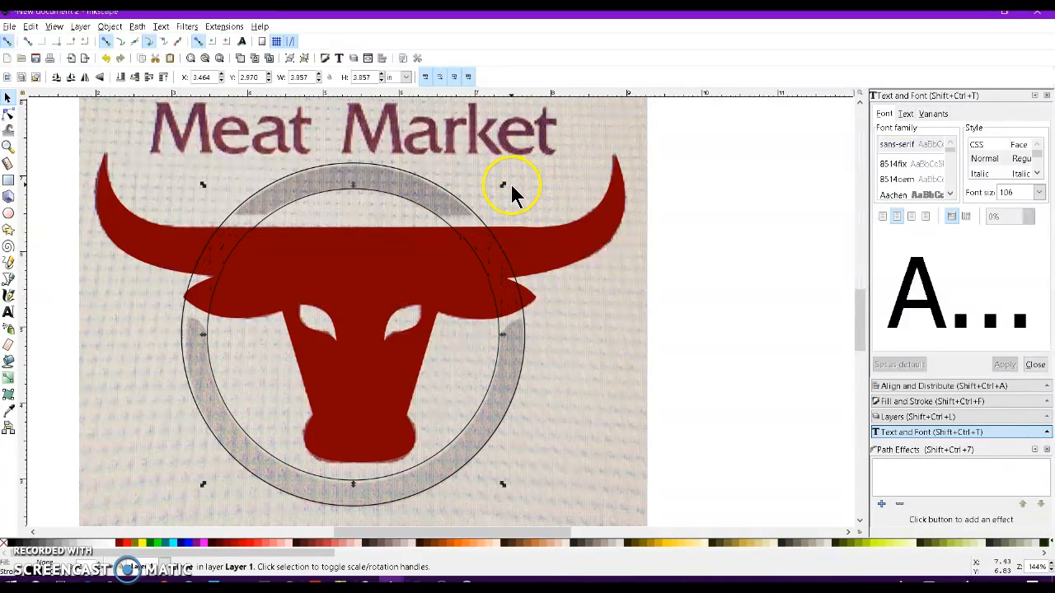
# Select both circles and subtract the inner one to form the ring.
pyautogui.keyDown('shift'); pyautogui.click(472, 215); pyautogui.keyUp('shift')
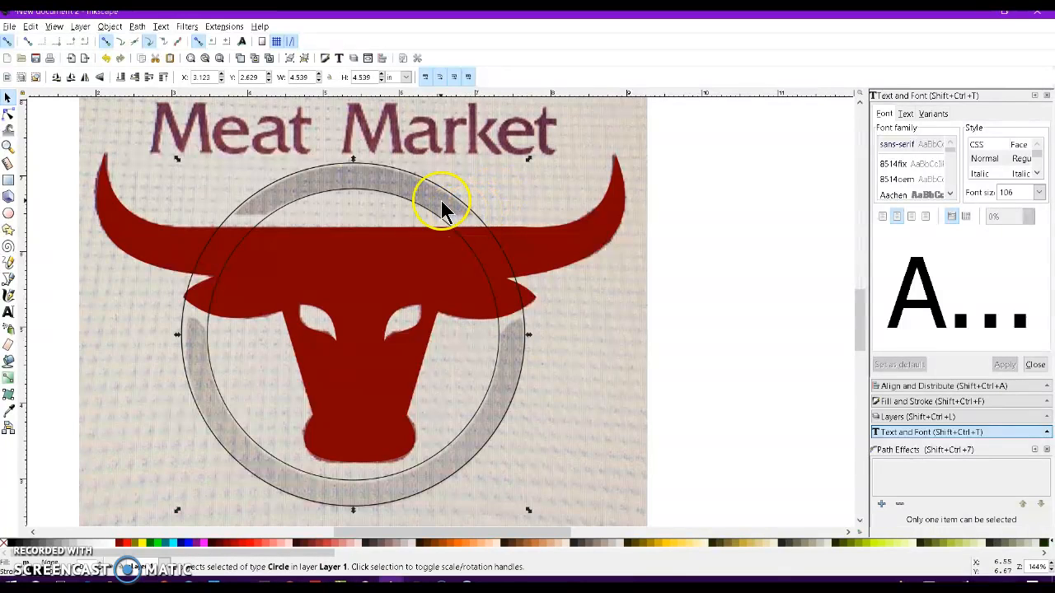
pyautogui.click(138, 26)
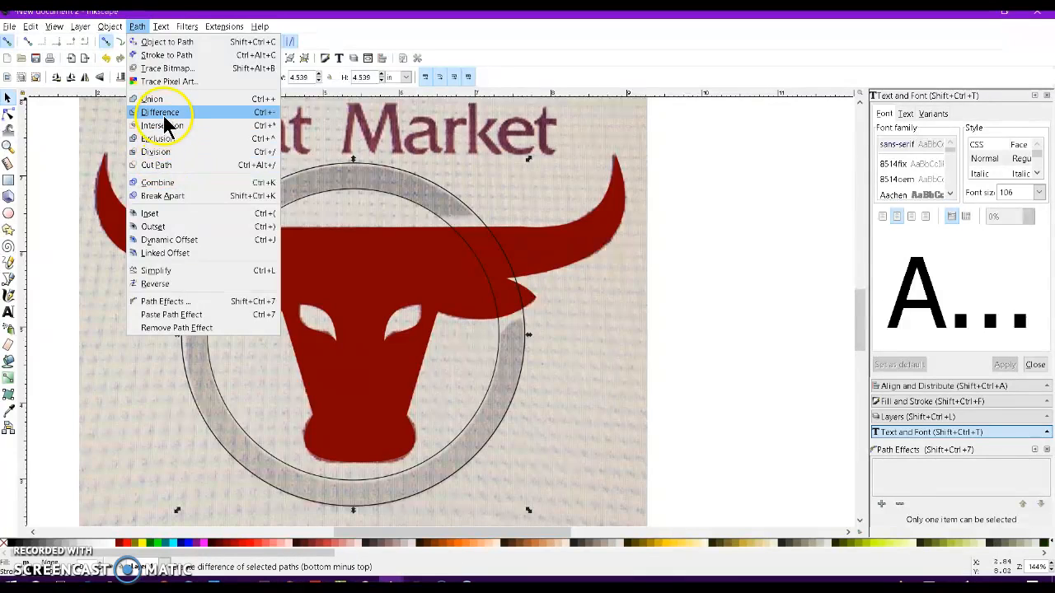
pyautogui.click(165, 116)
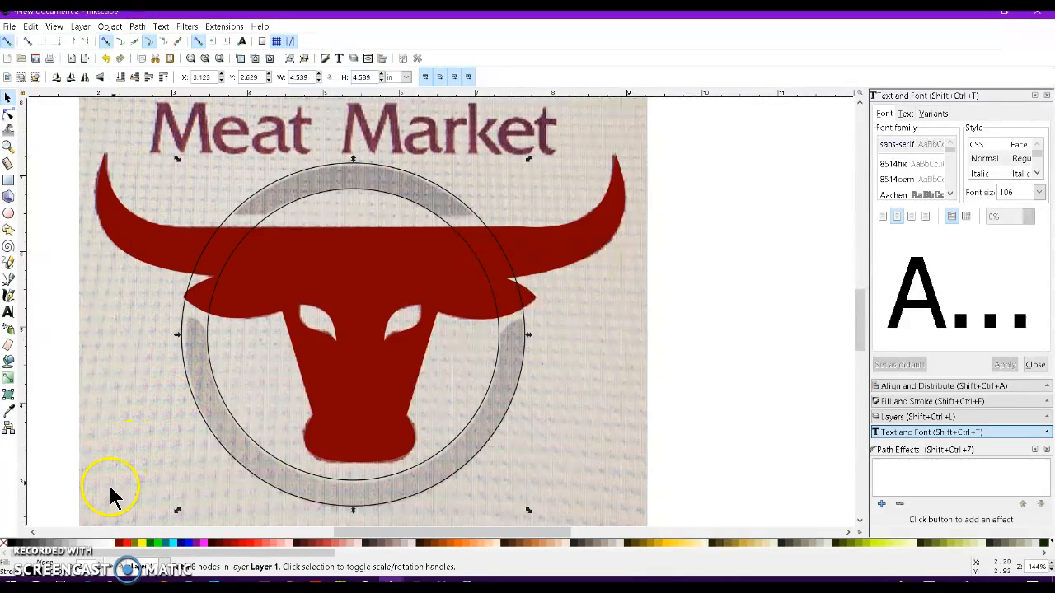
# Try filling the ring 30% gray without a stroke, then revert it to an unfilled outline.
pyautogui.click(66, 552)
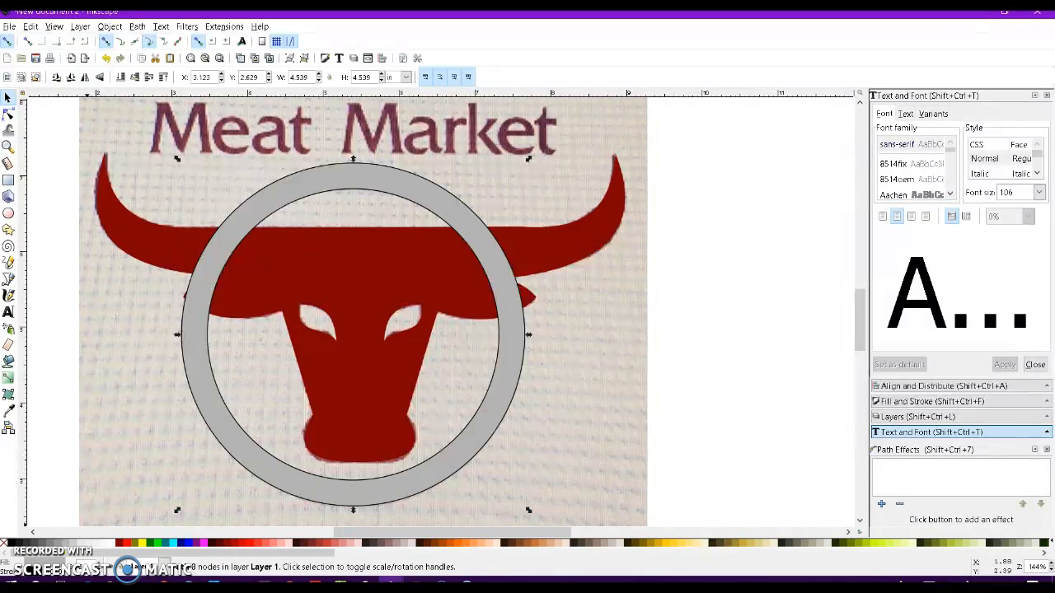
pyautogui.keyDown('shift'); pyautogui.click(4, 550); pyautogui.keyUp('shift')
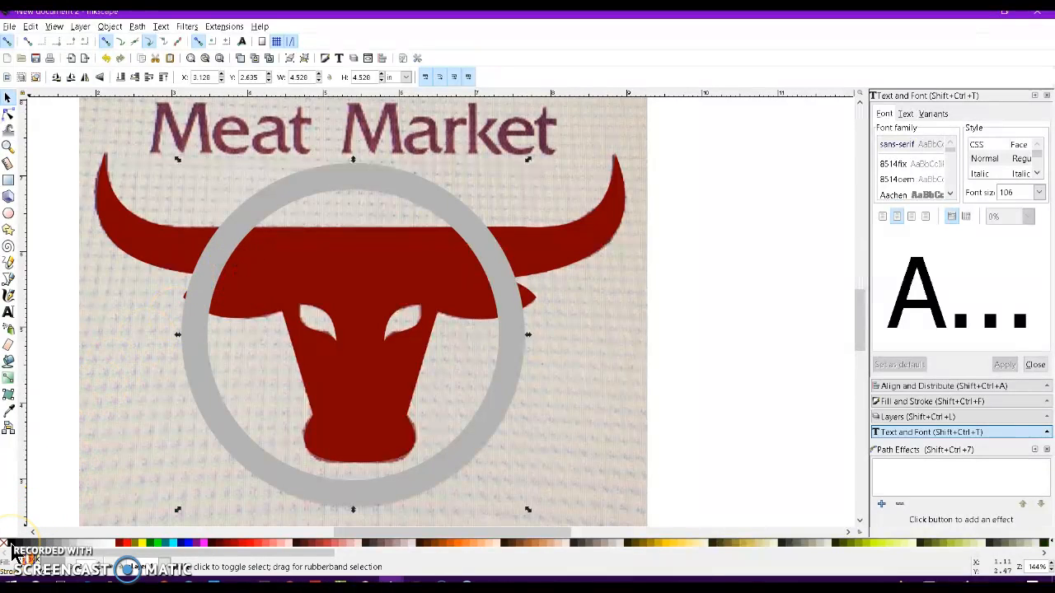
pyautogui.keyDown('shift'); pyautogui.click(13, 554); pyautogui.keyUp('shift')
pyautogui.click(5, 546)
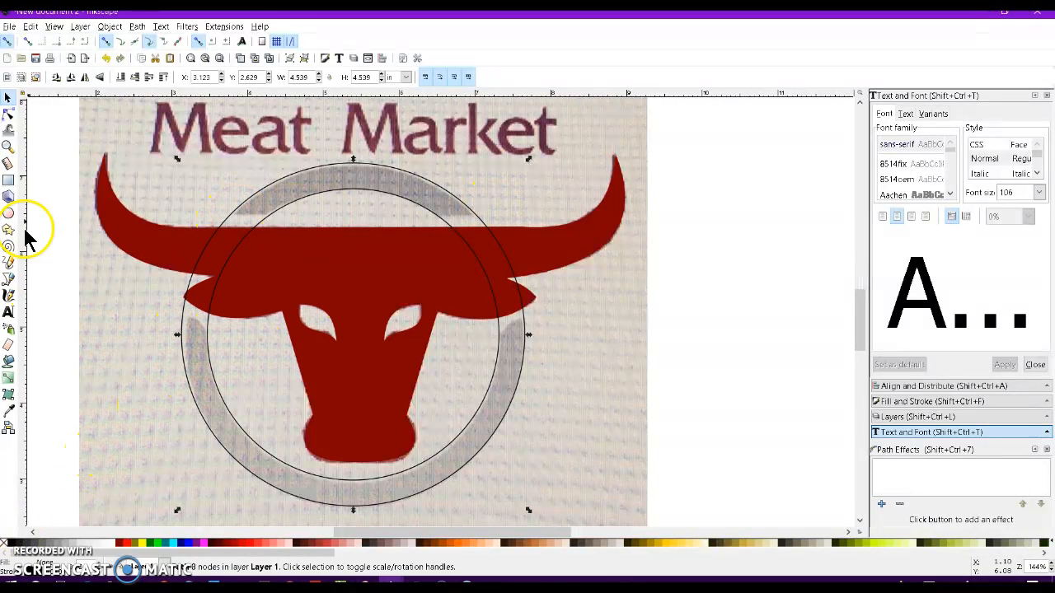
# Draw a rectangle about 5.17 by 1.3 in across the ring where the horns overlap it.
pyautogui.click(9, 181)
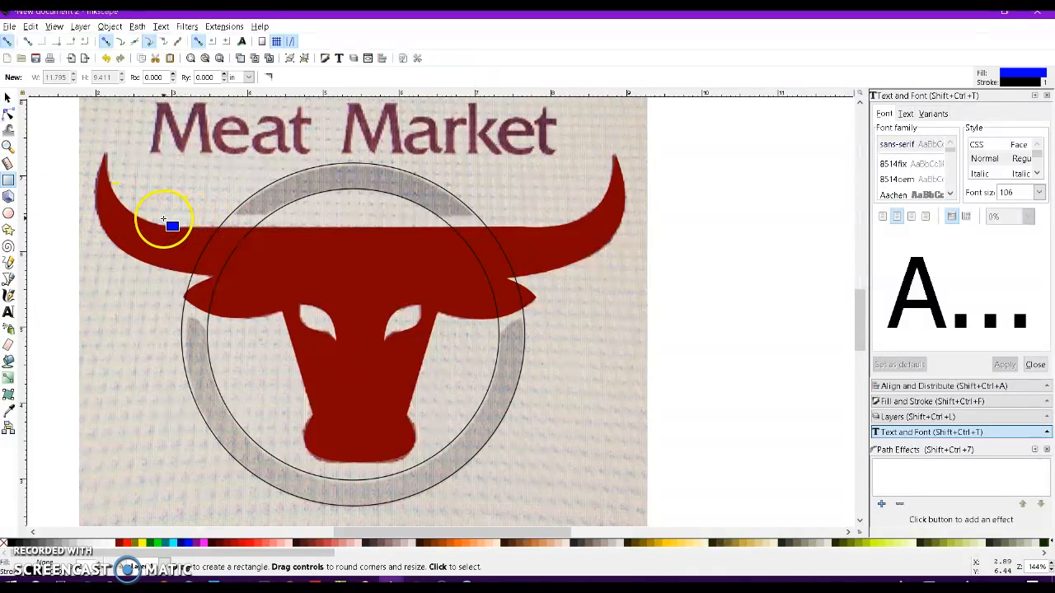
pyautogui.moveTo(163, 220); pyautogui.dragTo(553, 314)
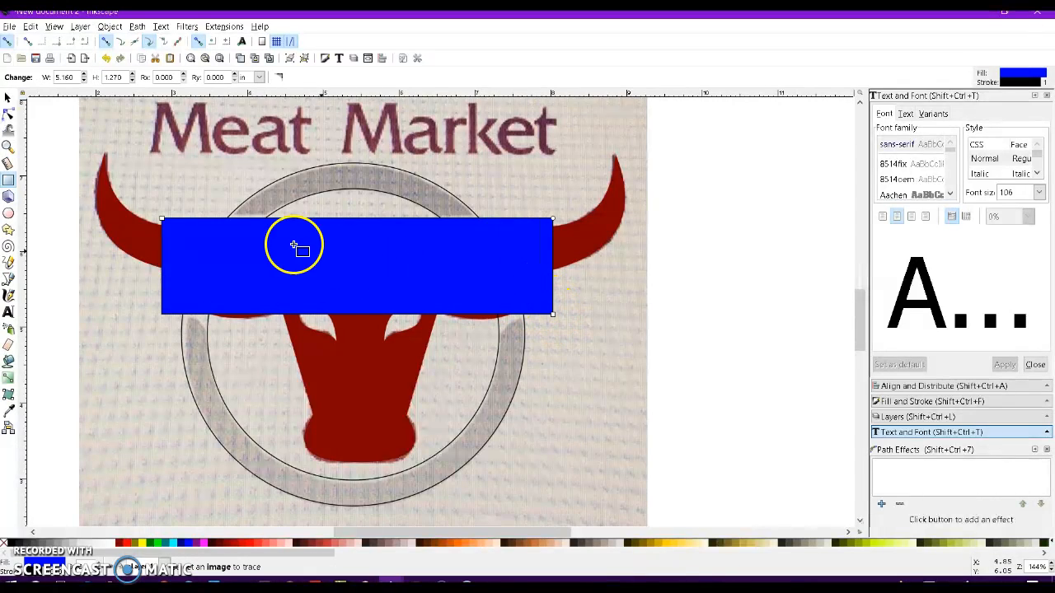
pyautogui.click(7, 97)
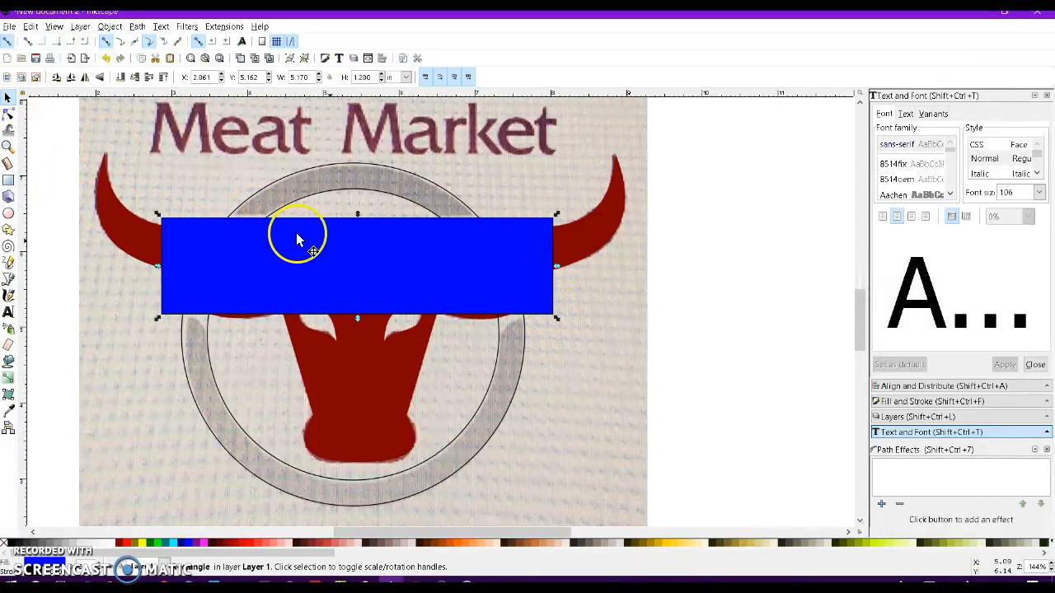
pyautogui.click(359, 223)
pyautogui.moveTo(358, 216); pyautogui.dragTo(357, 215)
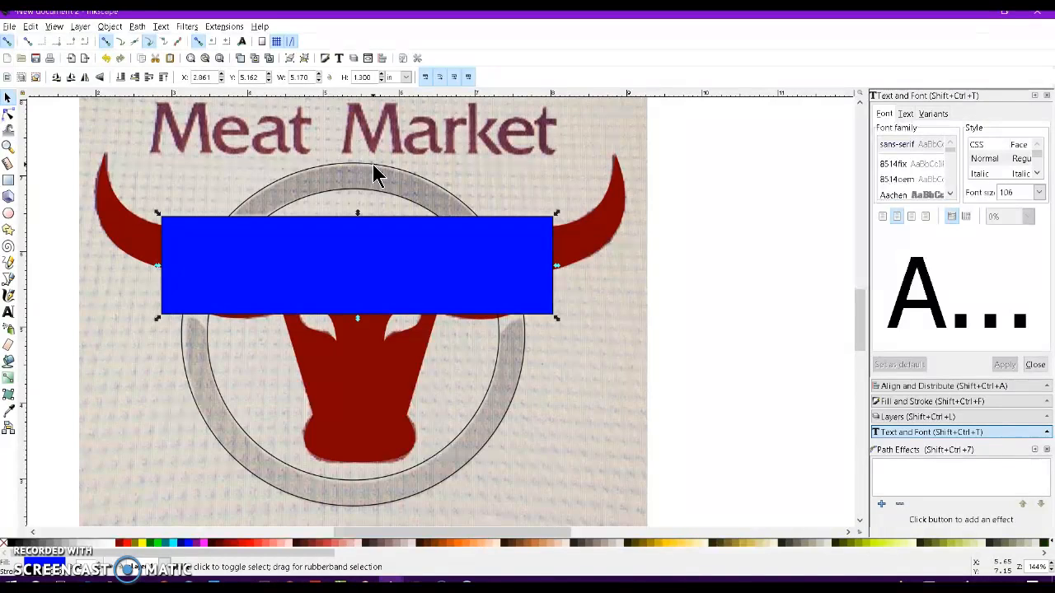
# Select the rectangle and ring together and subtract the rectangle to cut a gap in the ring.
pyautogui.keyDown('shift'); pyautogui.click(373, 164); pyautogui.keyUp('shift')
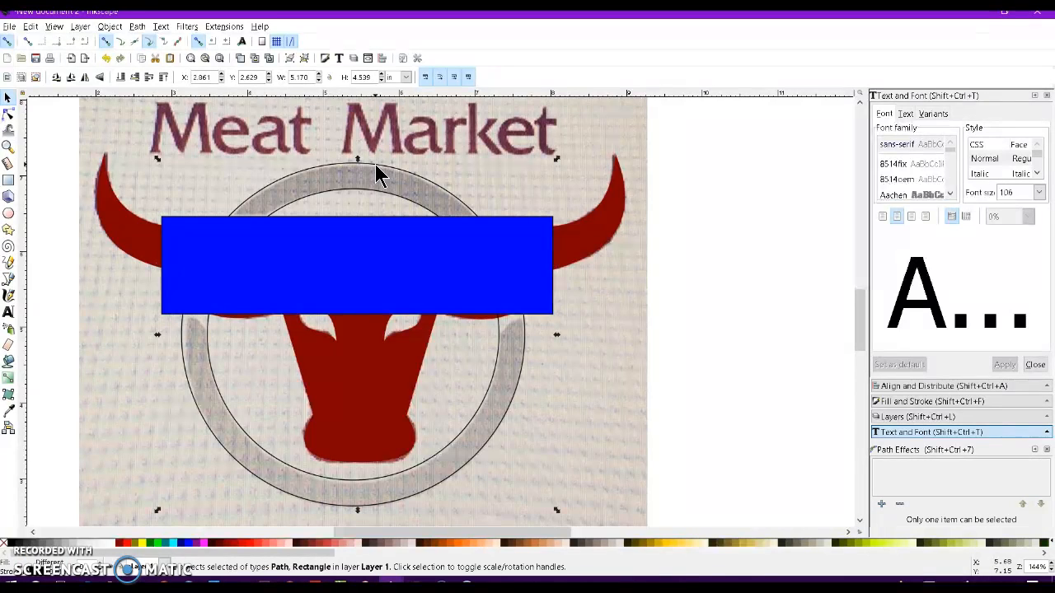
pyautogui.click(139, 26)
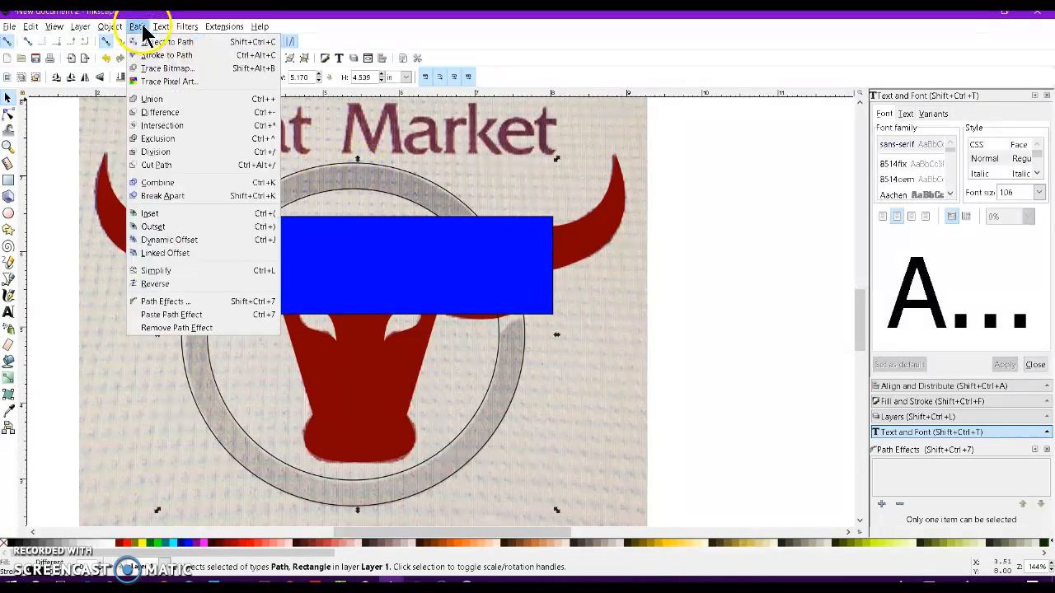
pyautogui.click(162, 120)
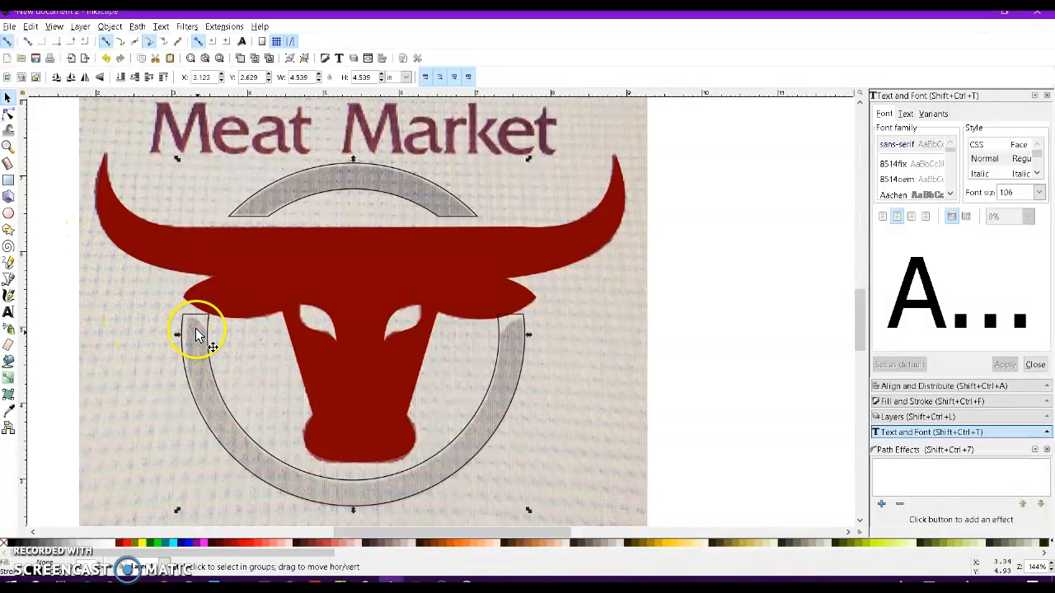
# Draw a wedge shape about 0.67 by 0.63 in over the ring's left end with the Pen tool, curving its inner edge along the bull's head.
pyautogui.scroll(2, 198, 333)
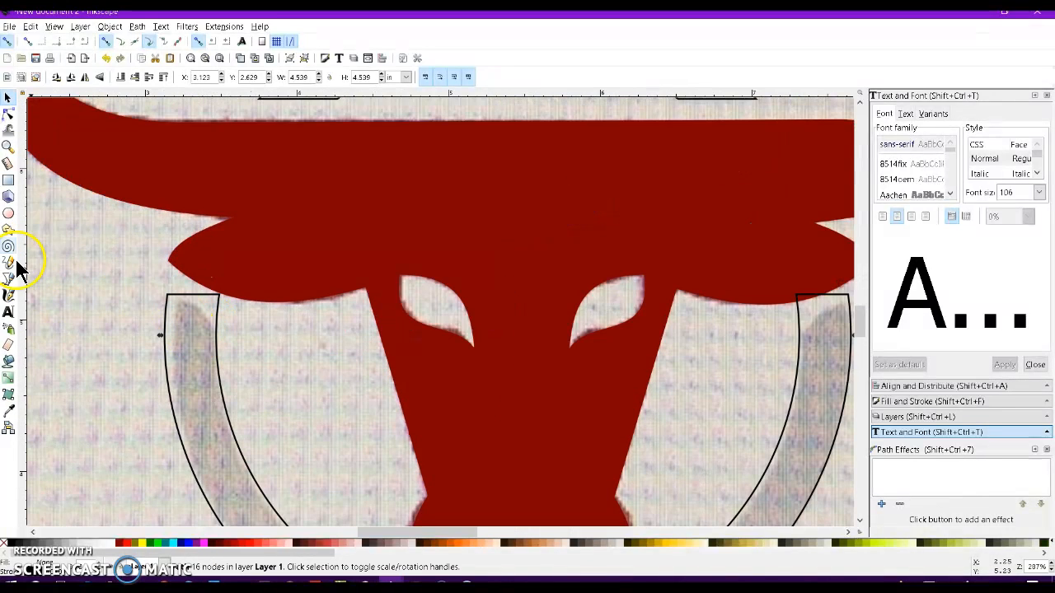
pyautogui.click(8, 280)
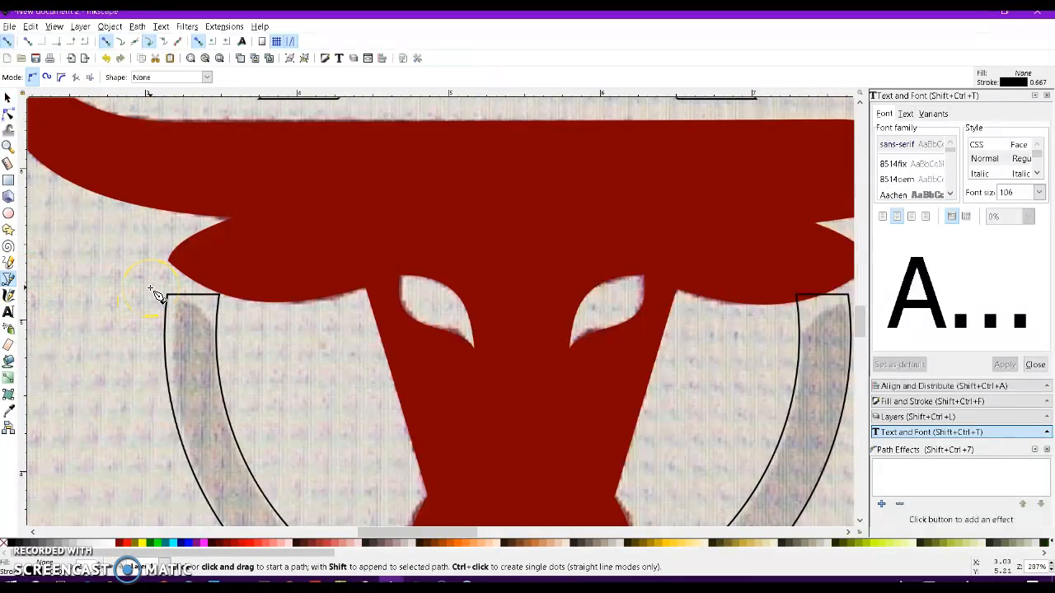
pyautogui.click(151, 288)
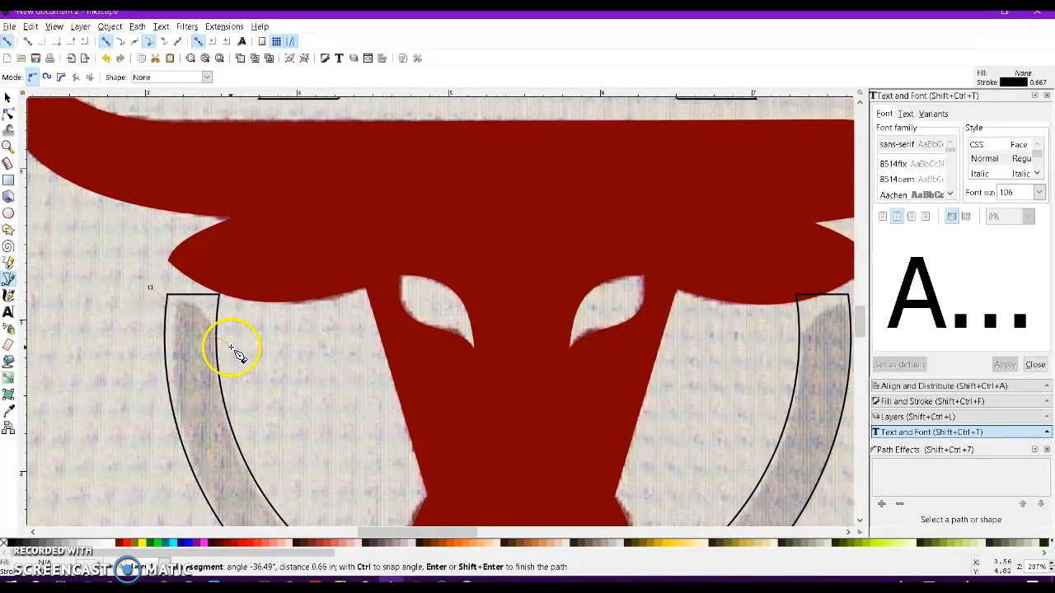
pyautogui.click(237, 267)
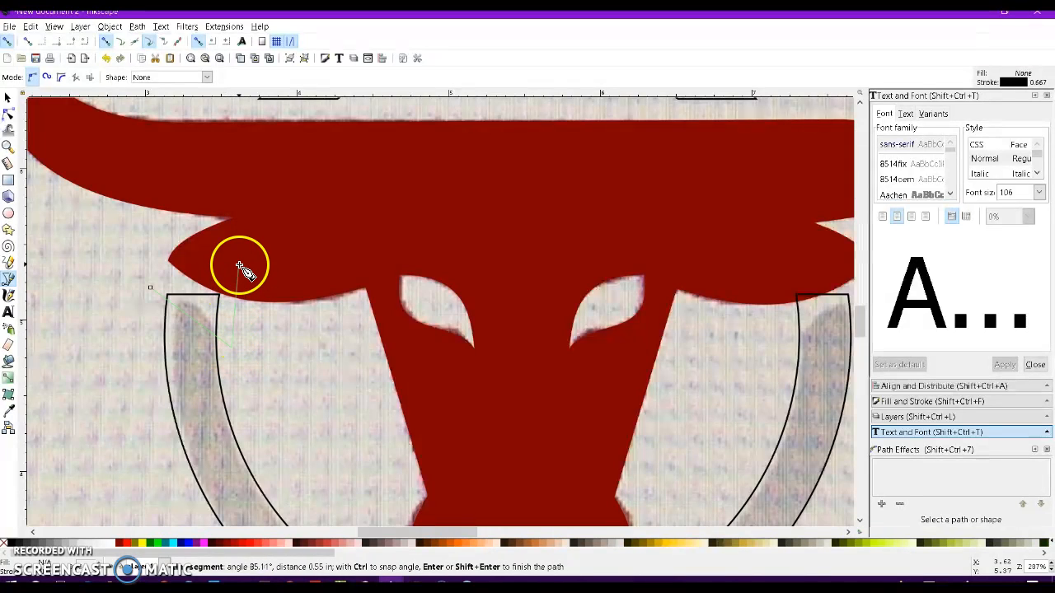
pyautogui.click(150, 289)
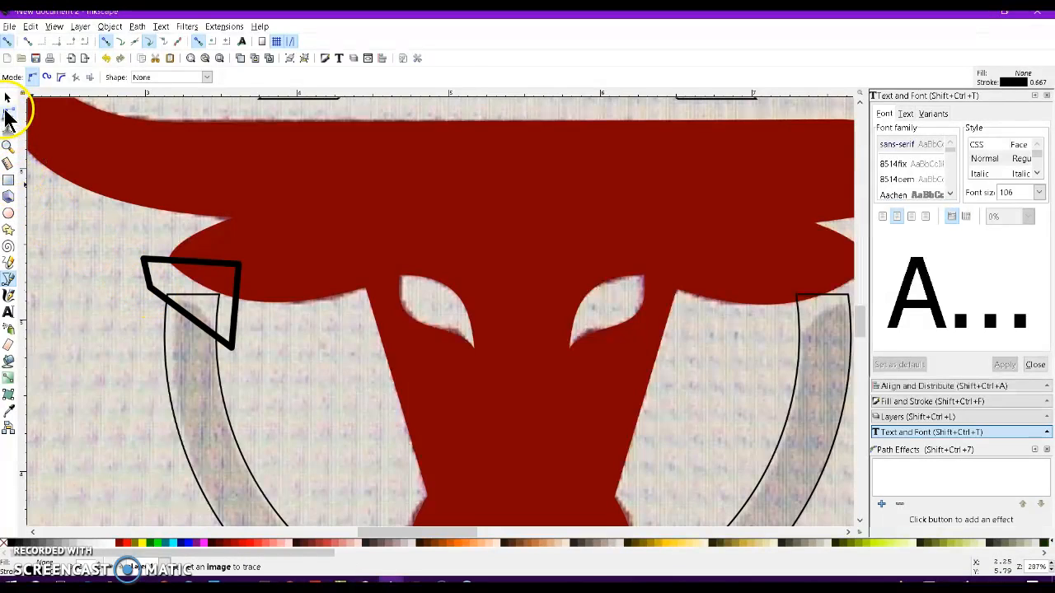
pyautogui.click(9, 114)
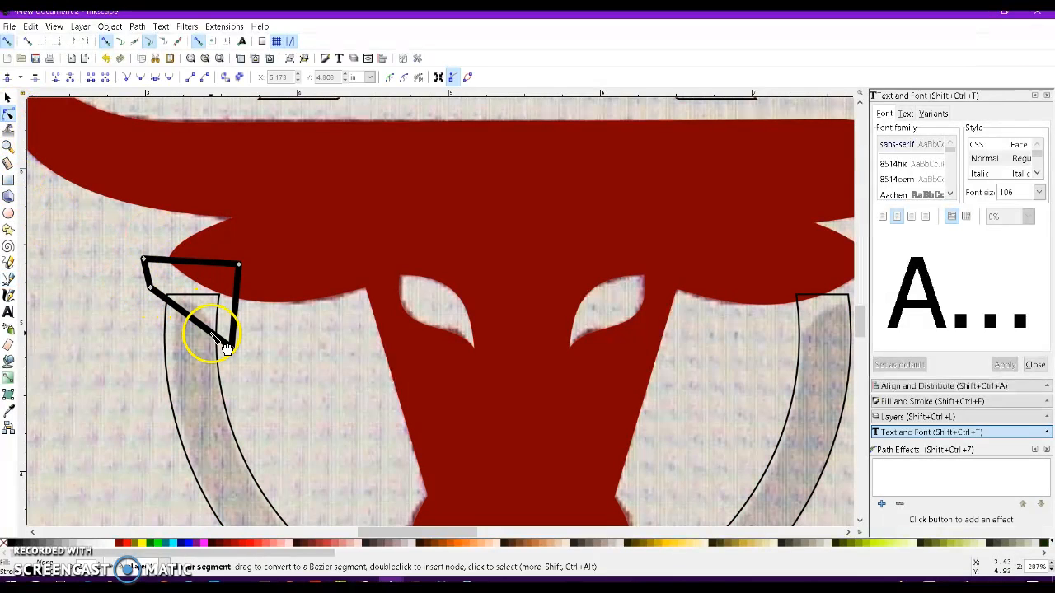
pyautogui.moveTo(202, 330); pyautogui.dragTo(206, 315)
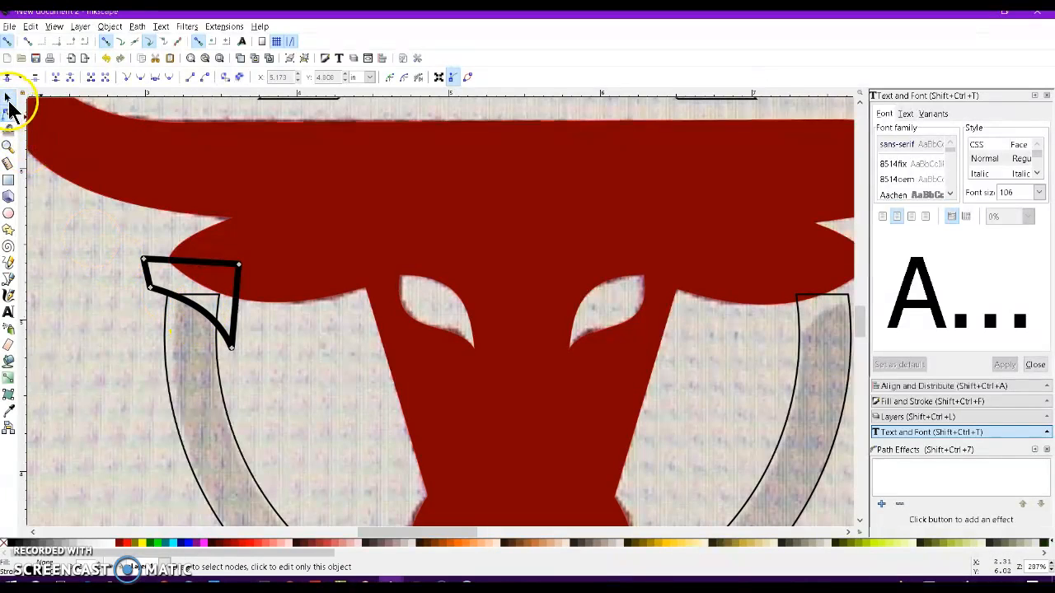
pyautogui.click(9, 99)
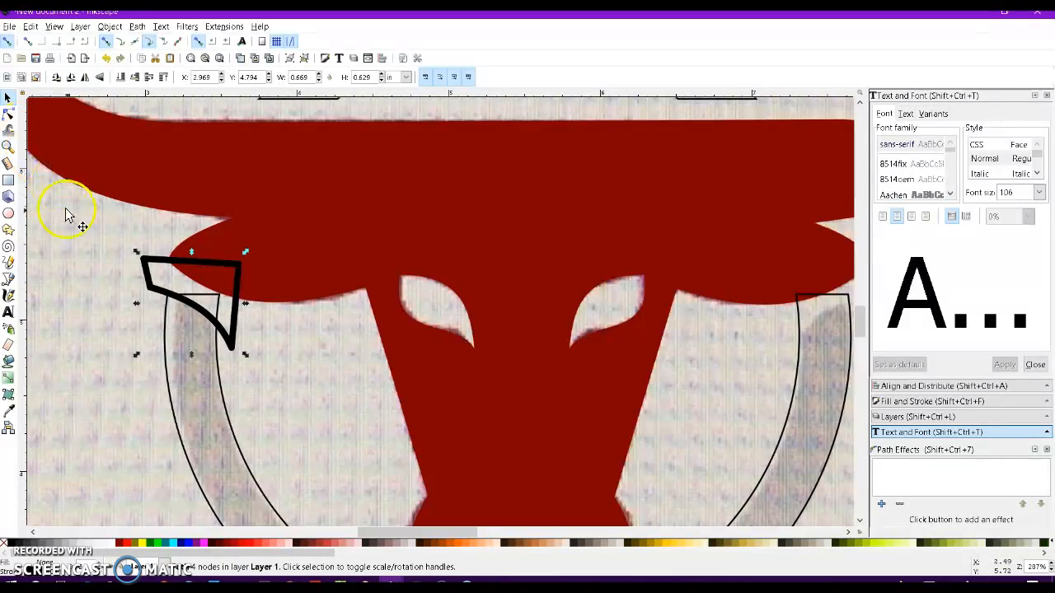
# Place a copy of the wedge aside, then subtract the original wedge from the ring to trim its left end.
pyautogui.moveTo(151, 265); pyautogui.dragTo(315, 265)
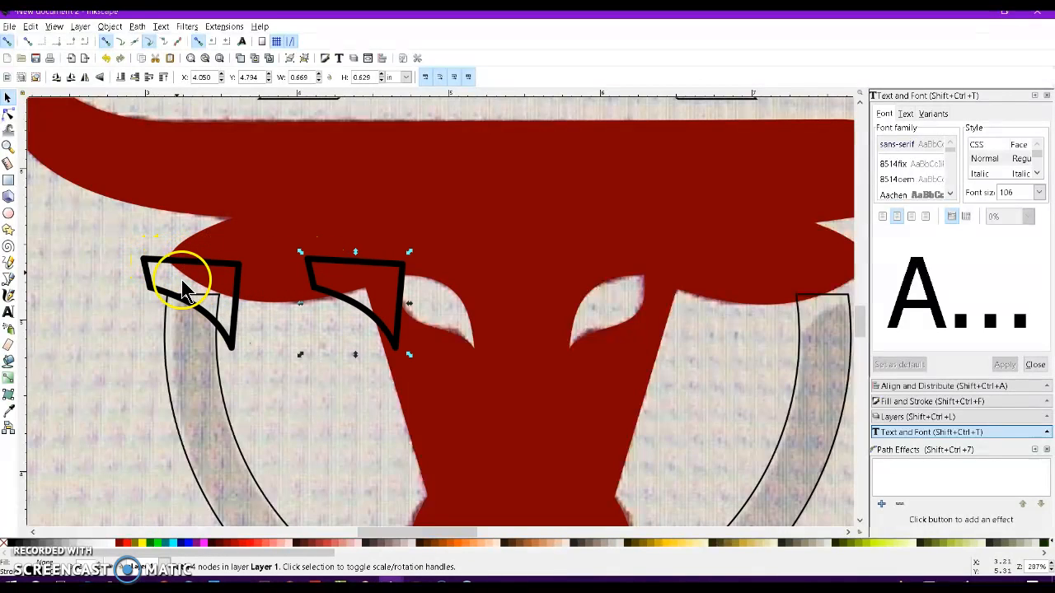
pyautogui.keyDown('shift'); pyautogui.click(165, 324); pyautogui.keyUp('shift')
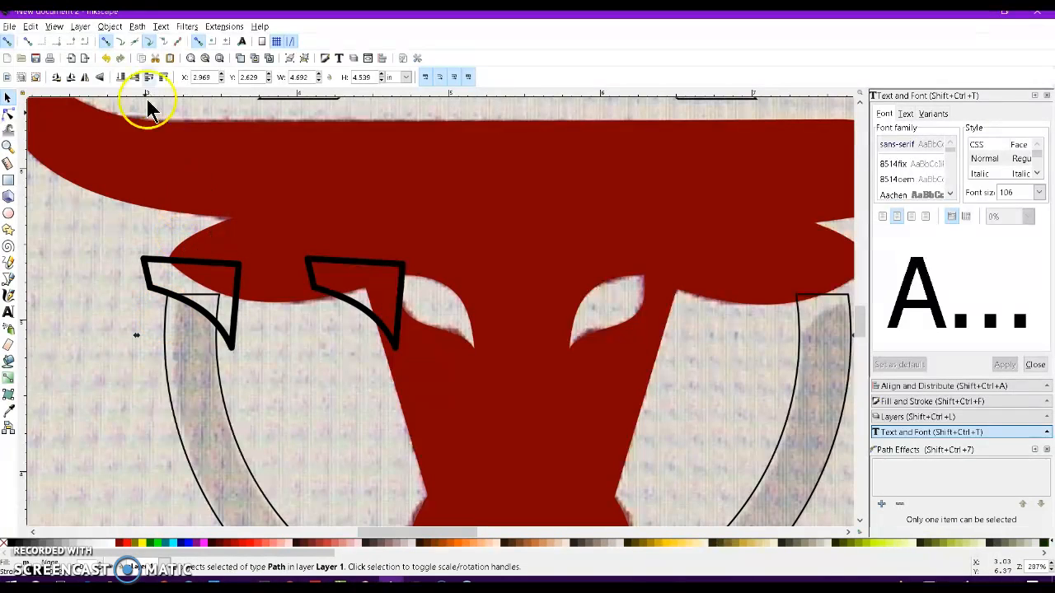
pyautogui.click(136, 27)
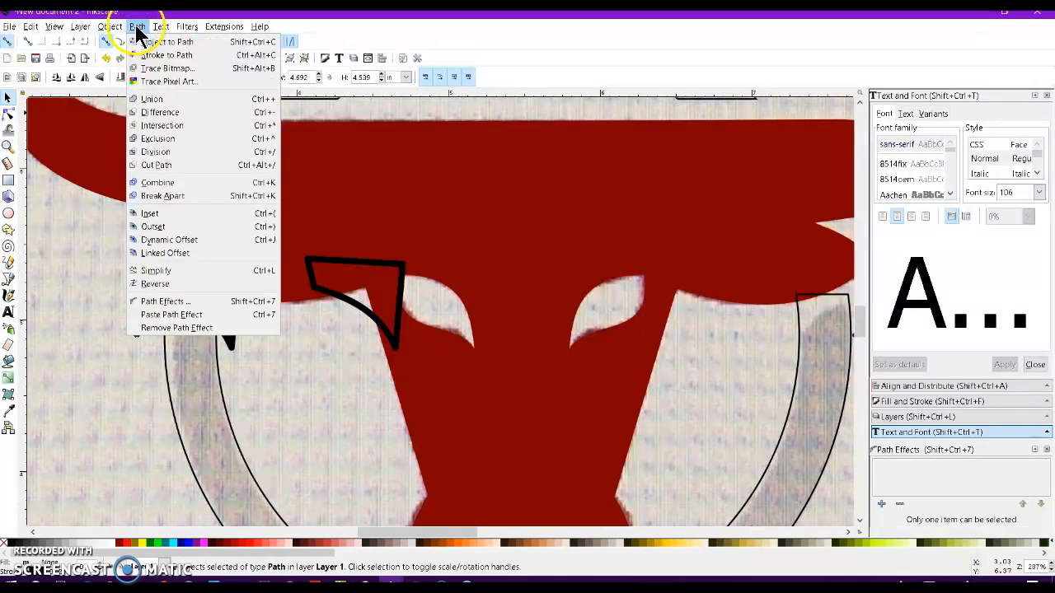
pyautogui.click(158, 112)
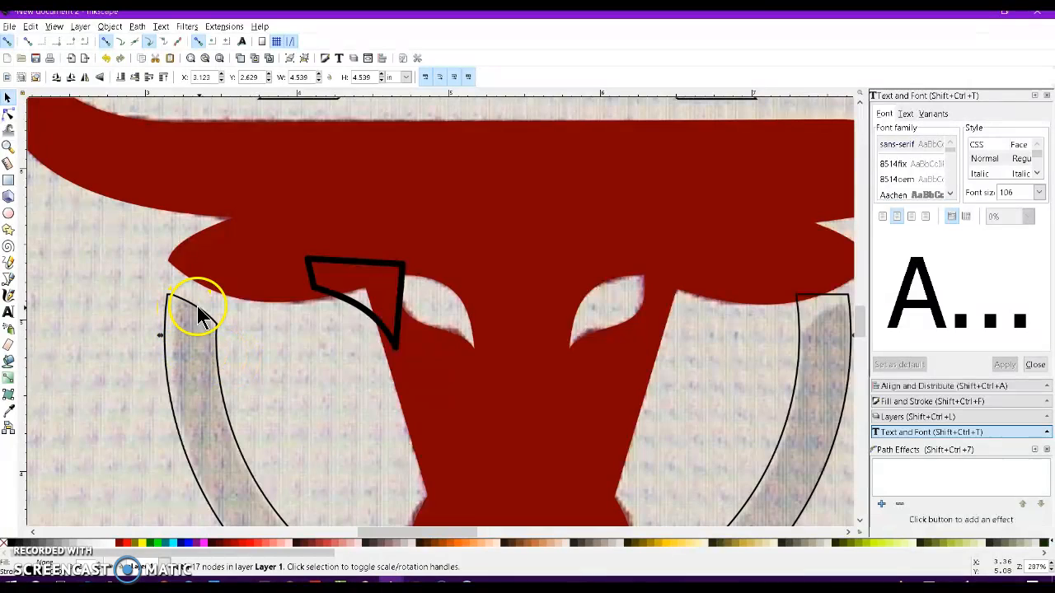
# Flip the wedge copy horizontally, position it over the ring's right end, and subtract it from the ring.
pyautogui.click(312, 279)
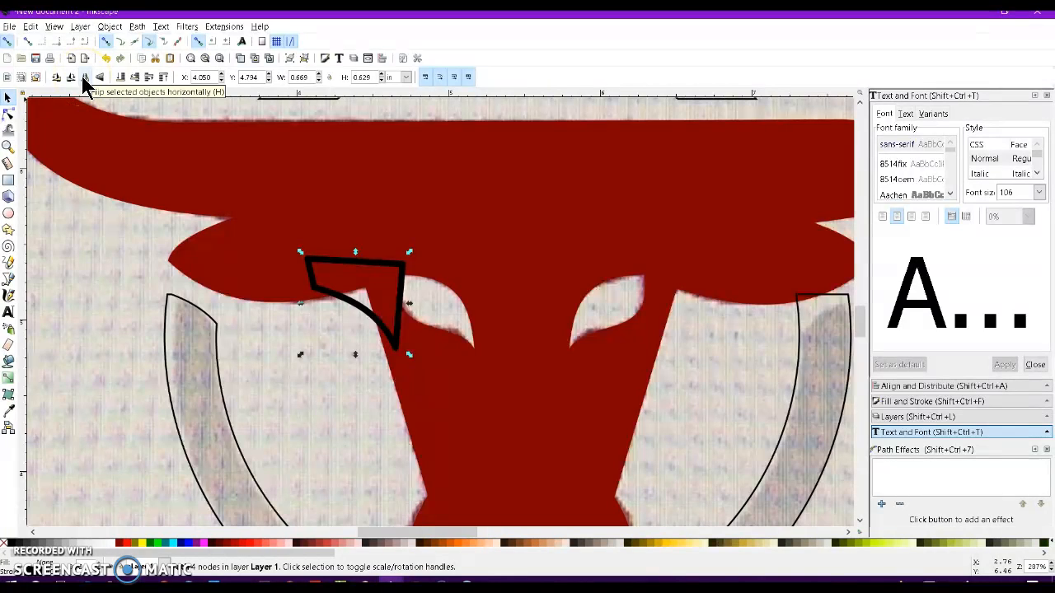
pyautogui.click(83, 77)
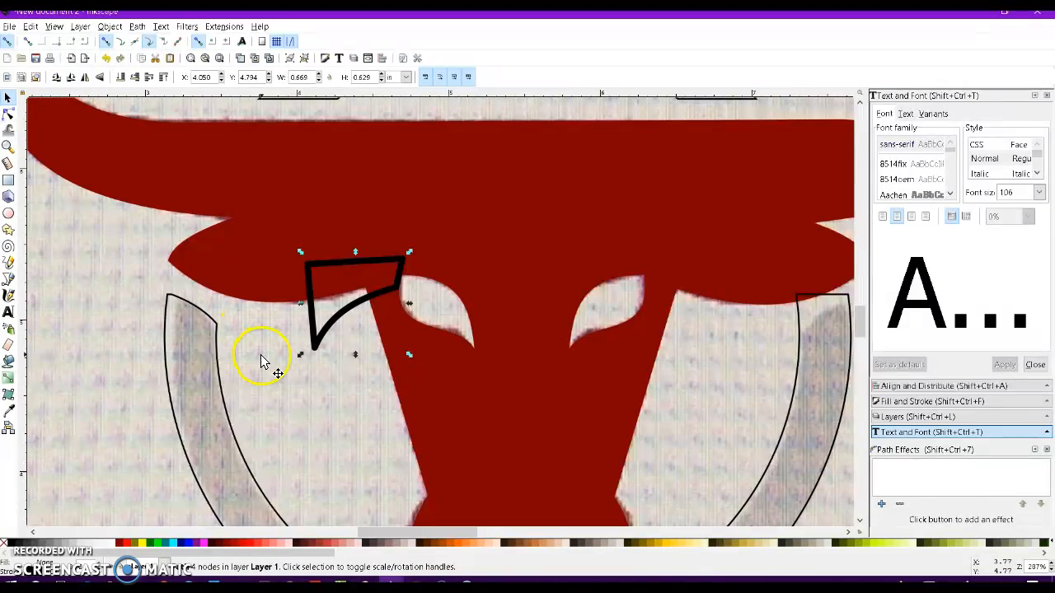
pyautogui.moveTo(306, 292); pyautogui.dragTo(787, 255)
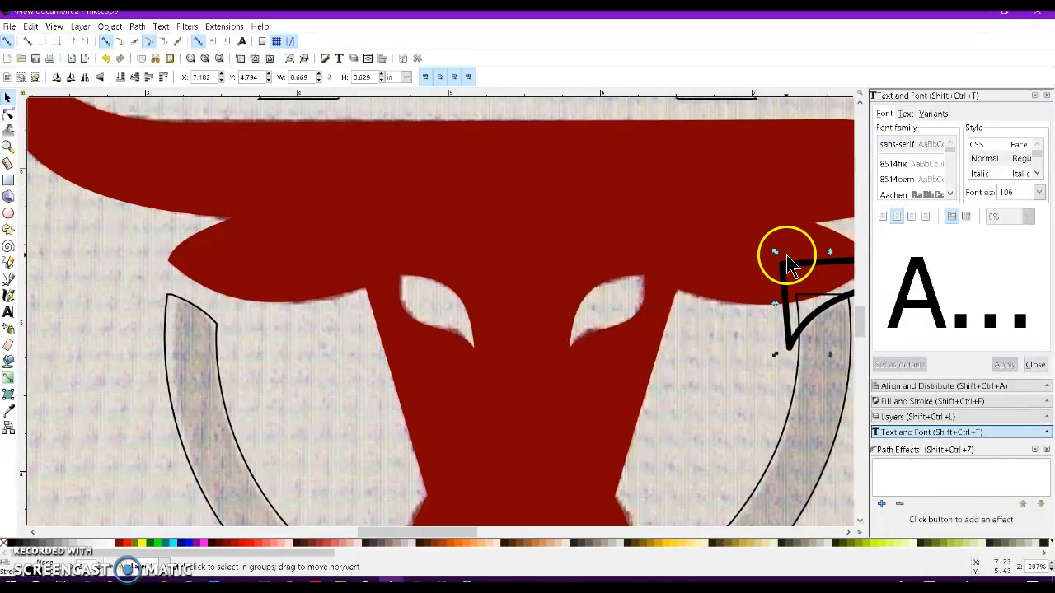
pyautogui.click(796, 390)
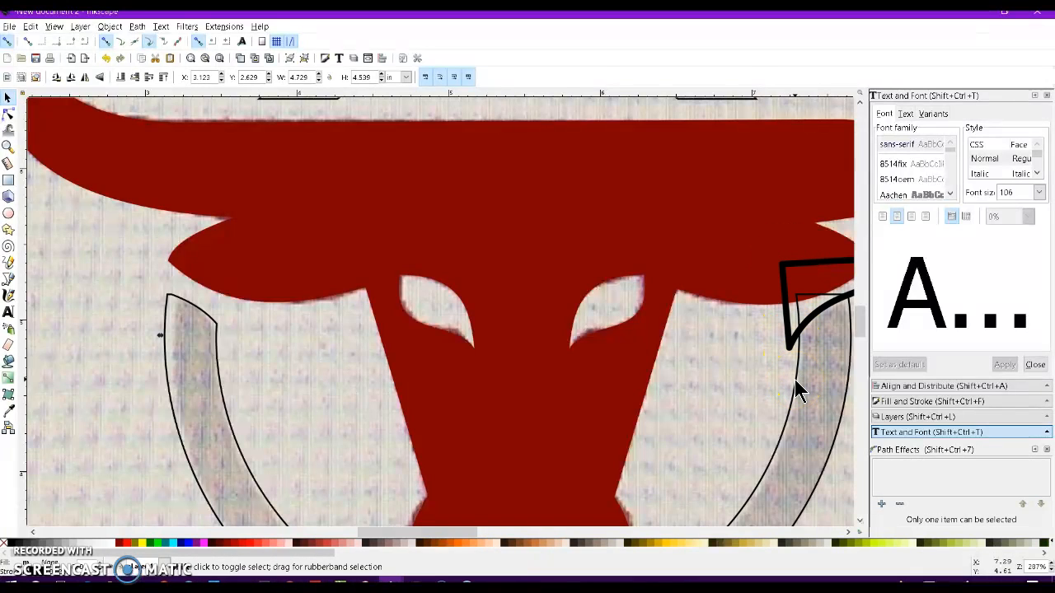
pyautogui.click(136, 28)
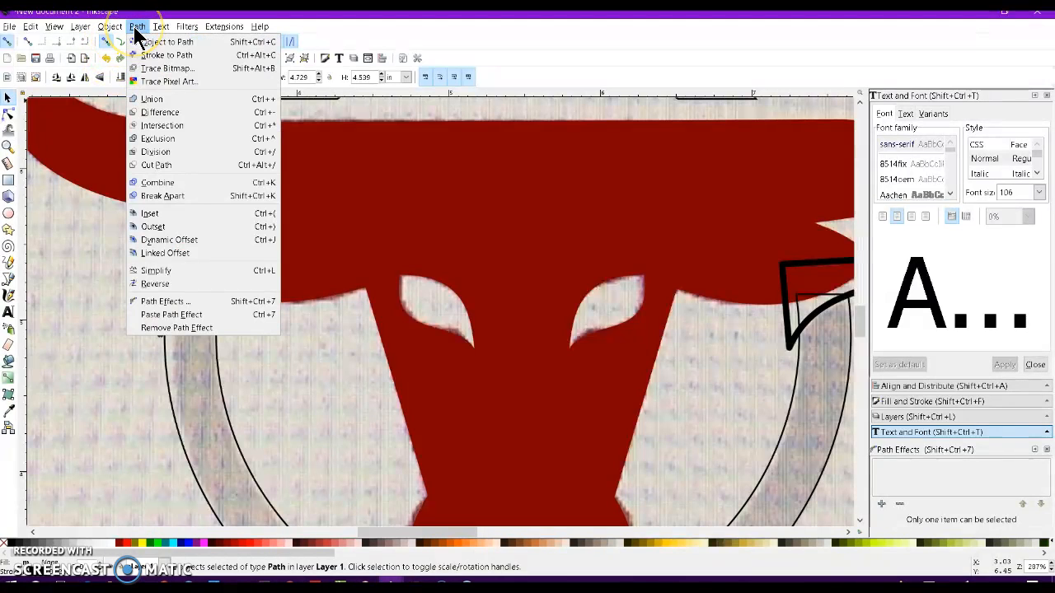
pyautogui.click(160, 112)
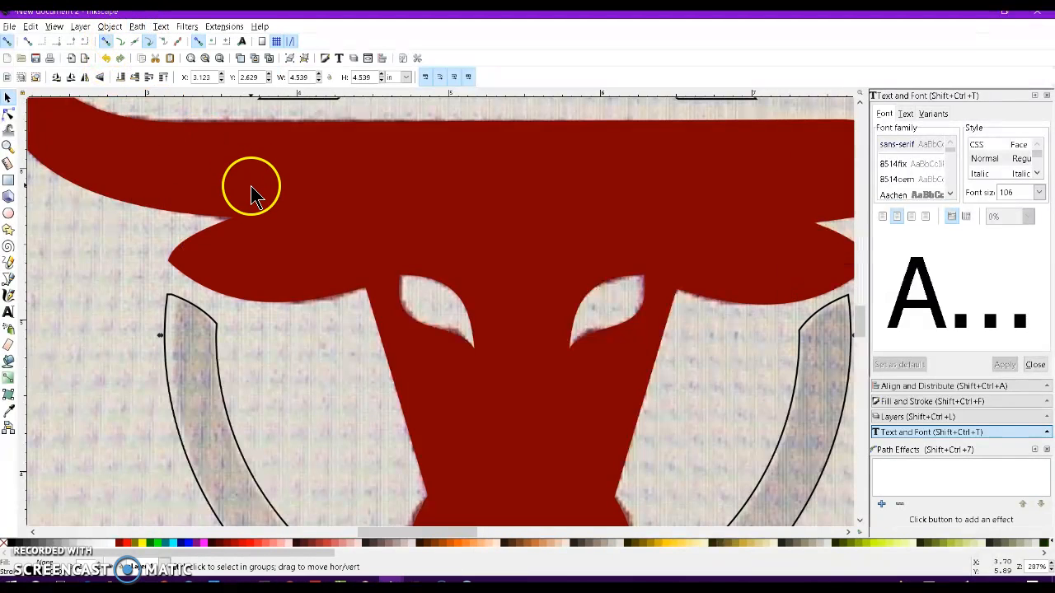
# Fill the trimmed ring with 40% gray and remove its stroke.
pyautogui.scroll(-2, 251, 194)
pyautogui.scroll(2, 250, 193)
pyautogui.scroll(-1, 252, 197)
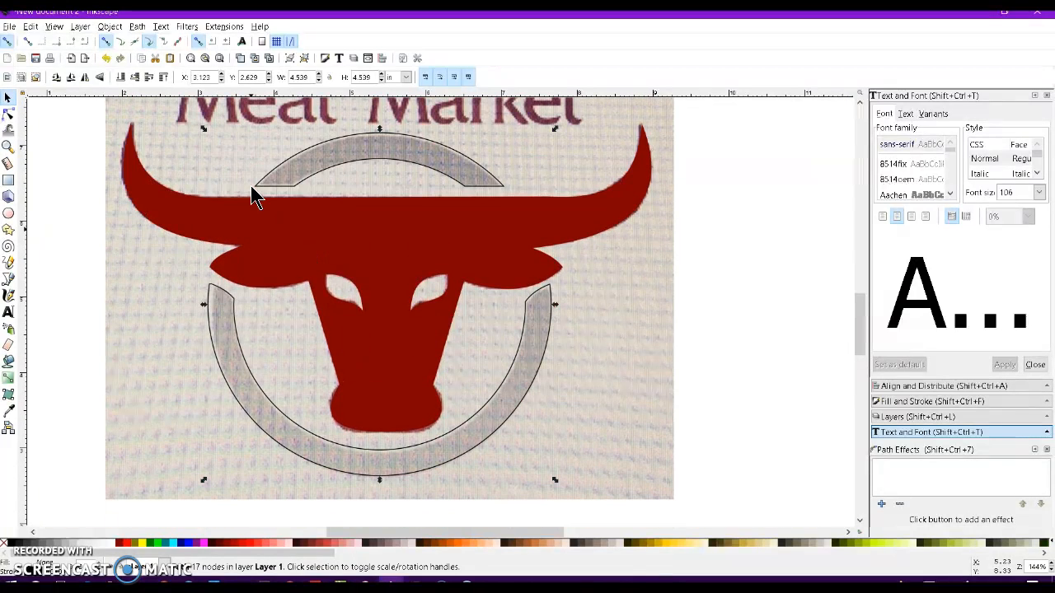
pyautogui.click(56, 549)
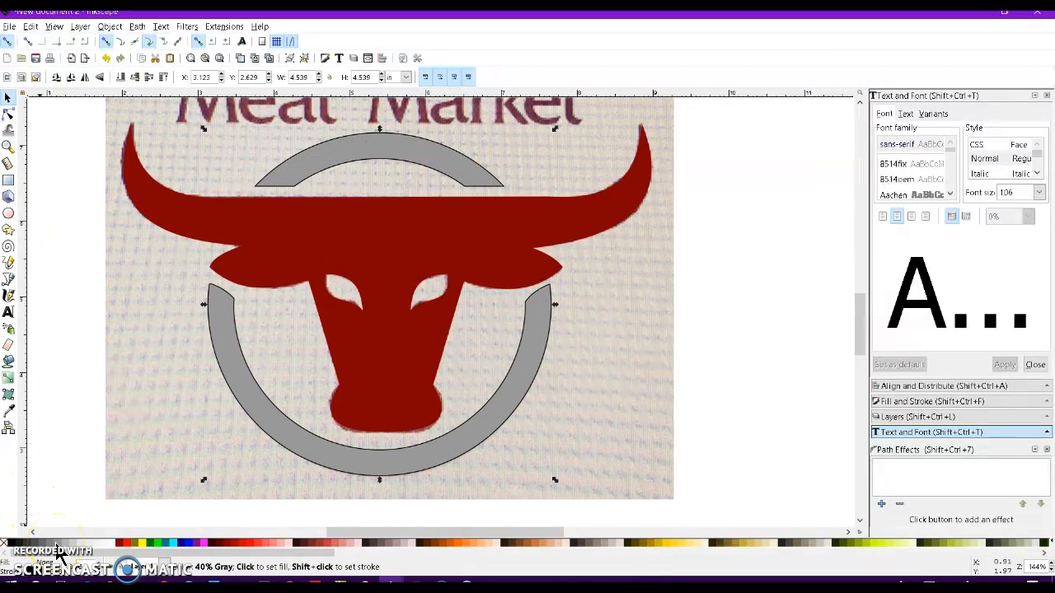
pyautogui.keyDown('shift'); pyautogui.click(3, 546); pyautogui.keyUp('shift')
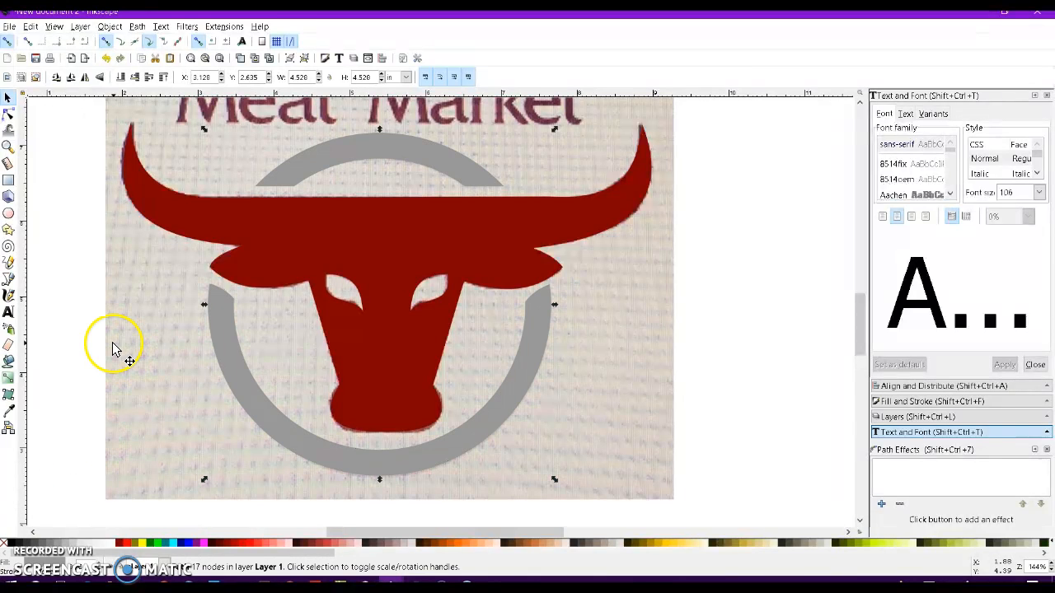
pyautogui.scroll(-1, 182, 306)
pyautogui.scroll(1, 94, 237)
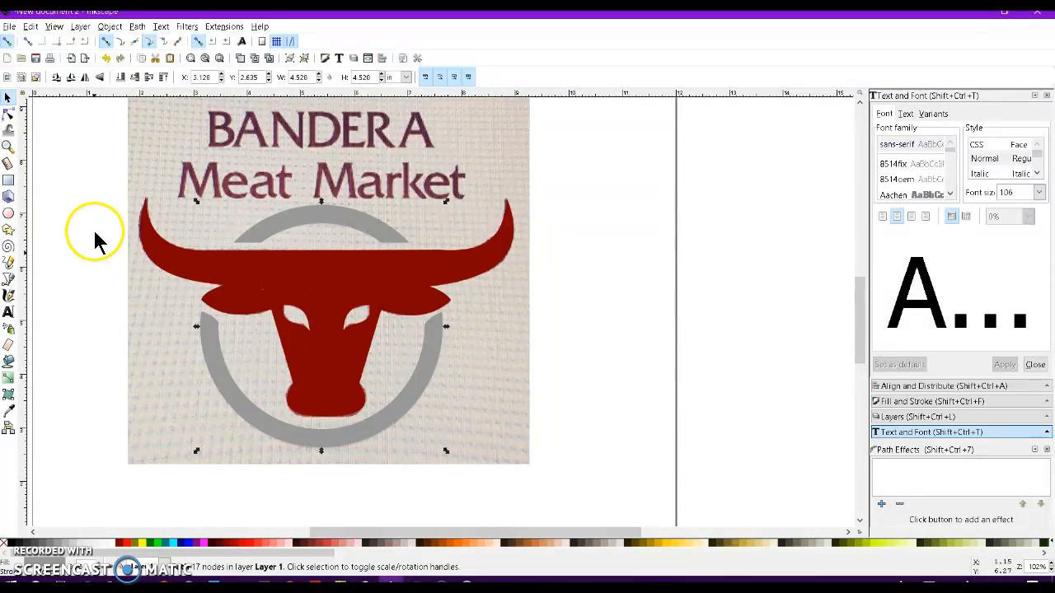
pyautogui.moveTo(86, 166); pyautogui.dragTo(437, 442)
pyautogui.moveTo(220, 282); pyautogui.dragTo(537, 270)
pyautogui.hotkey('ctrl', 'z')
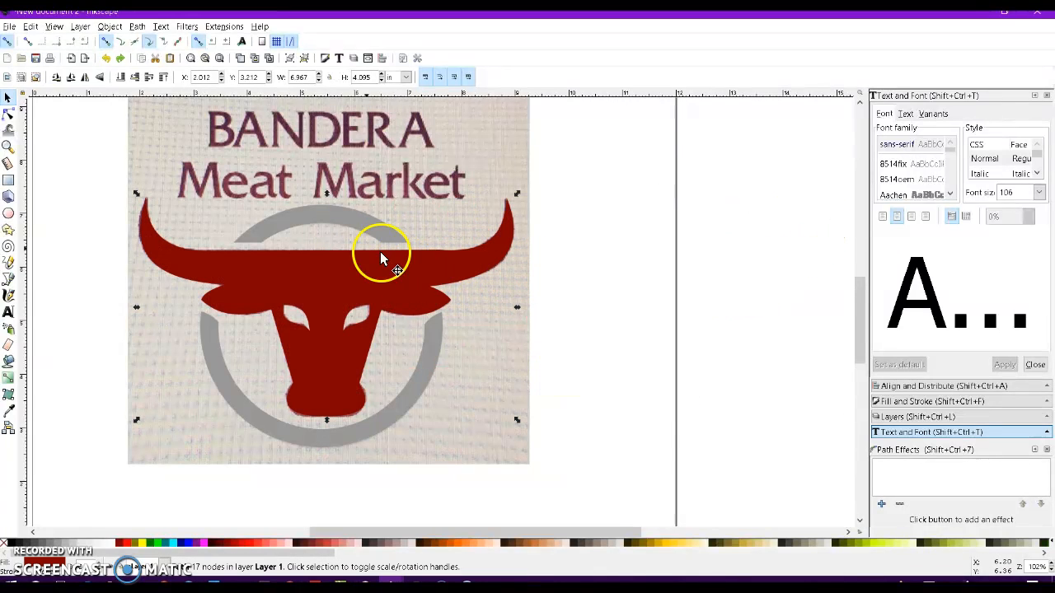
# Select the traced bull together with the ring and move them beside the photo.
pyautogui.keyDown('shift'); pyautogui.click(347, 220); pyautogui.keyUp('shift')
pyautogui.moveTo(271, 228); pyautogui.dragTo(625, 204)
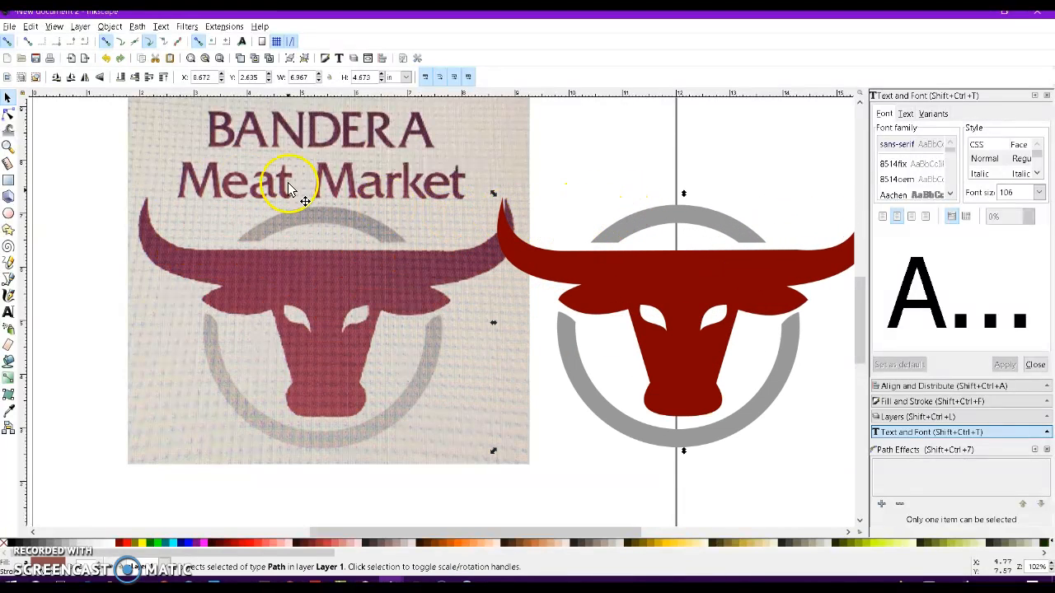
pyautogui.click(8, 112)
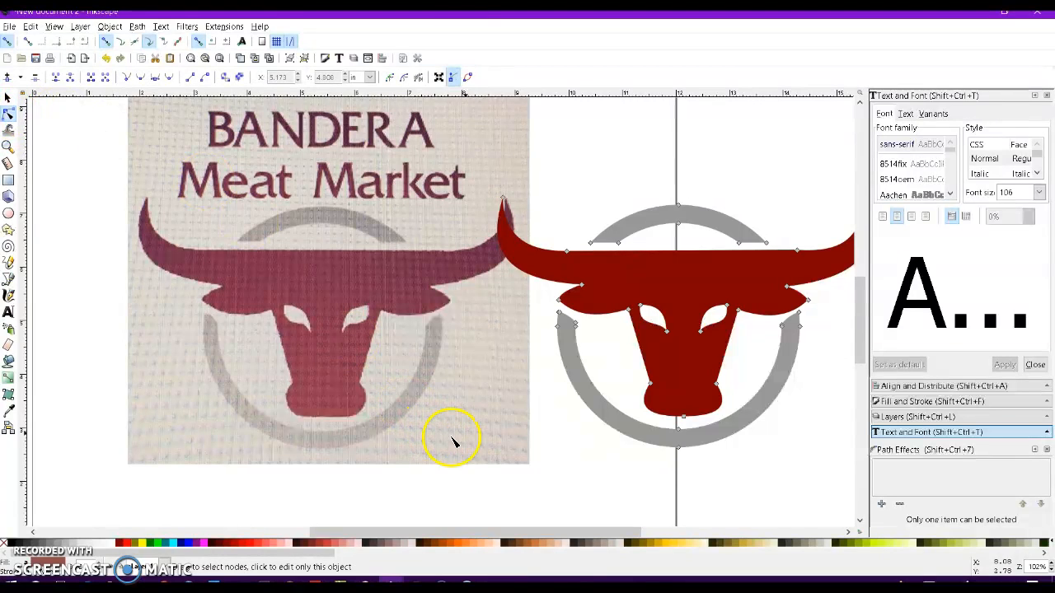
pyautogui.click(8, 99)
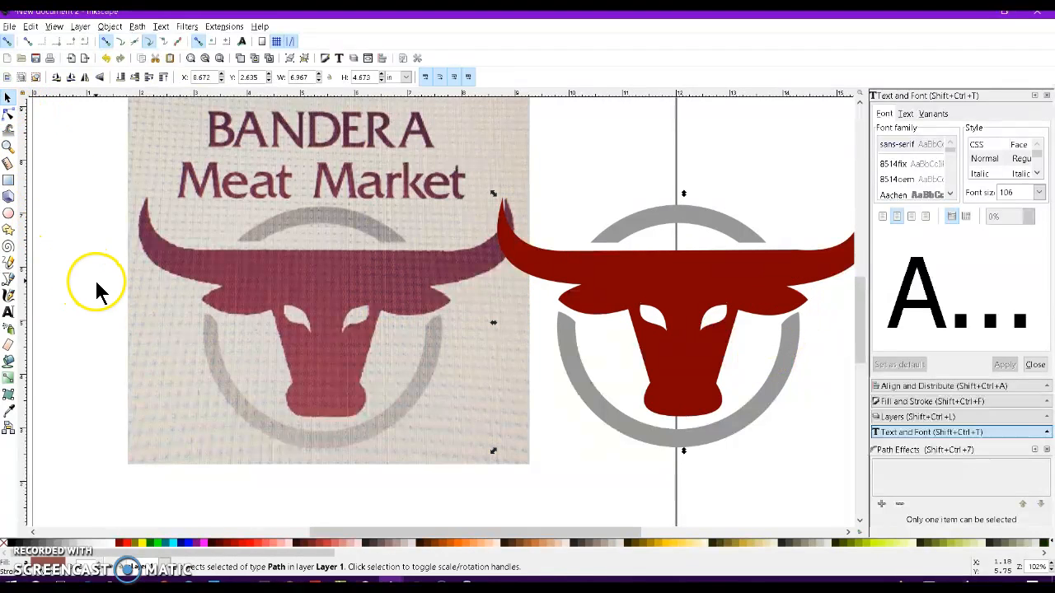